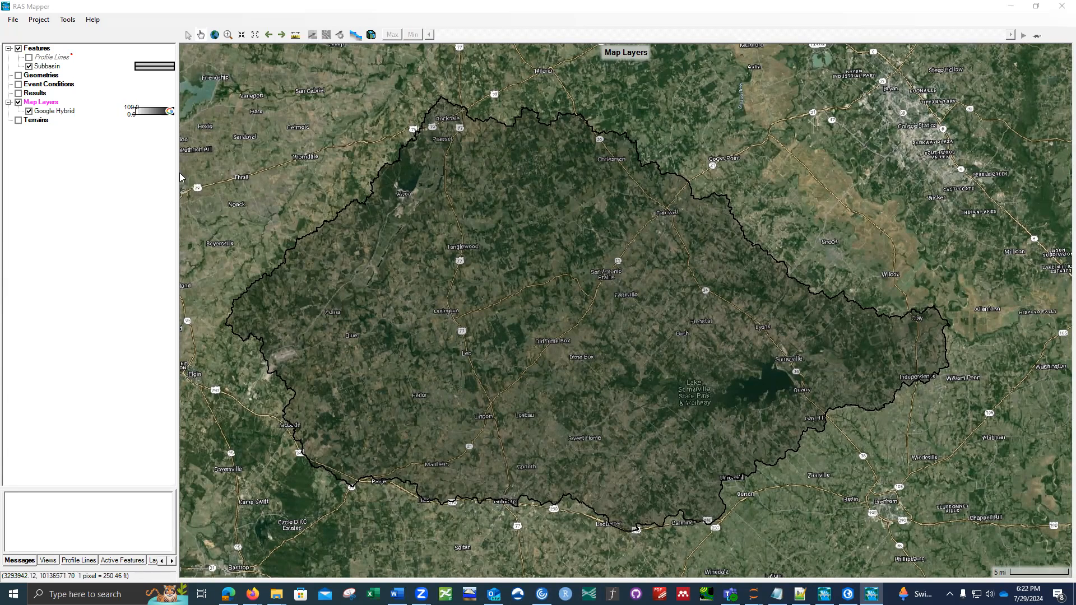
Step: Start a new land cover layer under Map Layers and add nlcd_2021_land_cover_l48_20230630.img from the Downloads subfolder as its input file
left_click(29, 111)
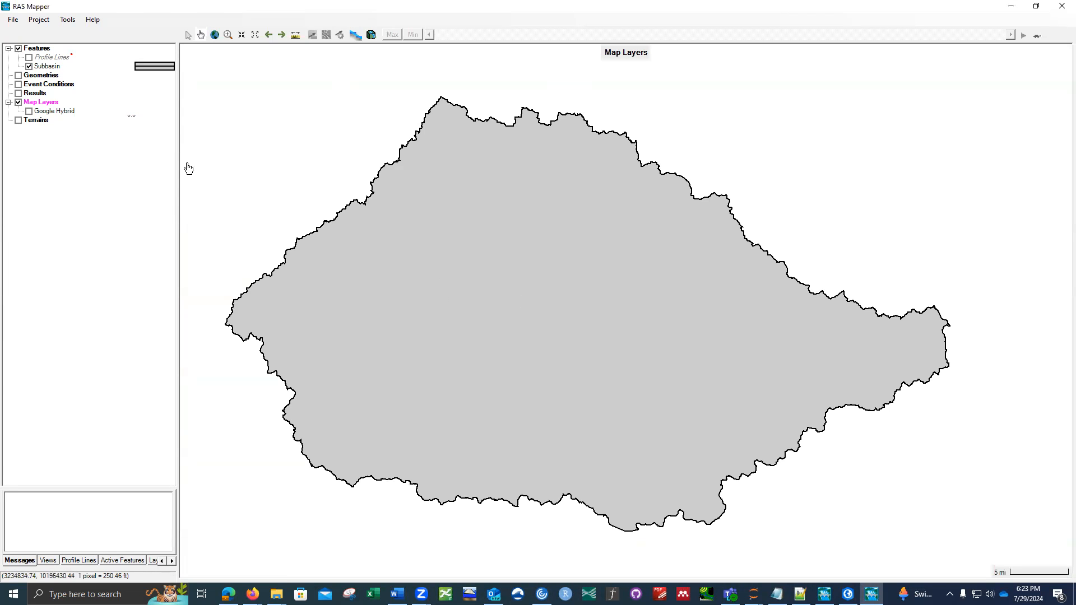
left_click(29, 111)
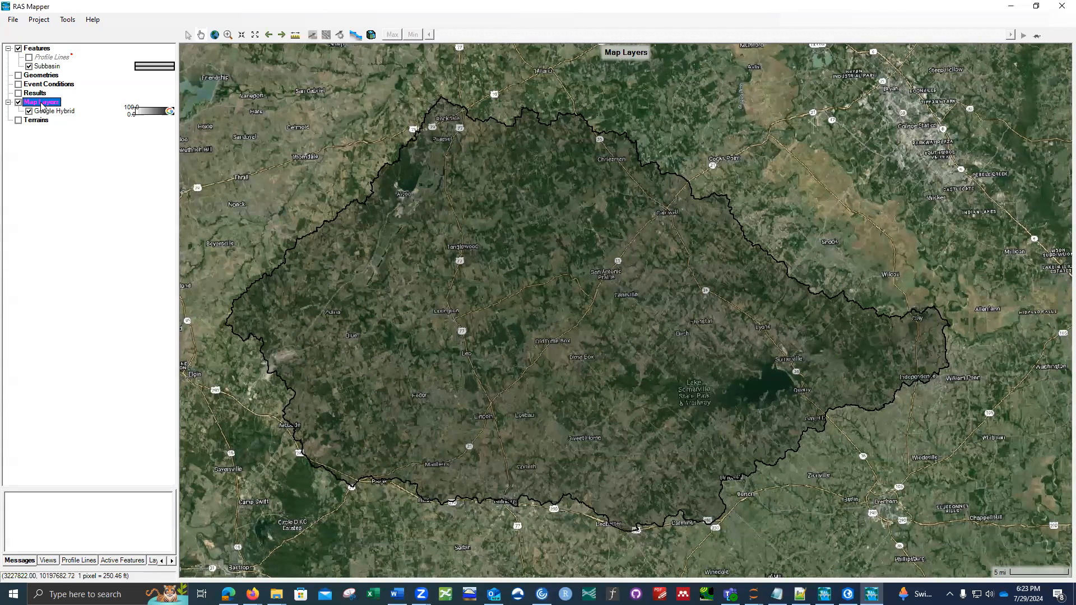
right_click(43, 106)
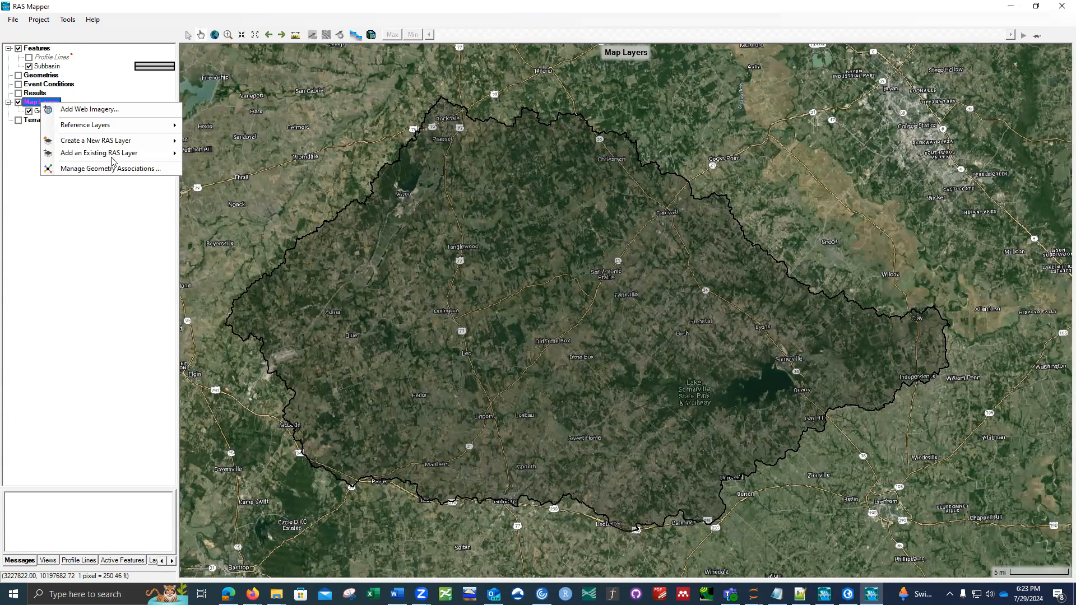
left_click(218, 145)
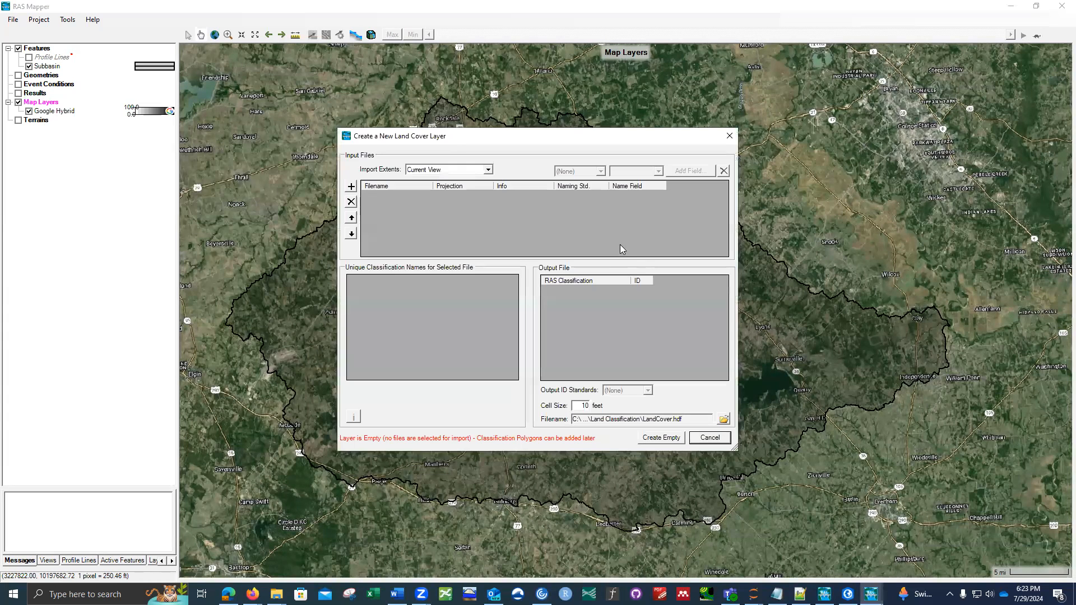
left_click(352, 187)
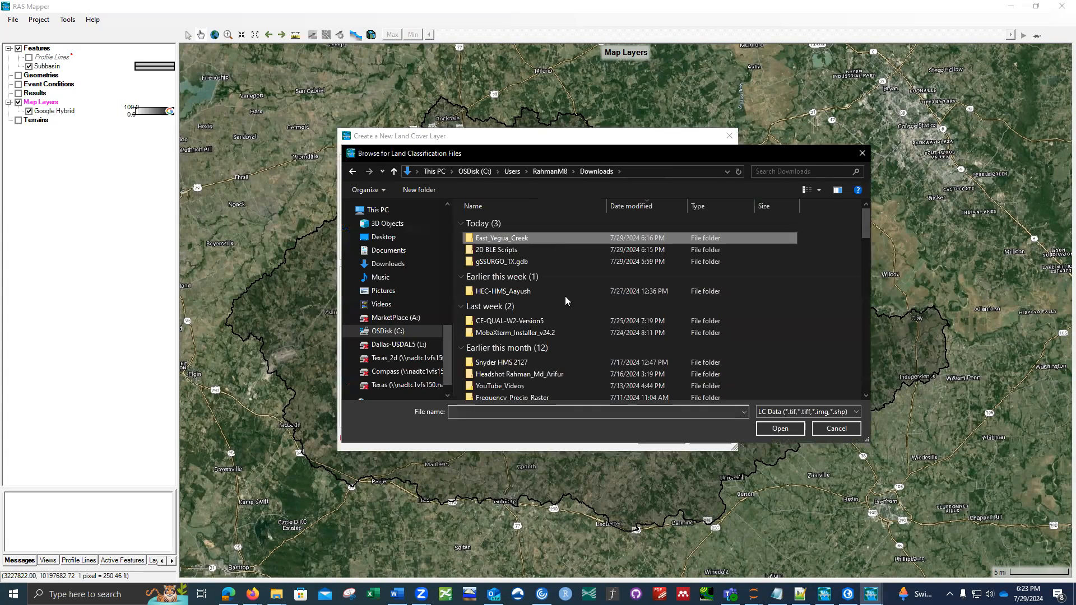
scroll(565, 296, "down", 1)
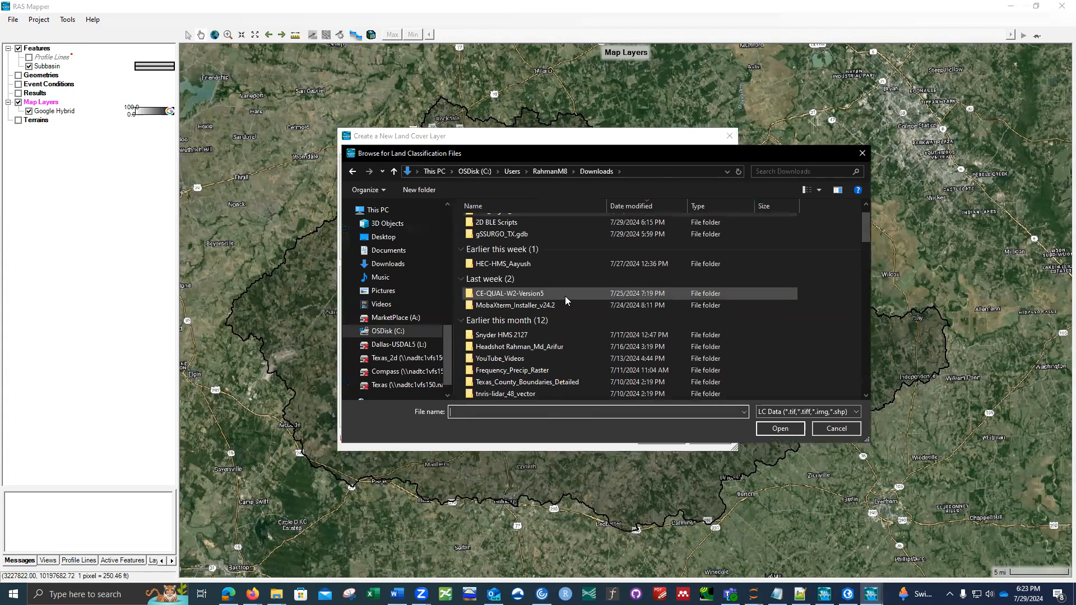
left_click(548, 414)
type("C:\\Users\\RahmanM8\\Downloads\\nlcd_2021_land_cover_l48_20230630")
key("Return")
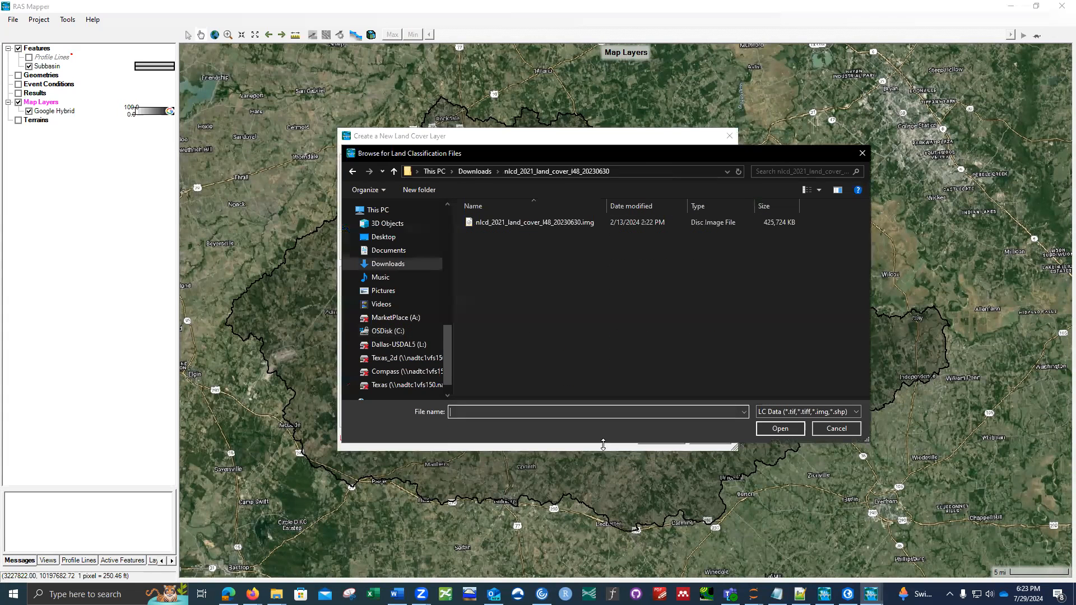
left_click(568, 225)
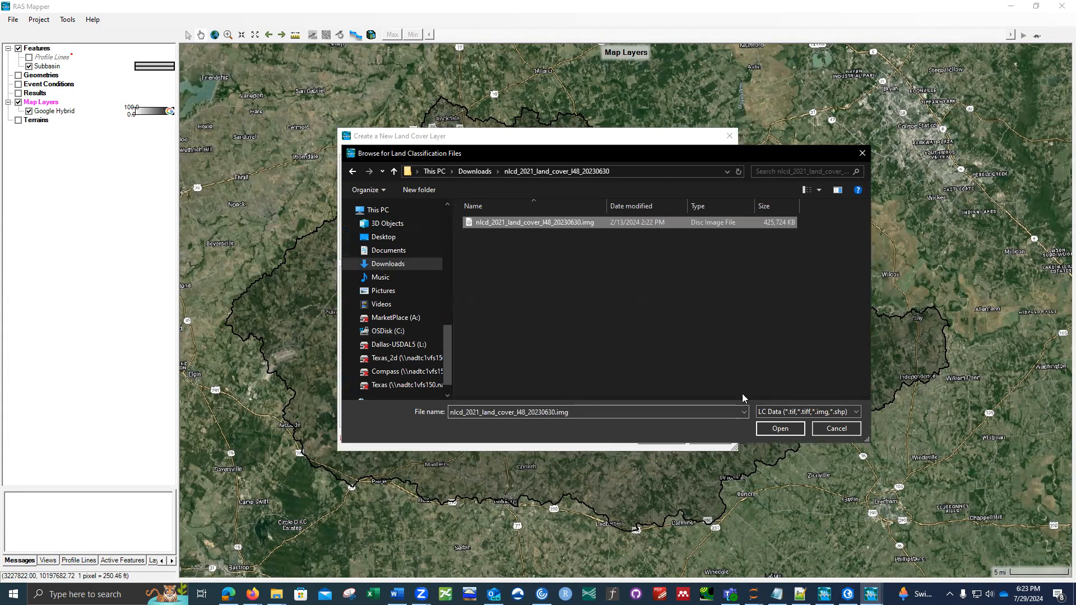
left_click(780, 429)
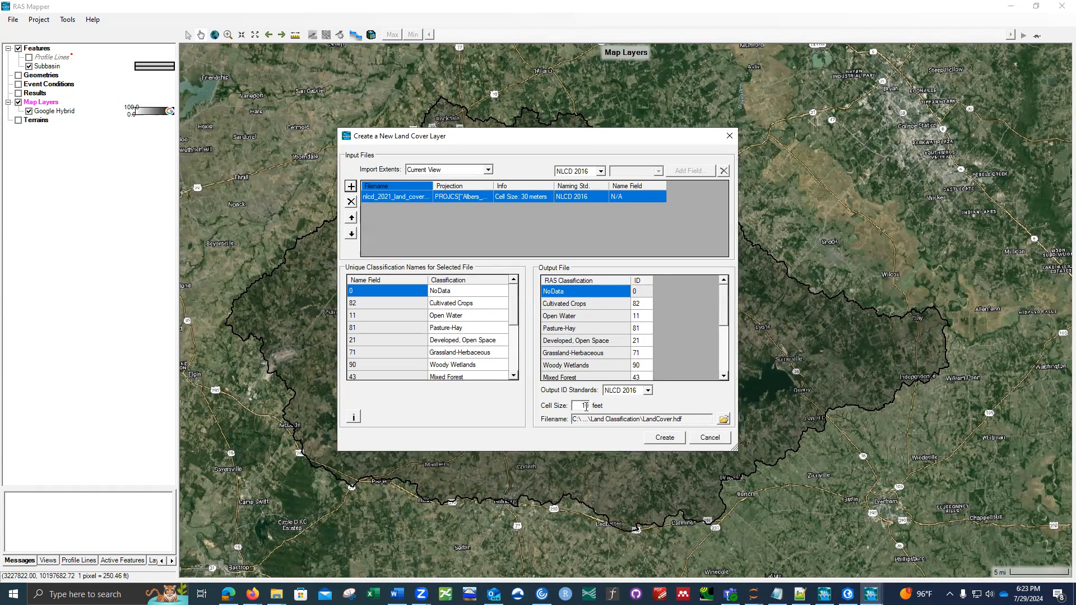
Step: Create the LandCover layer from the NLCD raster with NLCD 2016 output IDs and a 10 ft cell size, then close the compute window
scroll(583, 327, "down", 3)
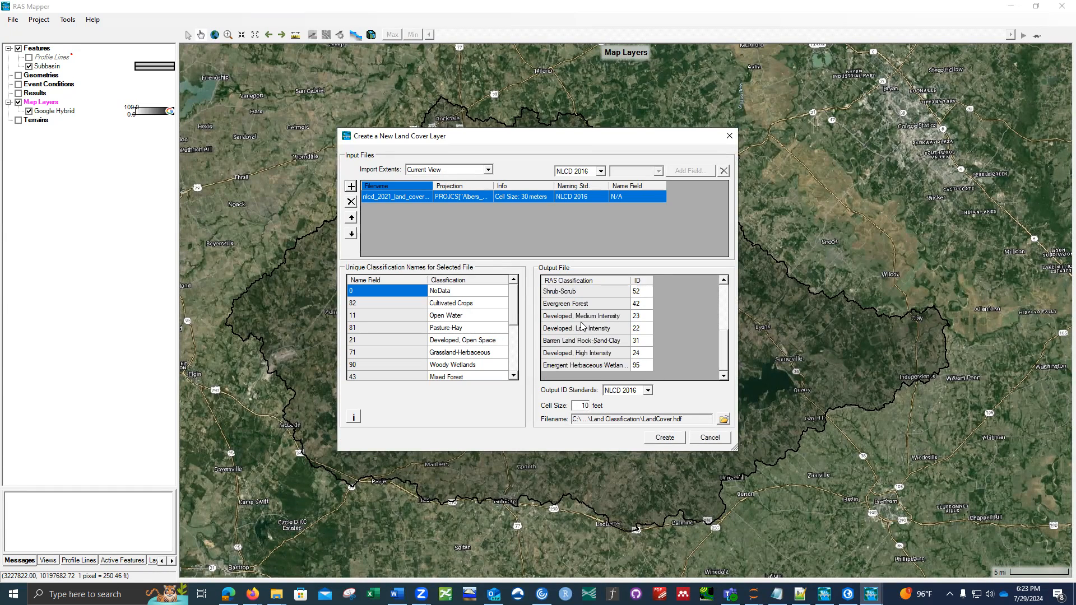
left_click(666, 440)
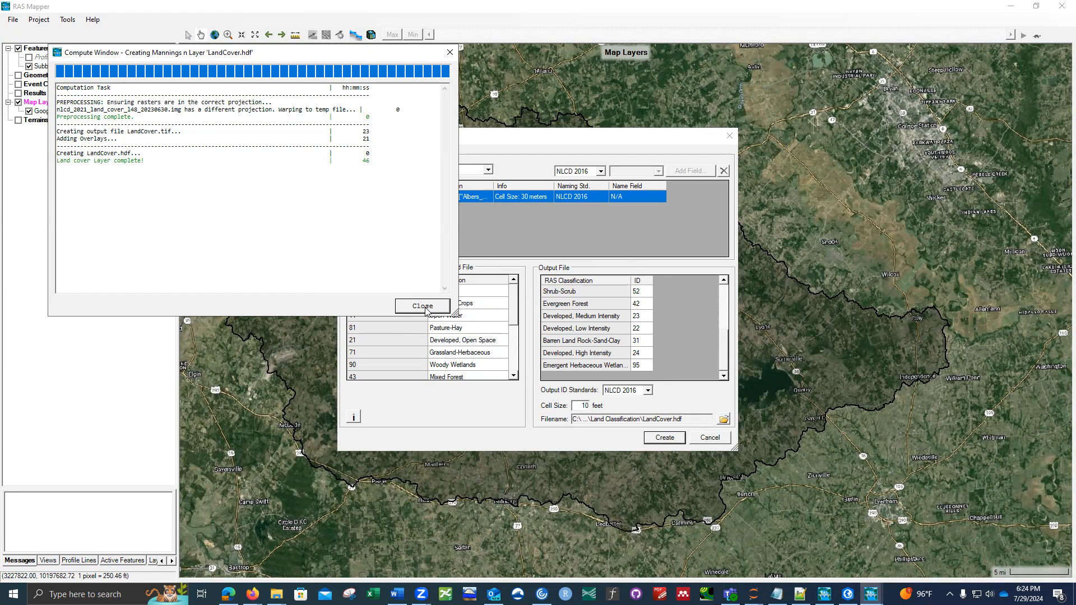
left_click(422, 306)
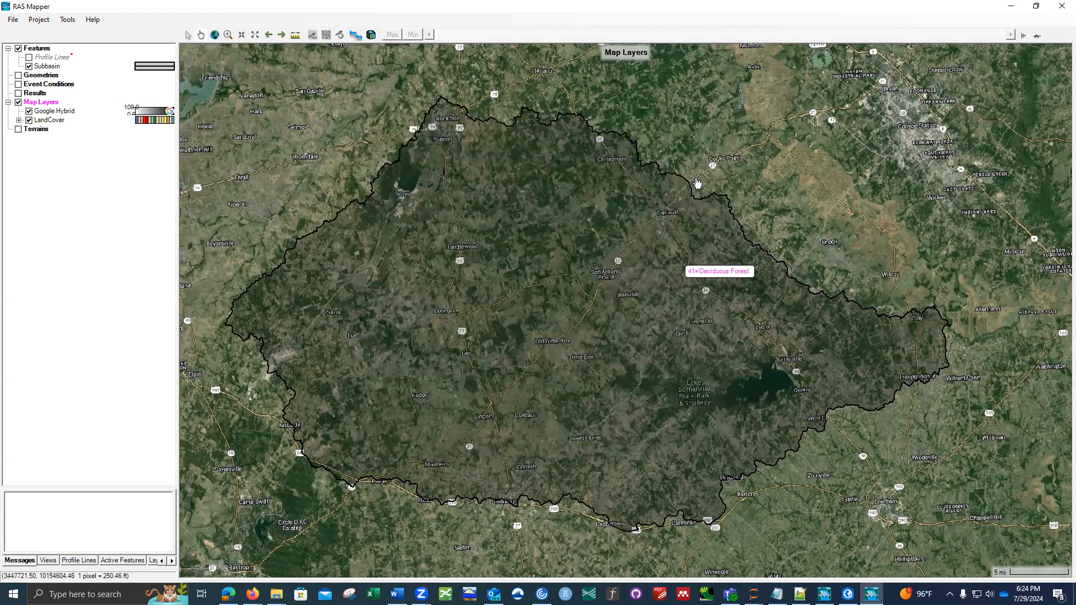
Step: Hide the Google Hybrid imagery and inspect the land cover classes across the subbasin
left_click(29, 111)
left_click(586, 215)
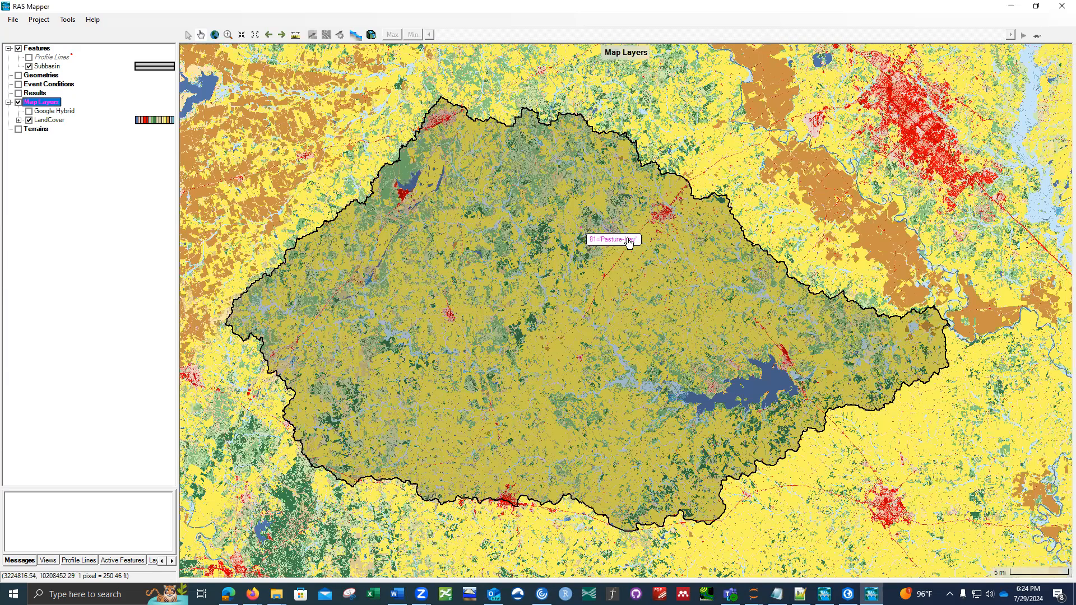
left_click(701, 148)
left_click(726, 194)
scroll(726, 194, "down", 2)
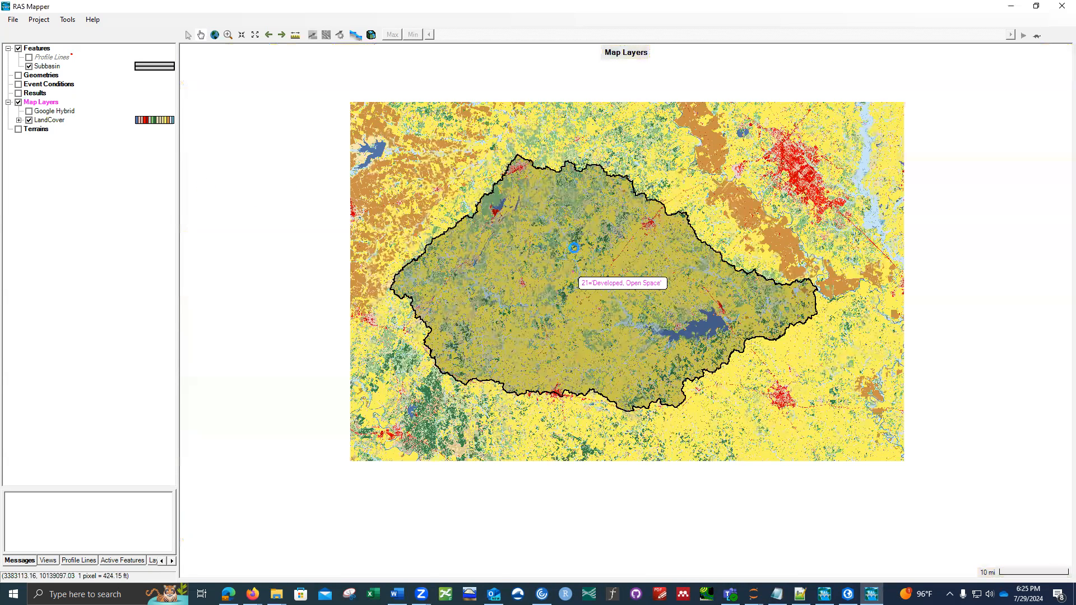
scroll(601, 257, "up", 1)
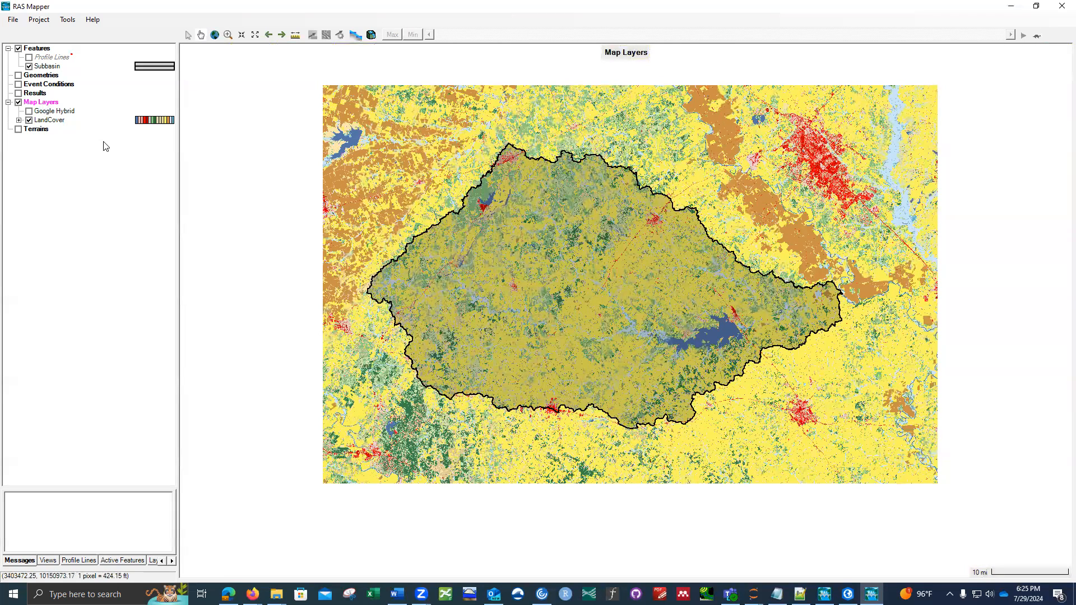
Step: Start a new soils layer under Map Layers and browse for its input file in East_Yegua_Creek\gSSURGO_TX\gSSURGO_TX.gdb
right_click(42, 102)
mouse_move(112, 140)
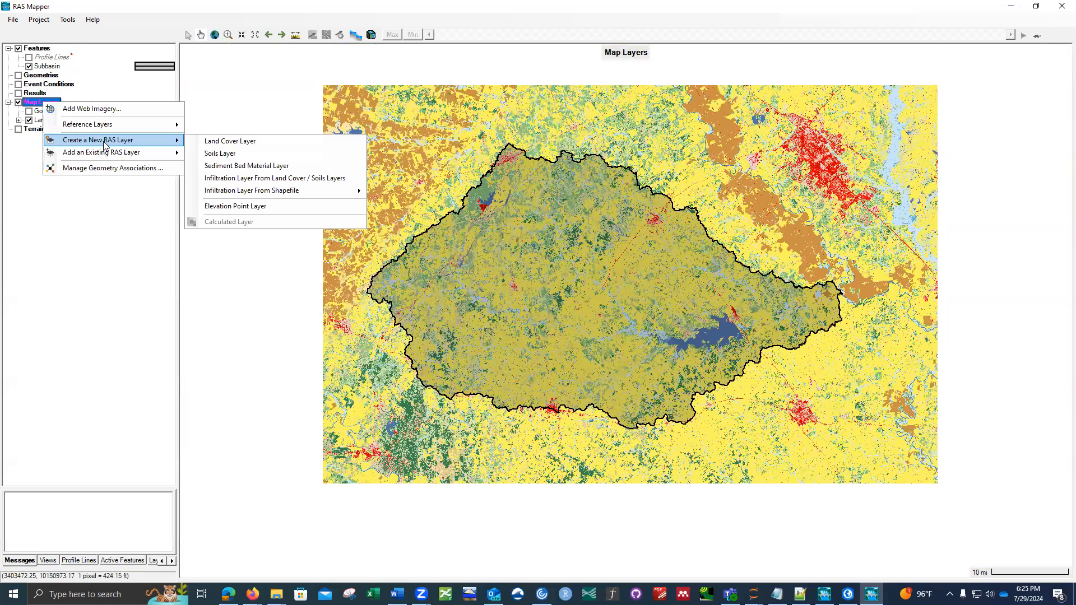
left_click(211, 155)
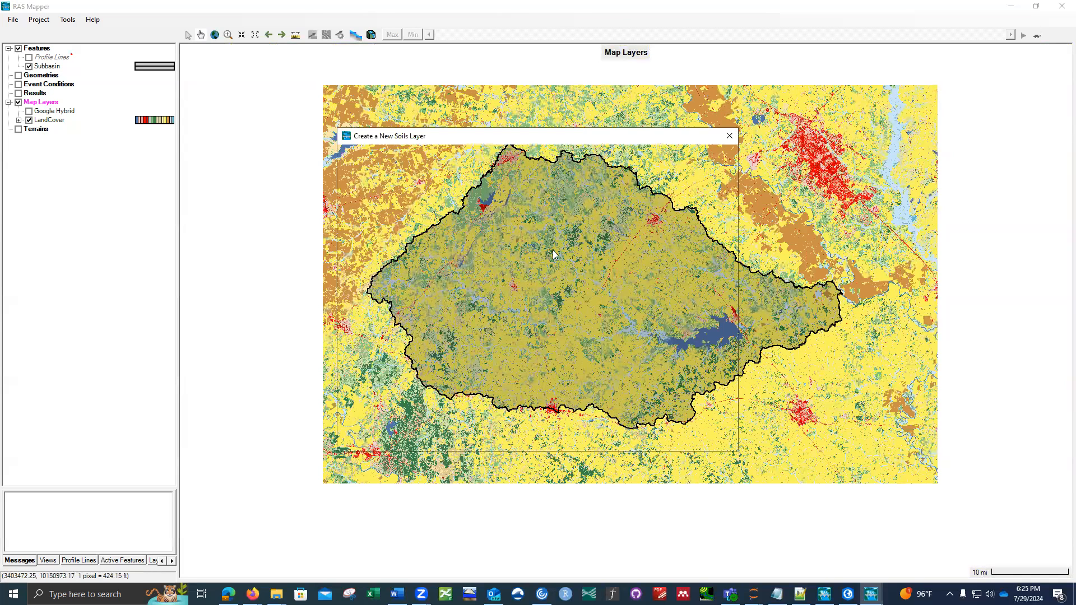
left_click(351, 187)
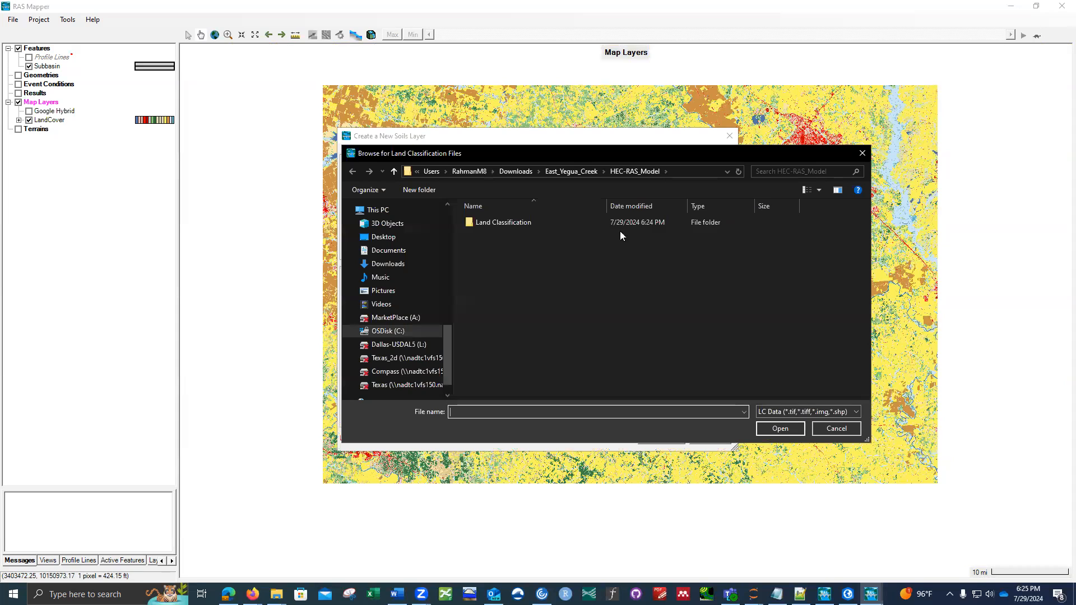
left_click(568, 172)
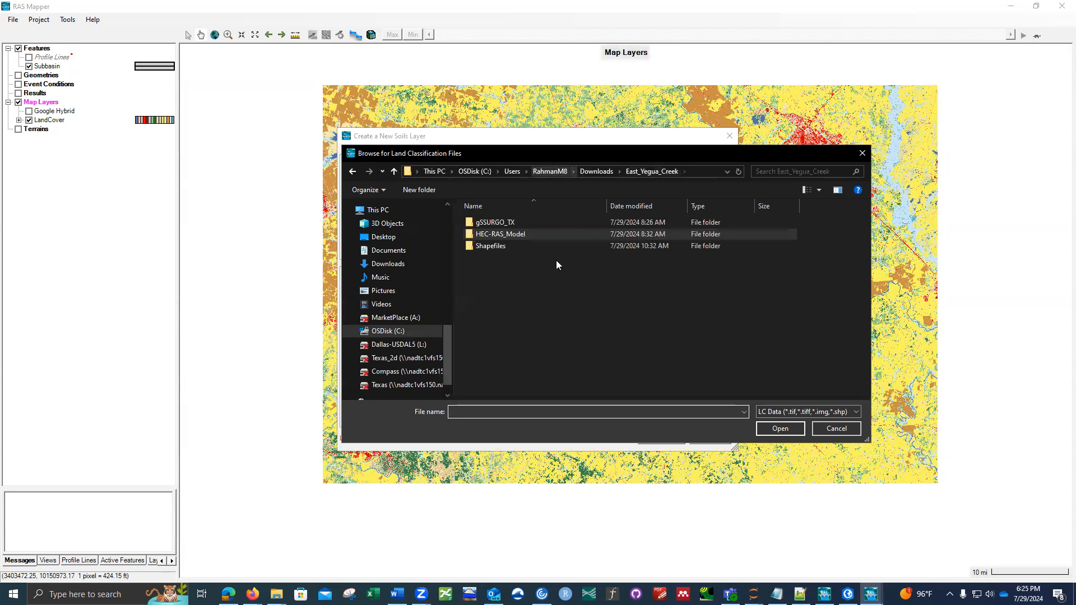
left_click(493, 220)
double_click(494, 223)
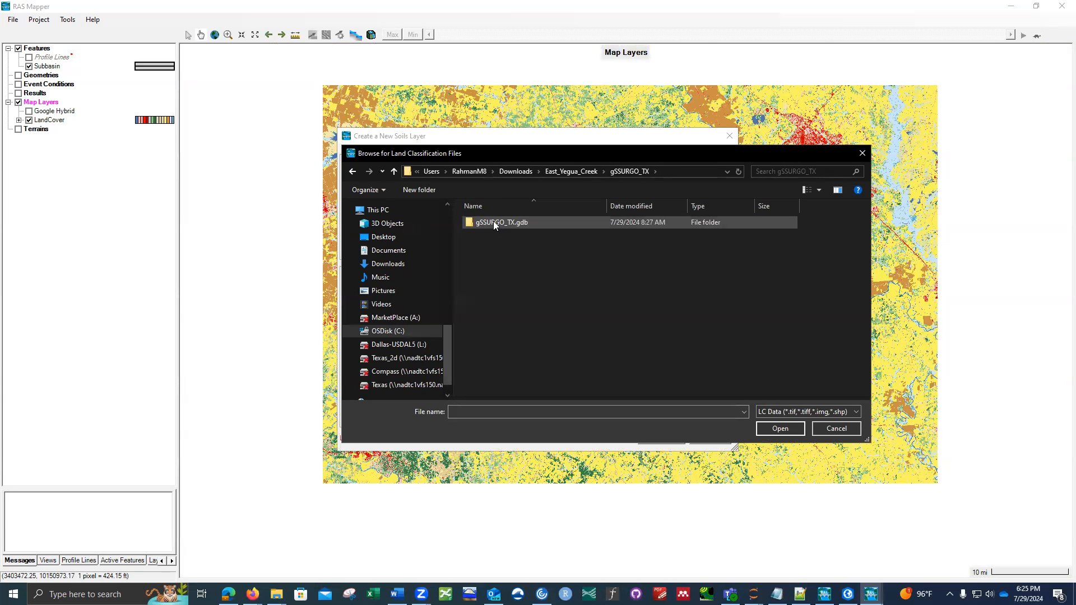
double_click(494, 222)
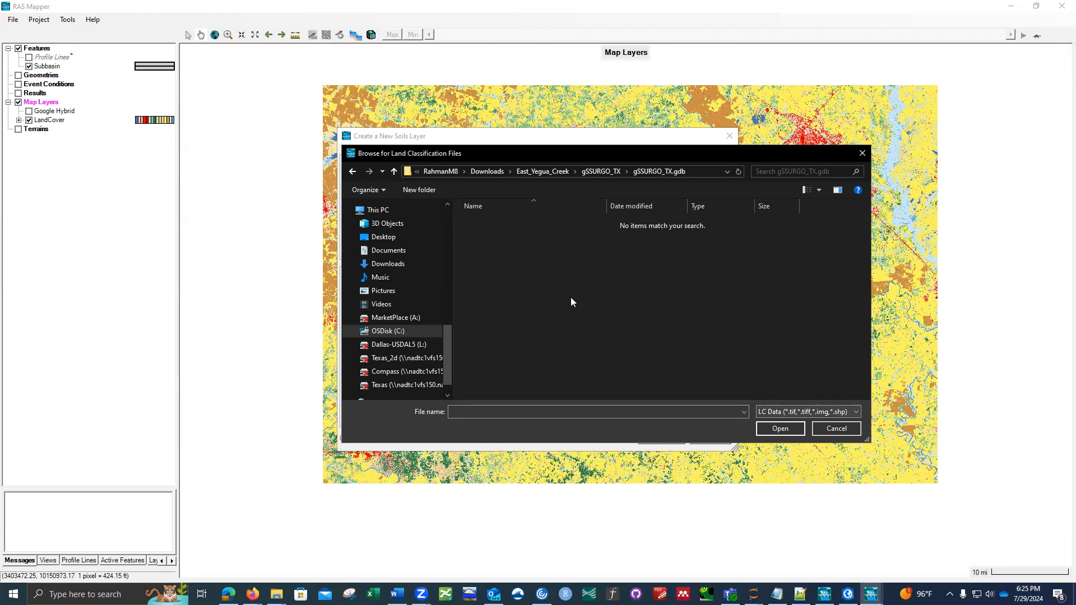
Step: Show all file types in the gSSURGO_TX.gdb folder and add the gdb file as the soils input
left_click(774, 412)
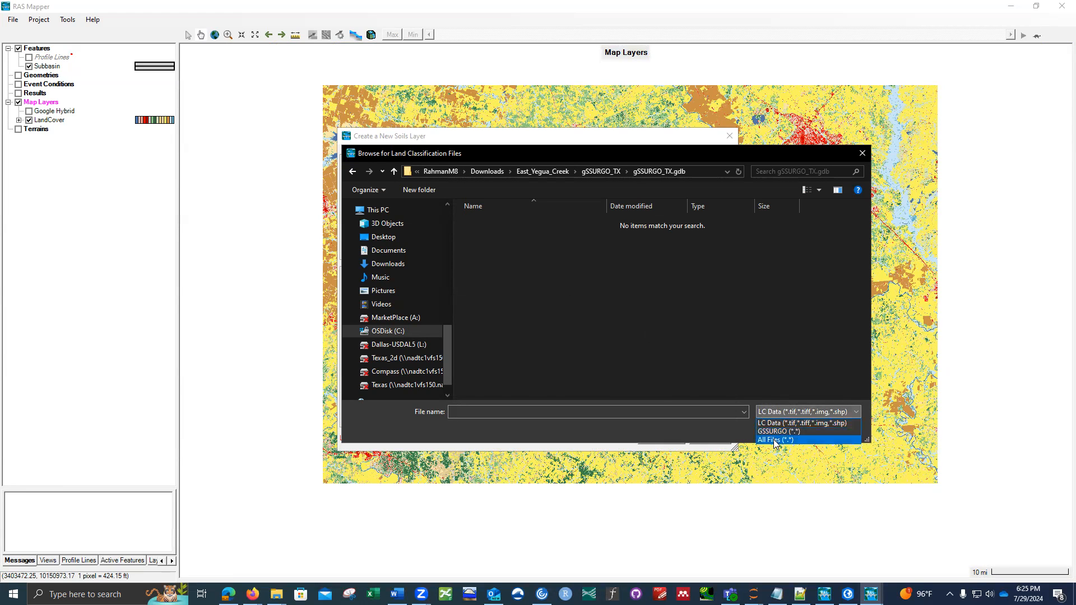
left_click(776, 438)
scroll(599, 336, "down", 20)
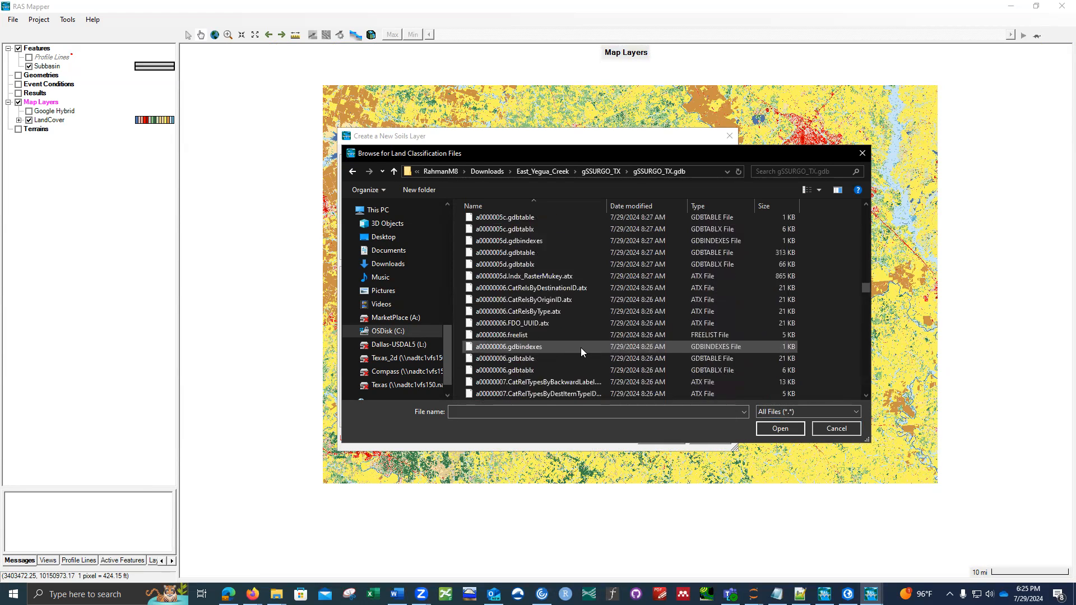
scroll(577, 347, "down", 20)
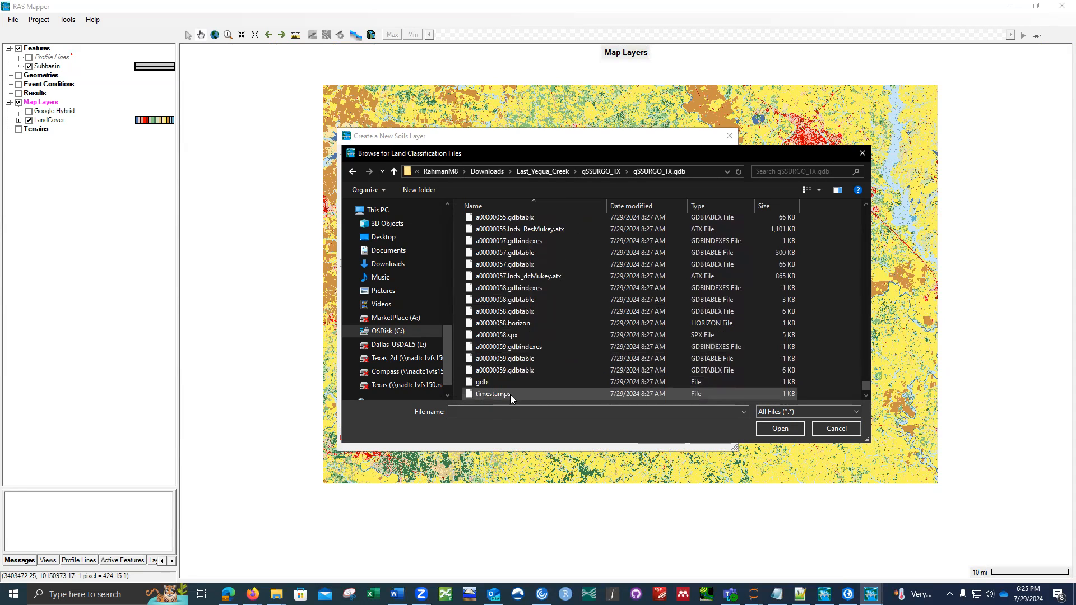
left_click(484, 382)
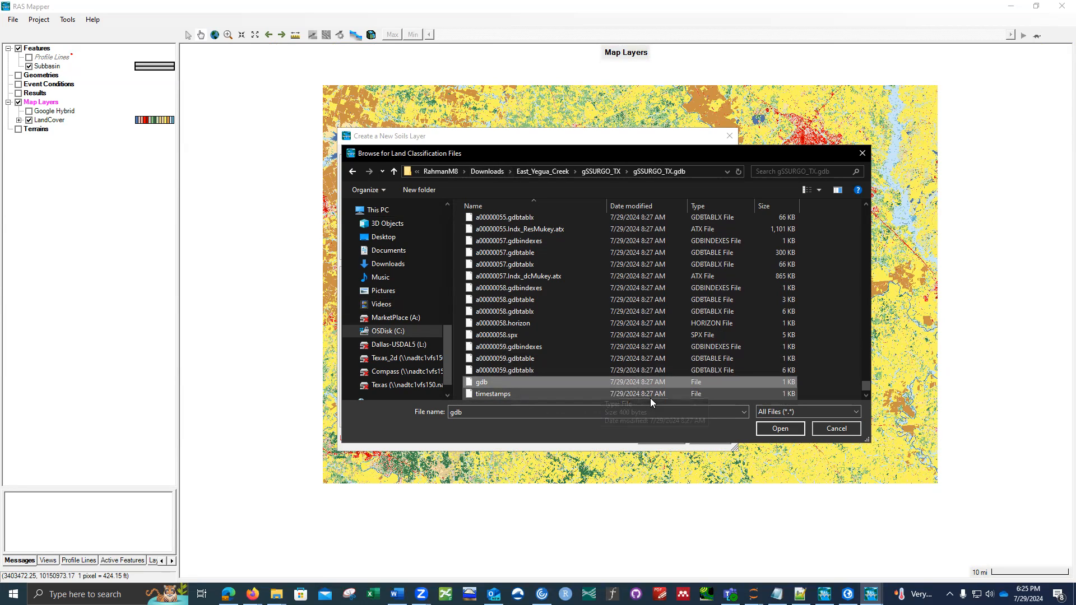
left_click(777, 429)
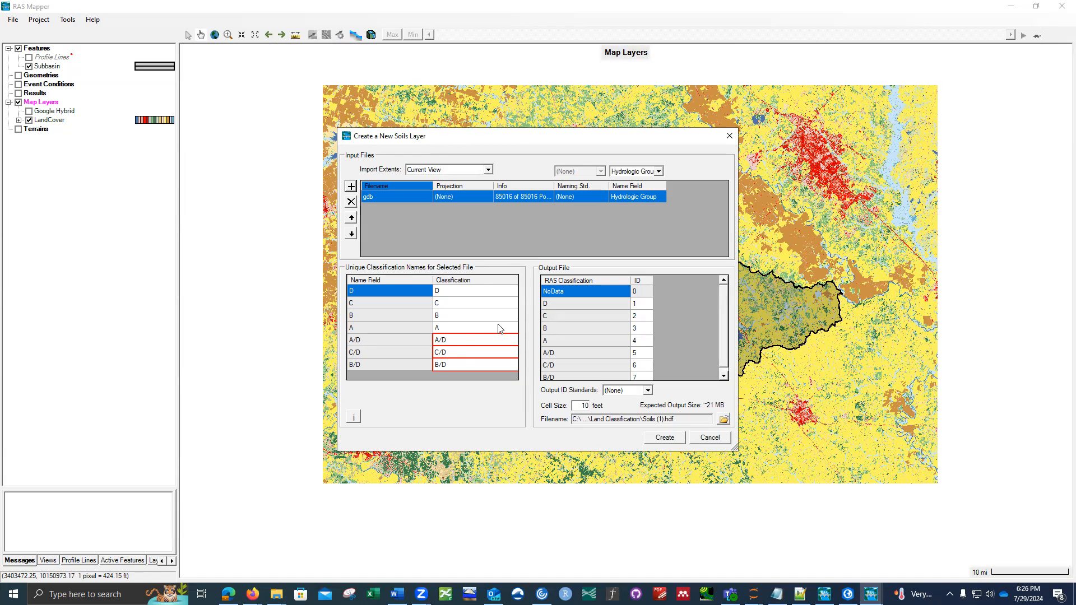
Step: Rename the A/D and C/D soil classifications to AD and CD
left_click(447, 343)
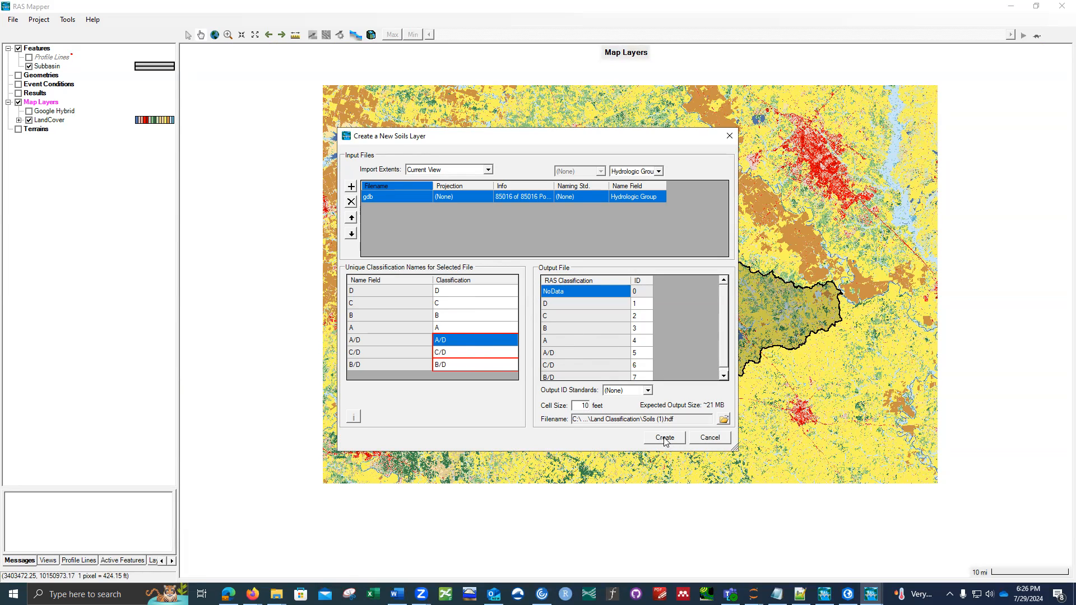
left_click(442, 341)
key("BackSpace")
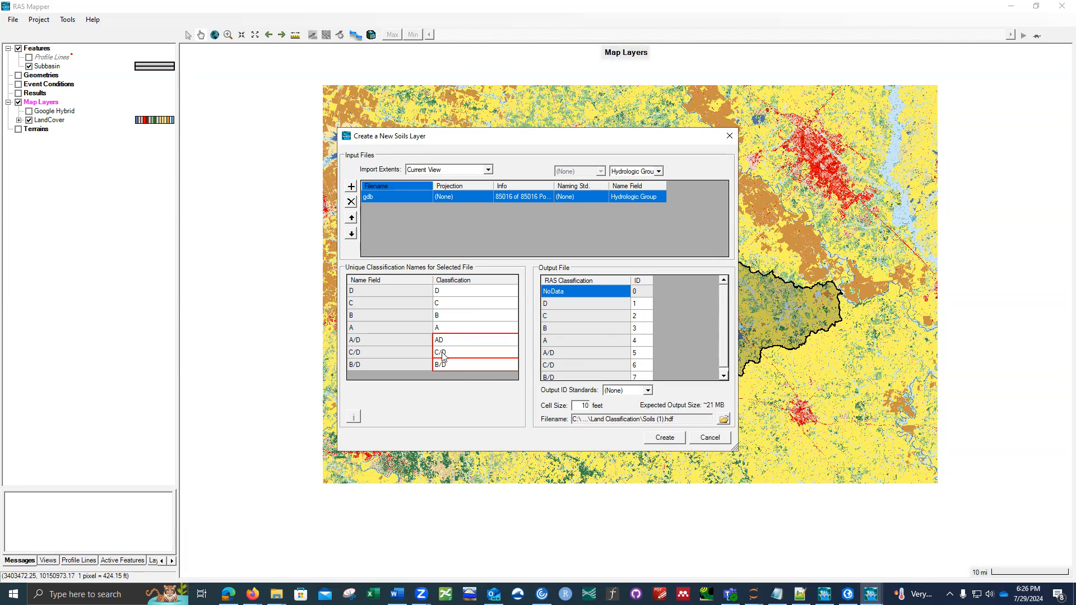
left_click(443, 353)
left_click(443, 352)
double_click(443, 352)
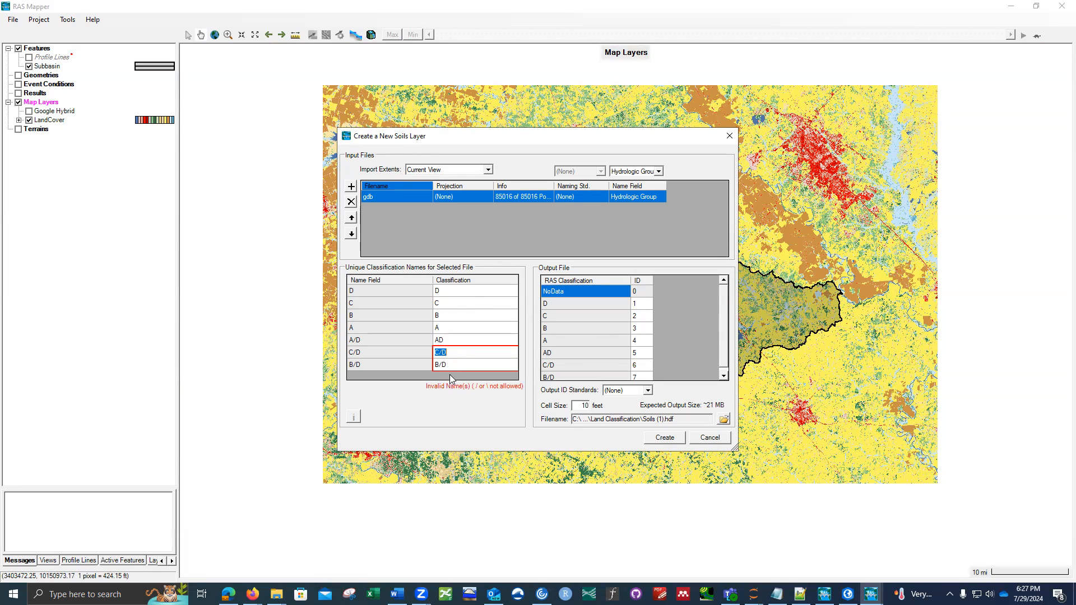
left_click(442, 352)
key("BackSpace")
Step: Rename the B/D soil classification to BD, create the soils layer Soils (1).hdf and close the compute window
left_click(441, 365)
left_click(440, 364)
left_click(440, 365)
left_click(449, 353)
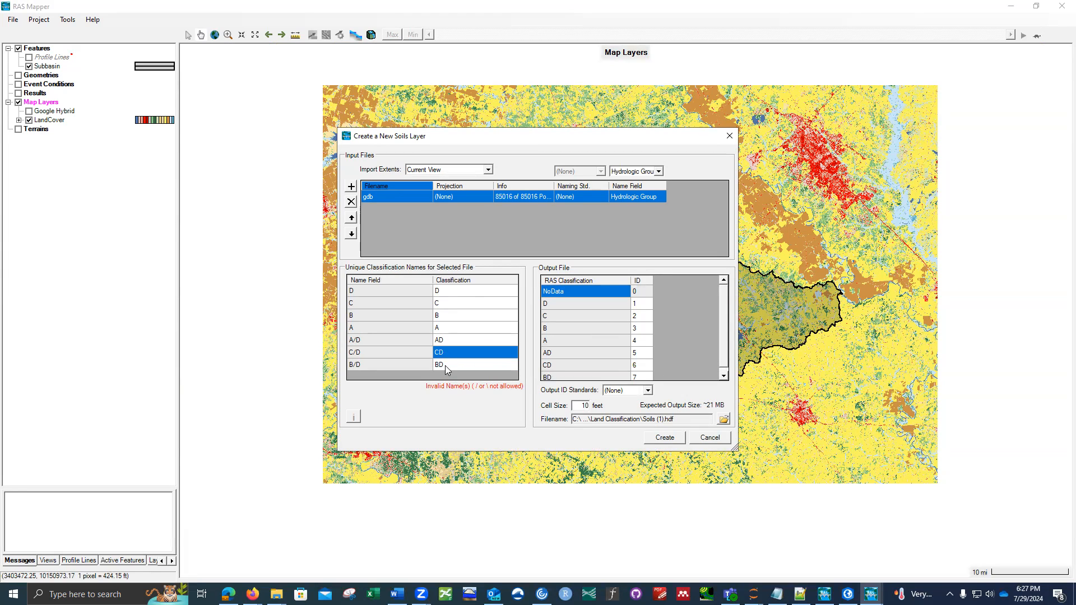
left_click(445, 366)
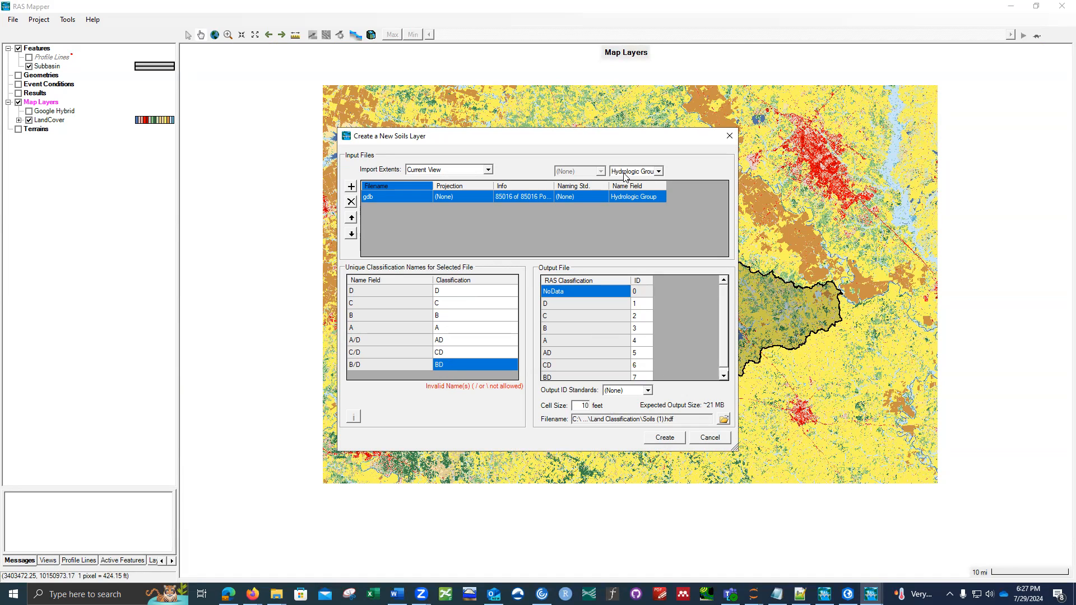
left_click(665, 440)
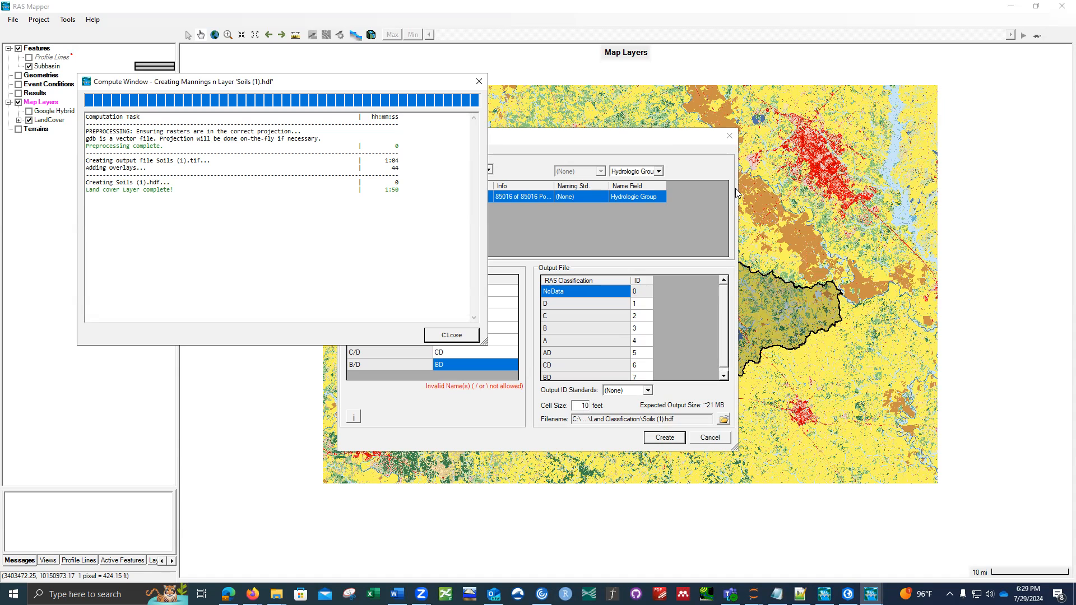
left_click(447, 335)
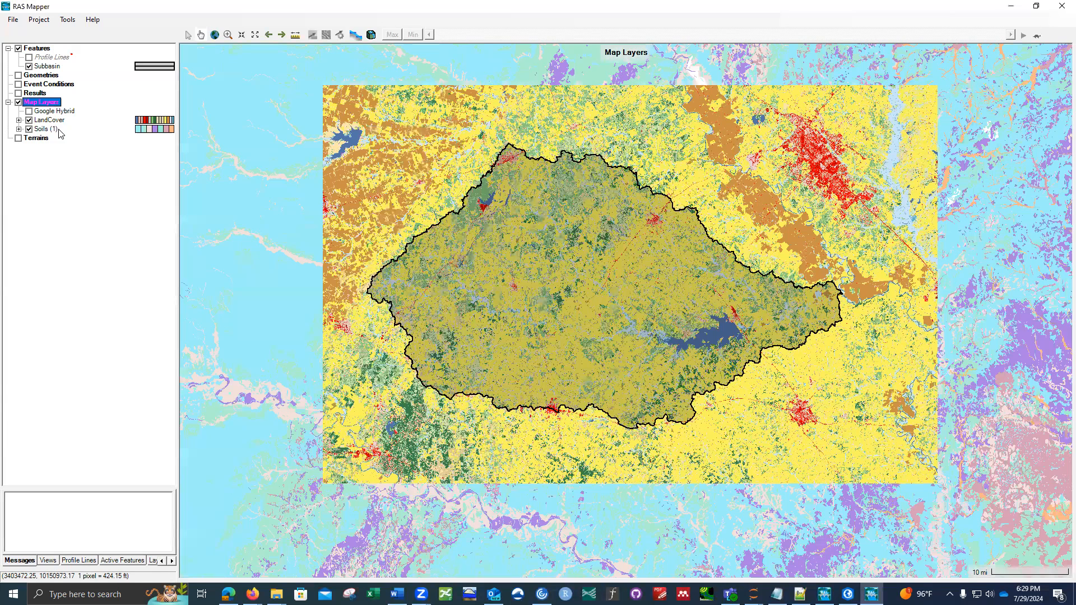
Step: Start a new infiltration layer from the land cover and soils layers under Map Layers, using the SCS Curve Number method
right_click(42, 105)
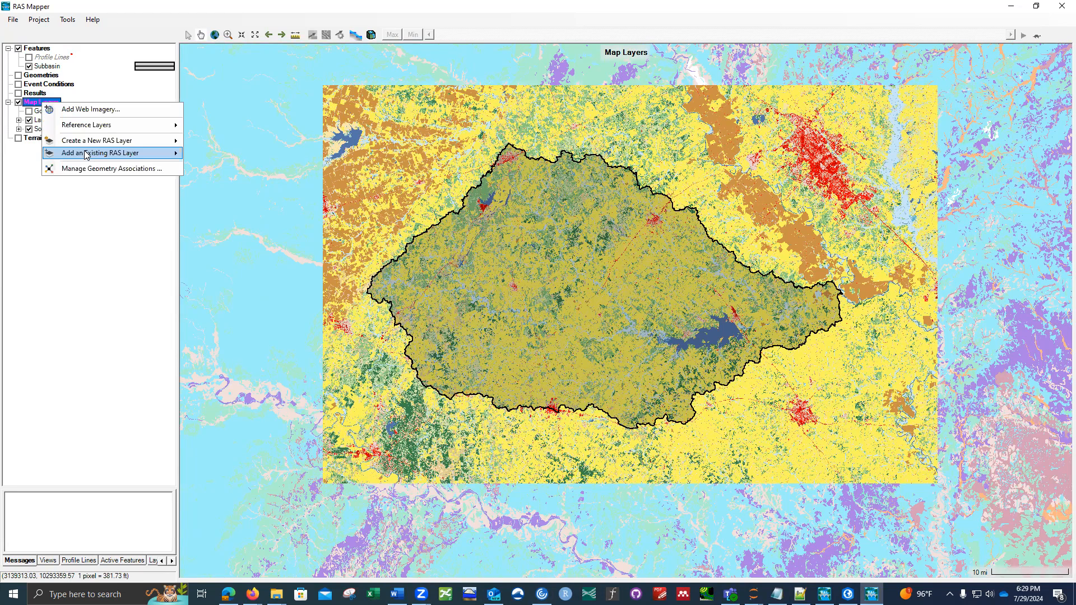
mouse_move(109, 154)
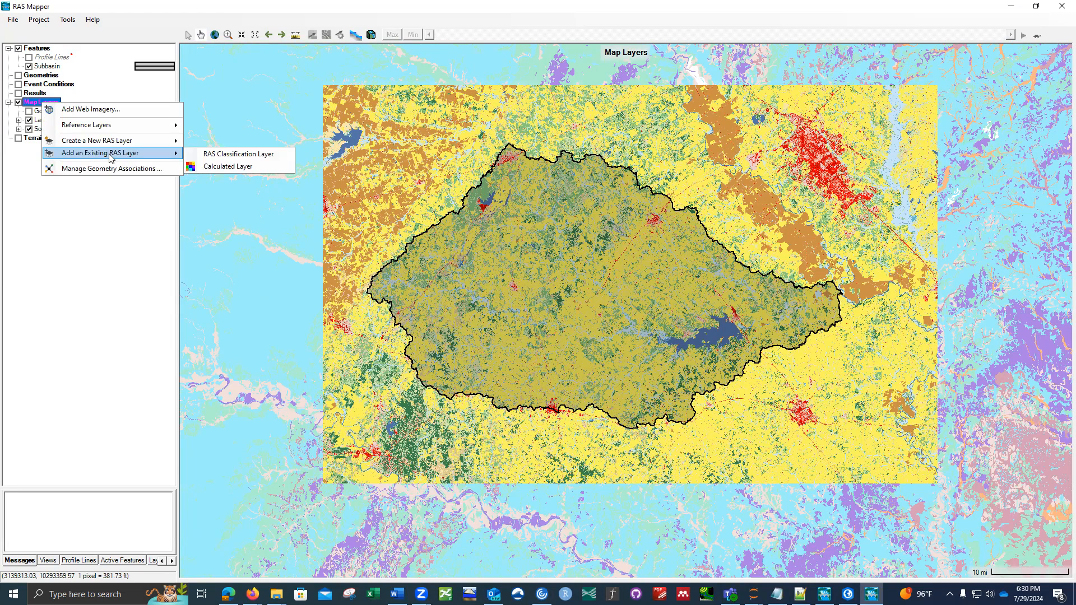
scroll(633, 163, "up", 1)
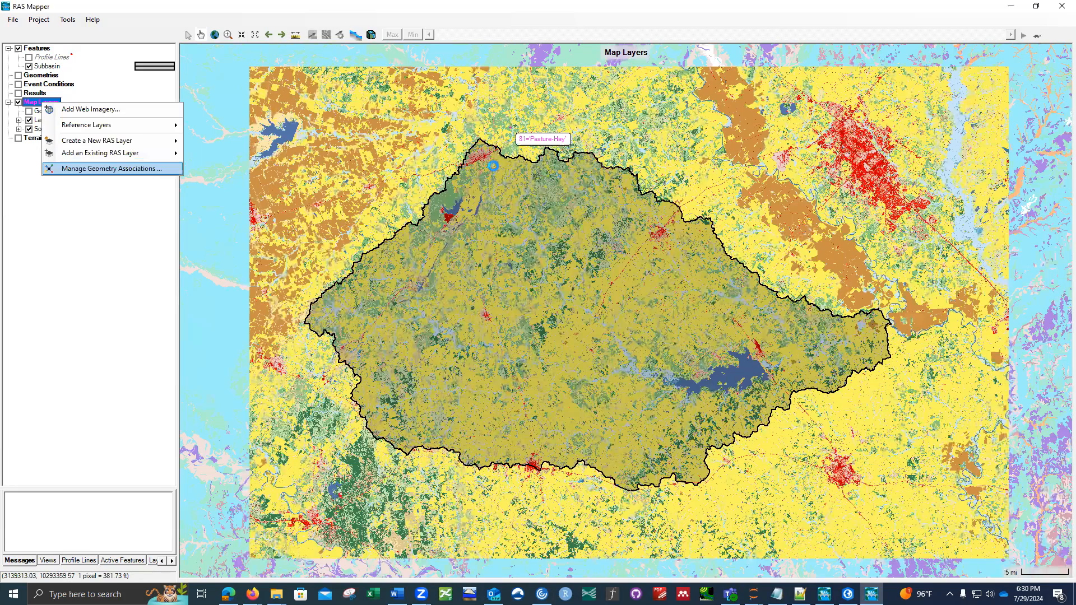
scroll(498, 169, "up", 1)
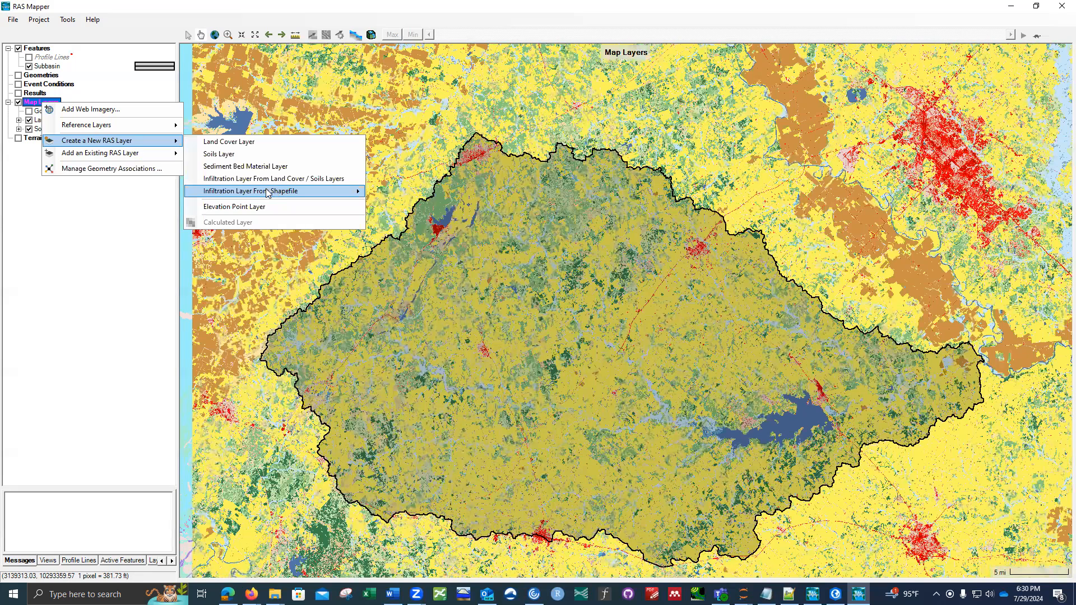
mouse_move(268, 193)
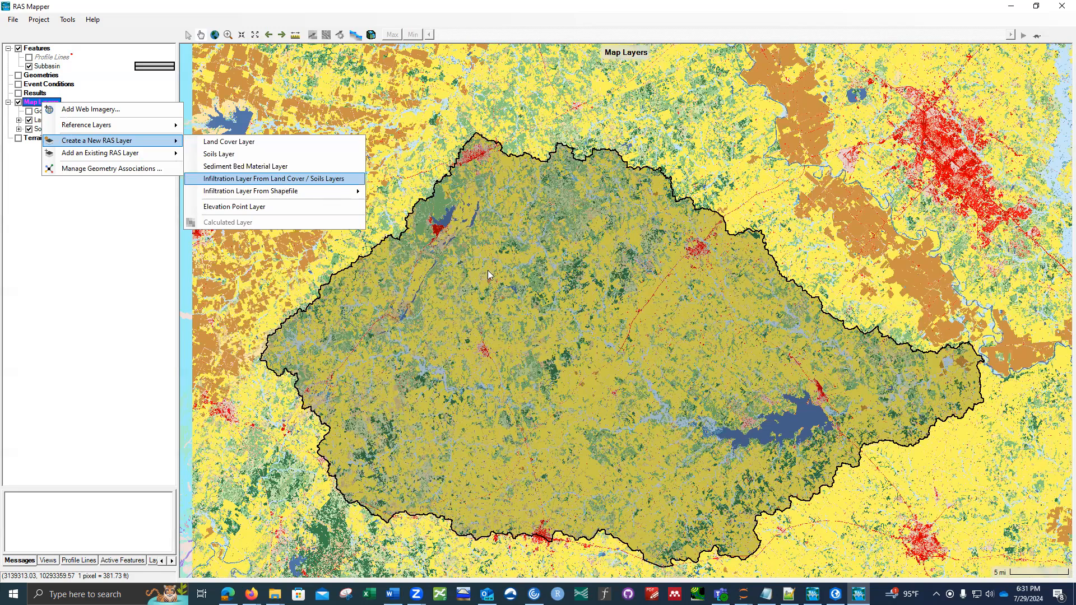
key("Return")
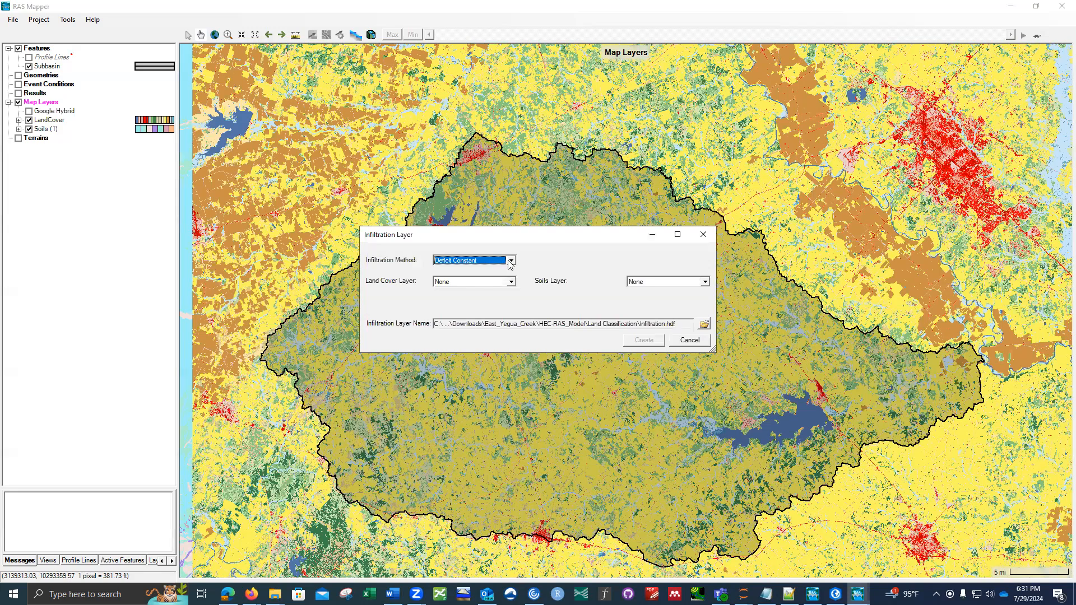
left_click(509, 261)
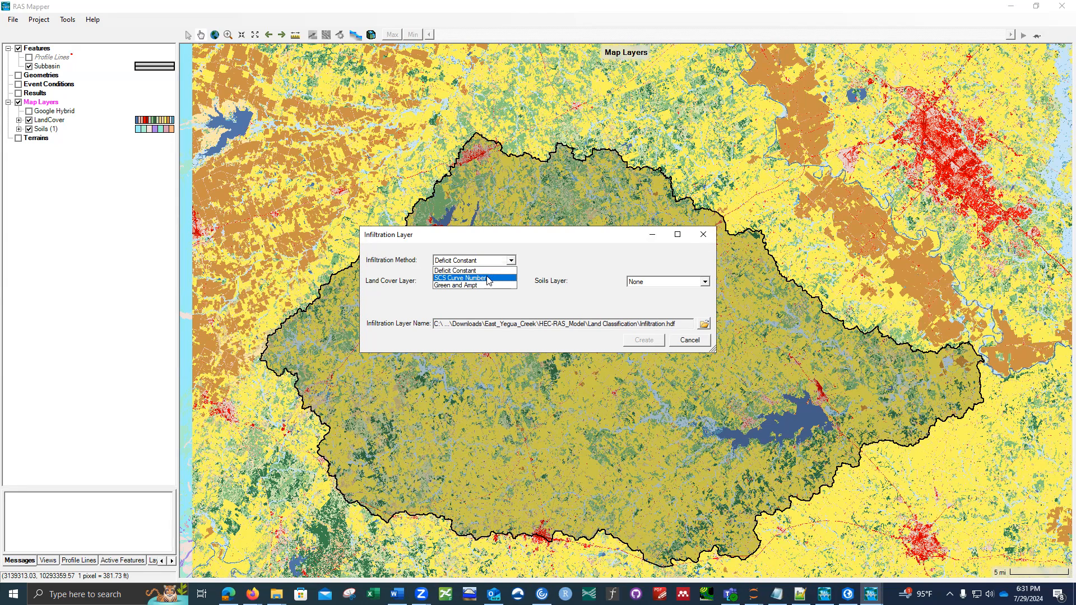
left_click(487, 279)
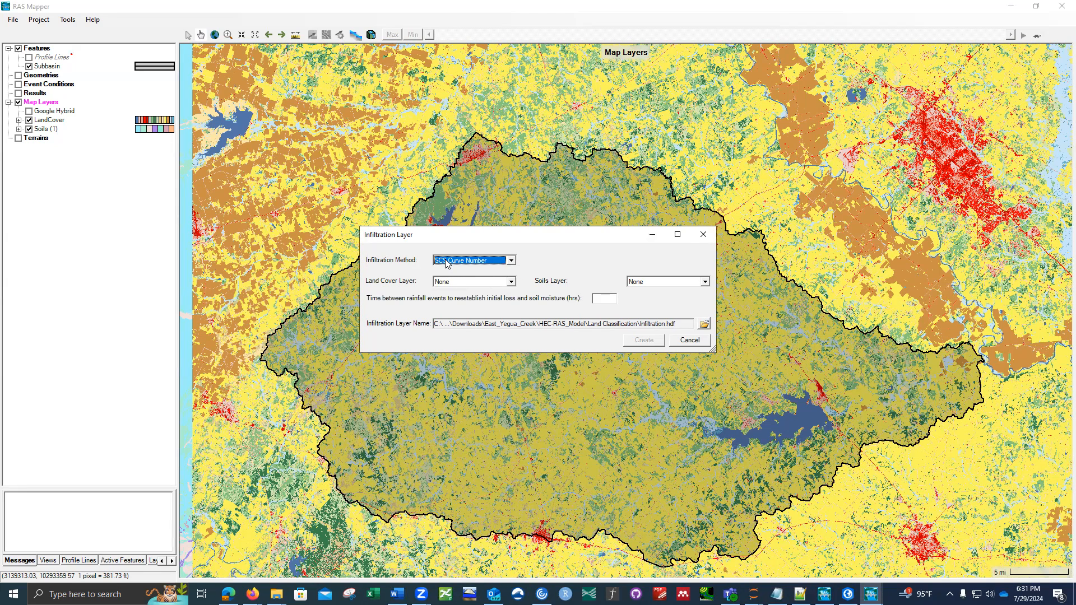
Step: Assign LandCover and Soils (1) as source layers, set the time between rainfall events to 24 hours, and create the infiltration layer
left_click(512, 282)
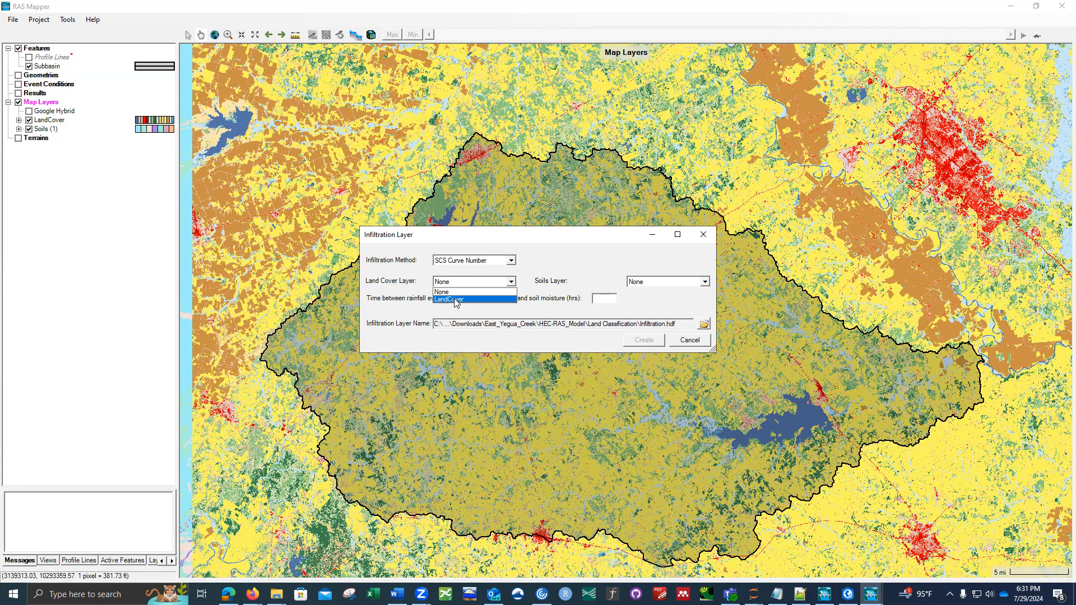
left_click(463, 301)
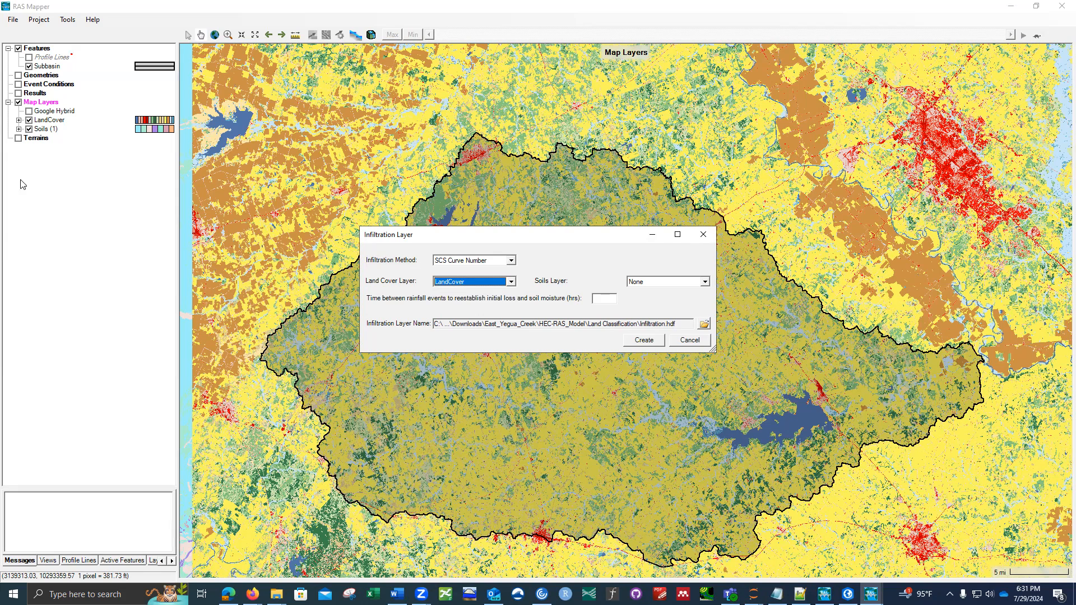
left_click(705, 282)
left_click(642, 301)
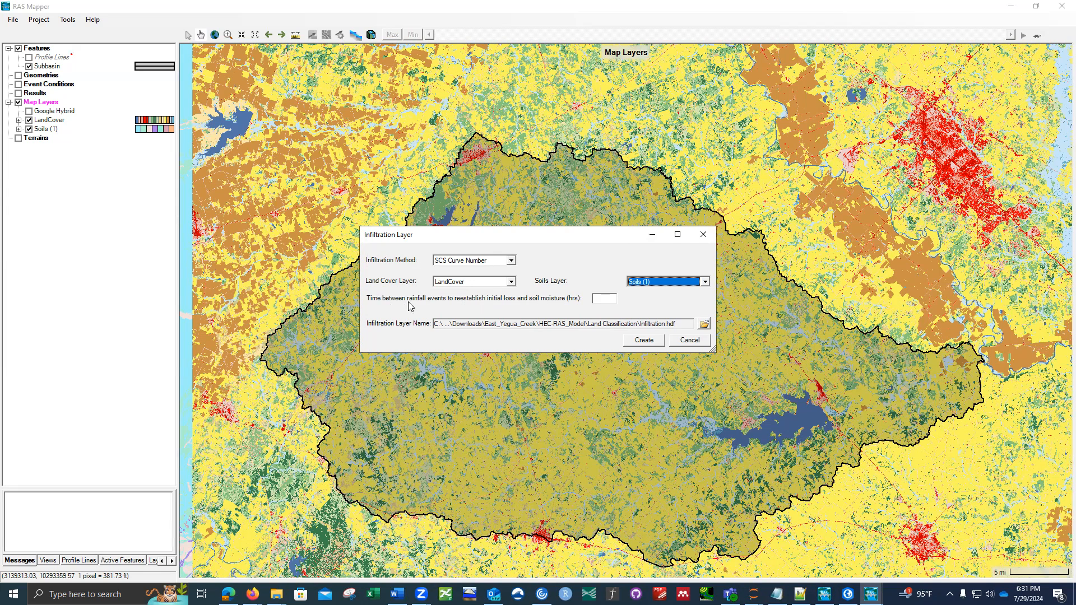
left_click(607, 298)
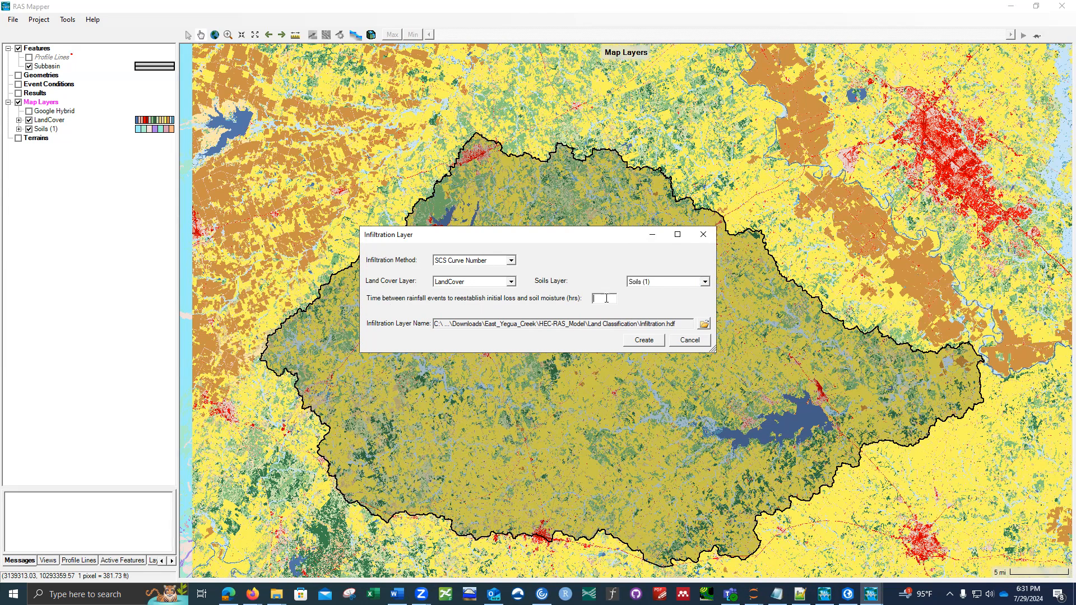
type("24")
left_click(645, 341)
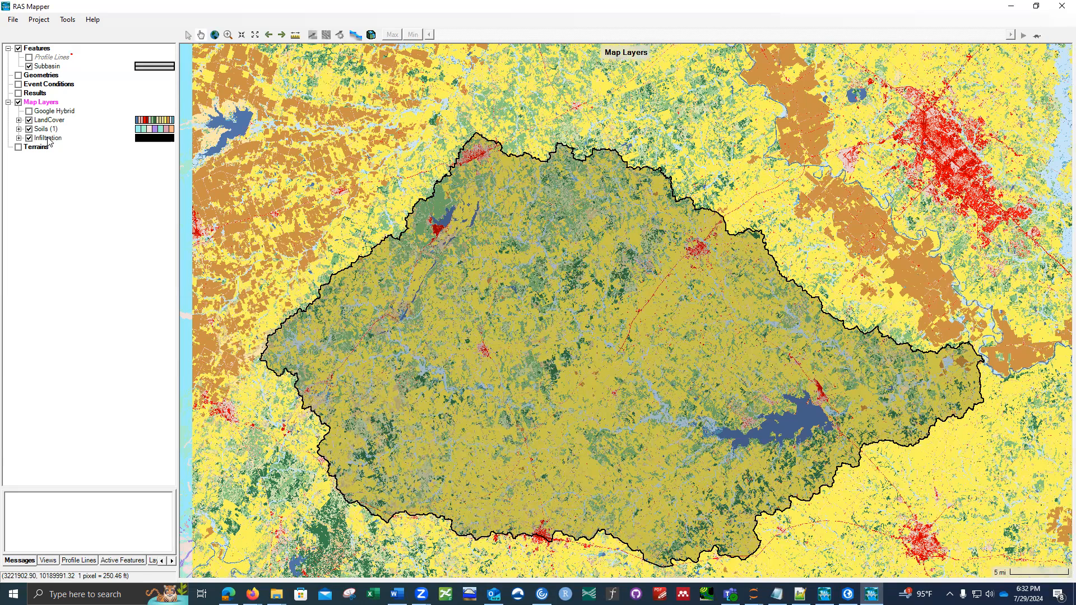
Step: Hide the LandCover and Soils (1) layers and open the Infiltration layer's data table for editing
left_click(28, 120)
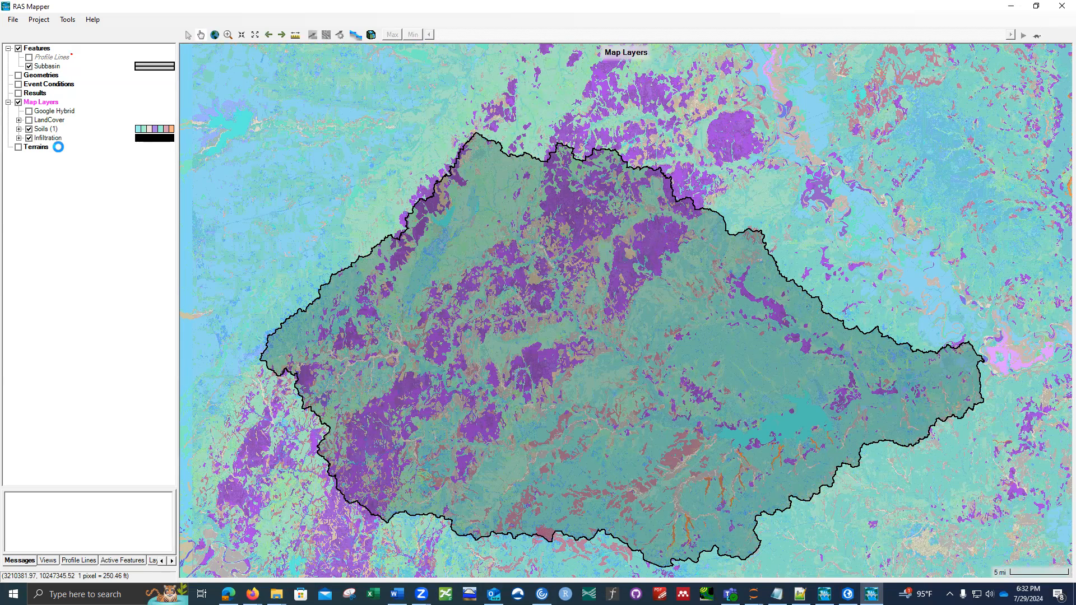
left_click(57, 131)
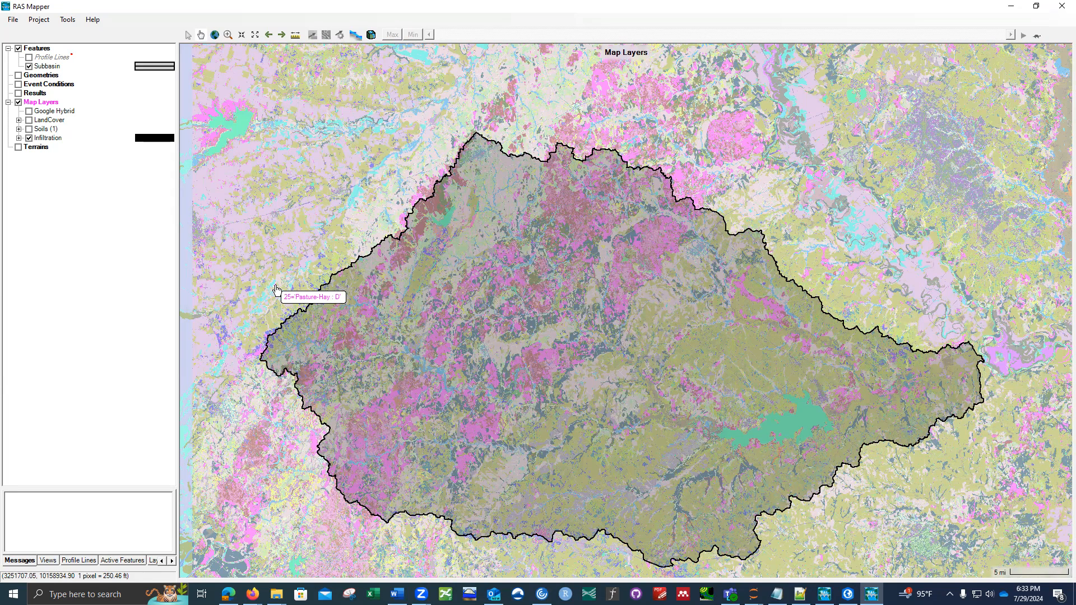
right_click(45, 139)
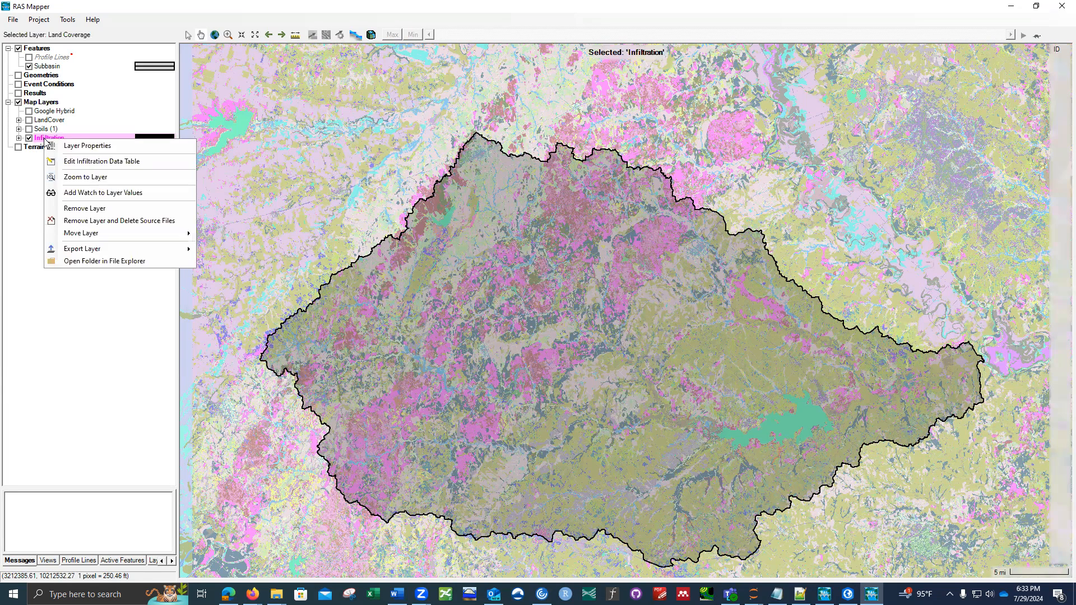
left_click(77, 162)
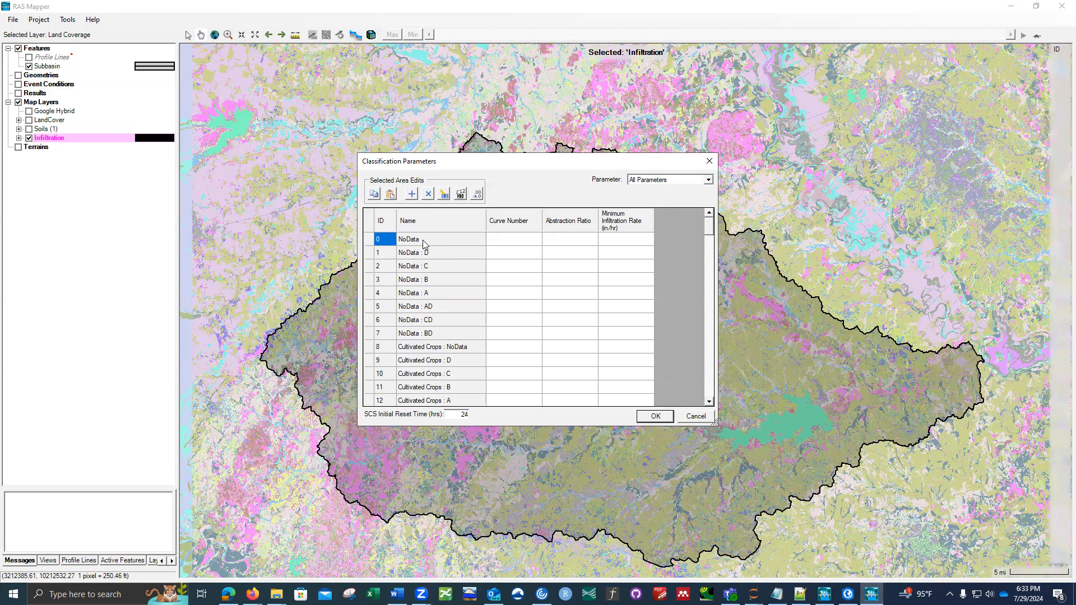
Step: Examine the land cover and soil group combinations and their parameter columns in the infiltration classification table
scroll(437, 263, "down", 10)
scroll(440, 283, "up", 10)
left_click(406, 257)
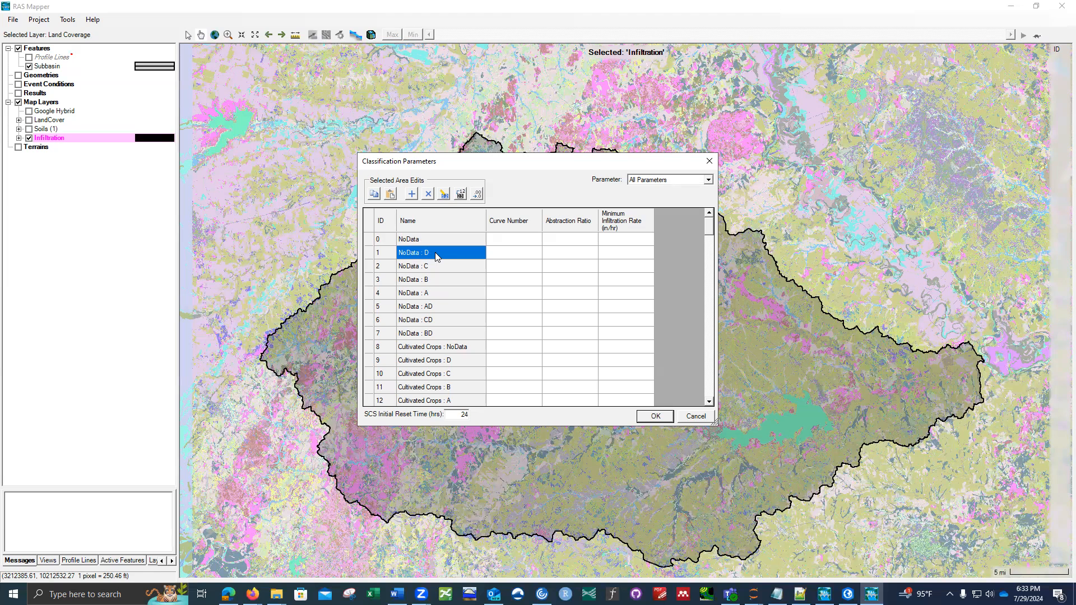
scroll(435, 263, "down", 9)
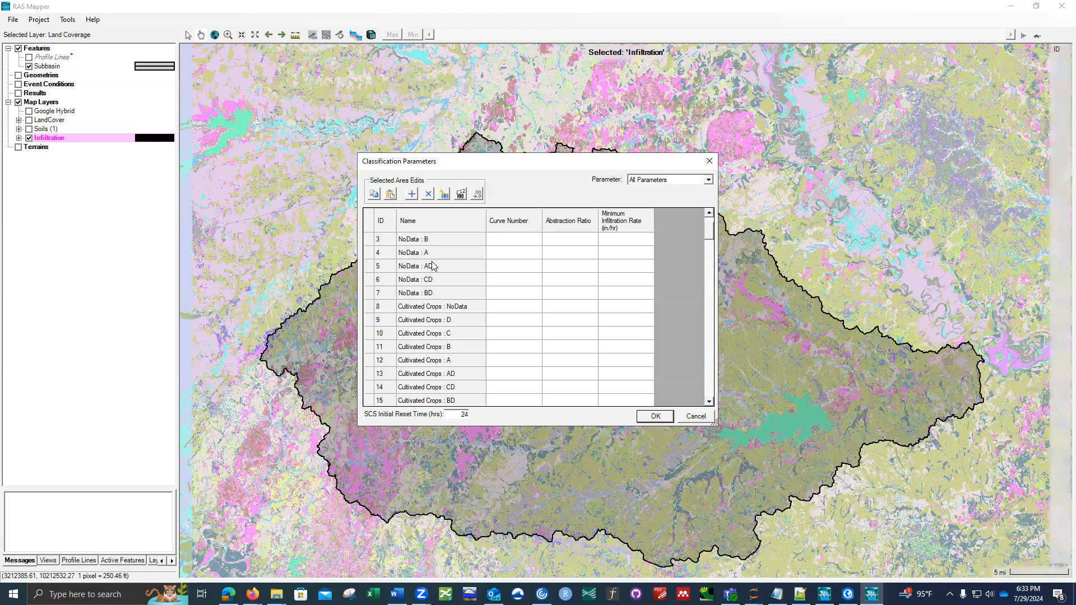
scroll(432, 277, "down", 20)
scroll(435, 283, "up", 20)
scroll(481, 236, "up", 4)
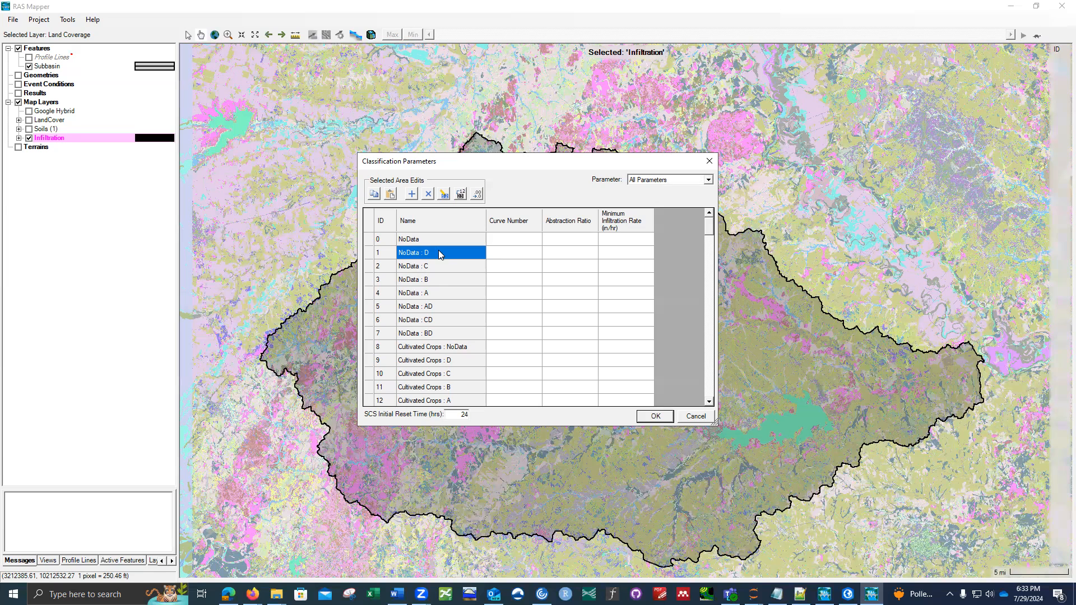
scroll(435, 336, "down", 2)
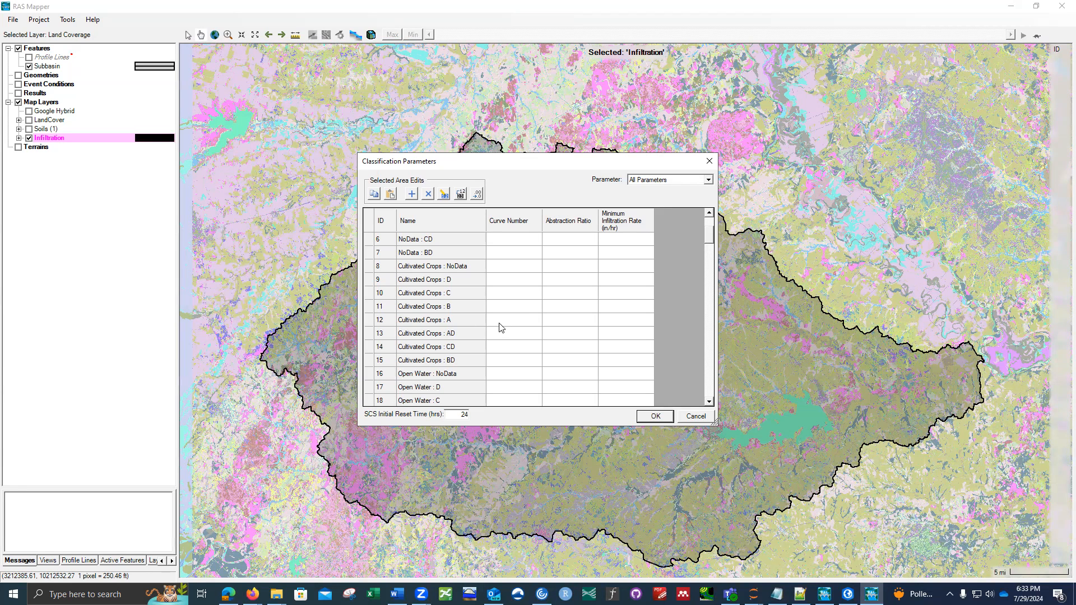
scroll(433, 325, "down", 10)
scroll(435, 326, "up", 13)
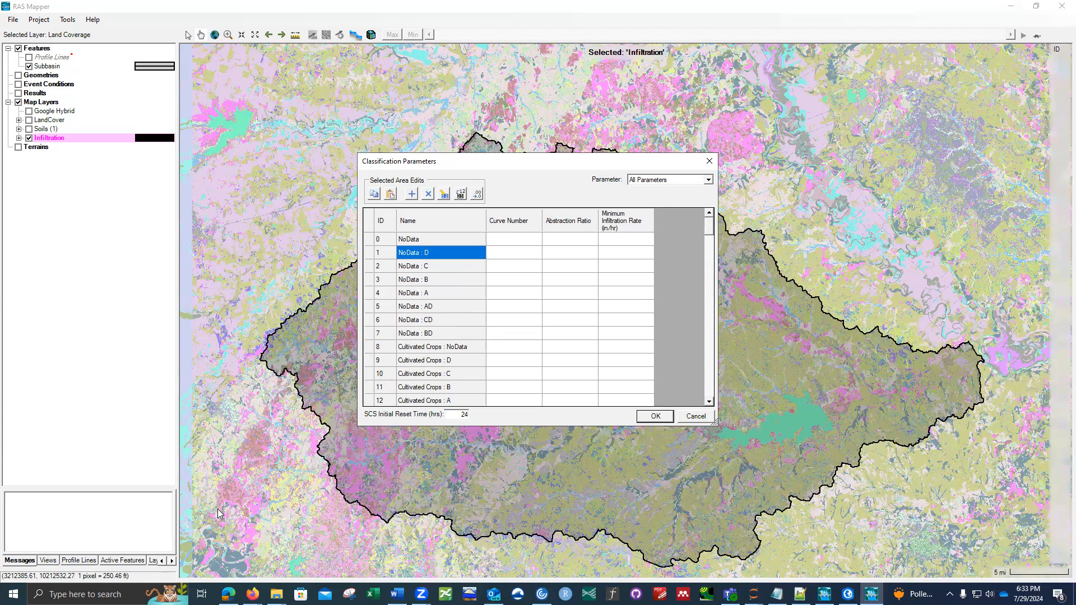
Step: Switch to File Explorer and open ManningN_and_CN_lookup.xlsx from the East_Yegua_Creek folder in Excel
left_click(277, 594)
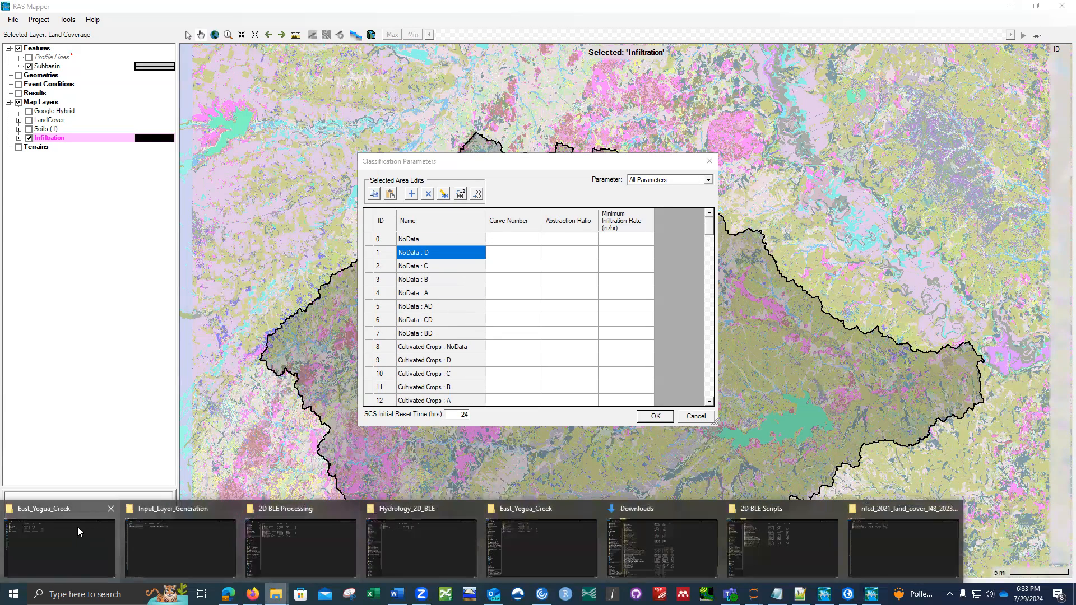
left_click(56, 529)
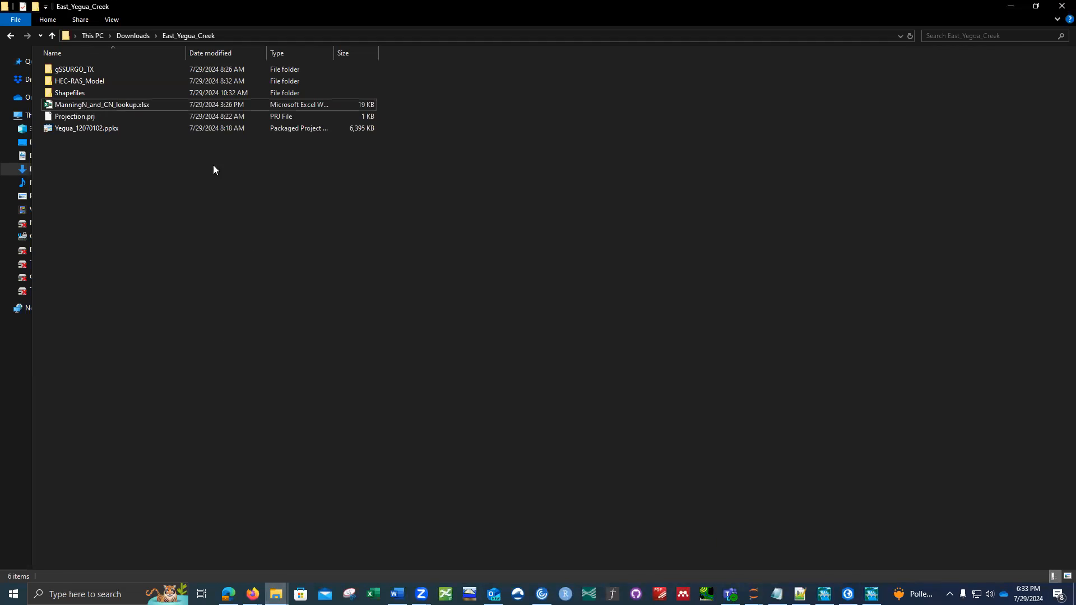
left_click(112, 106)
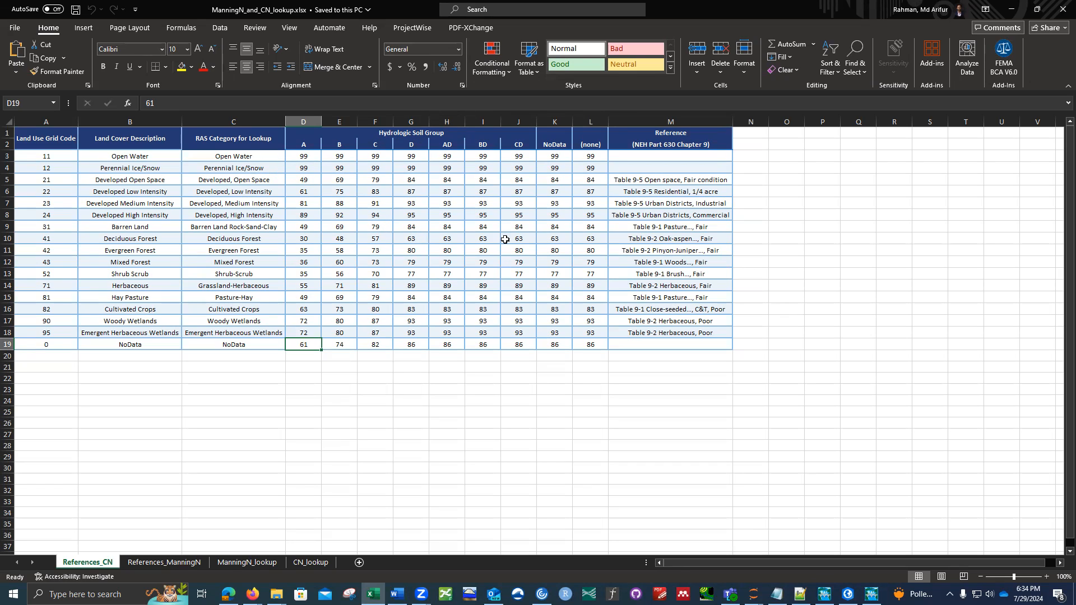
Step: Examine the References_CN sheet's curve numbers by soil group for the open water, developed open space and NoData categories
left_click(236, 156)
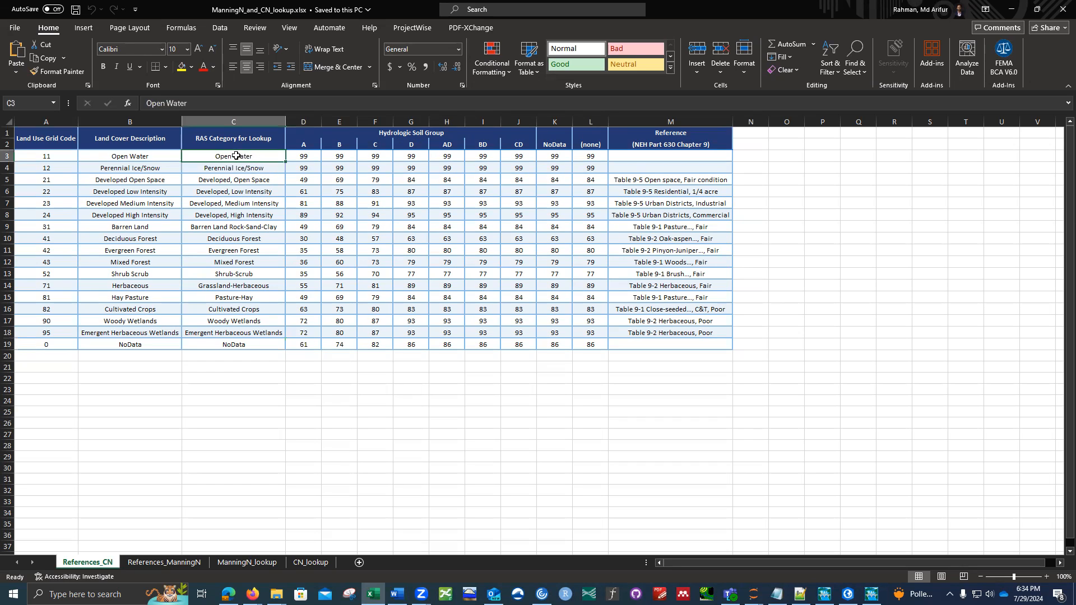
left_click(297, 157)
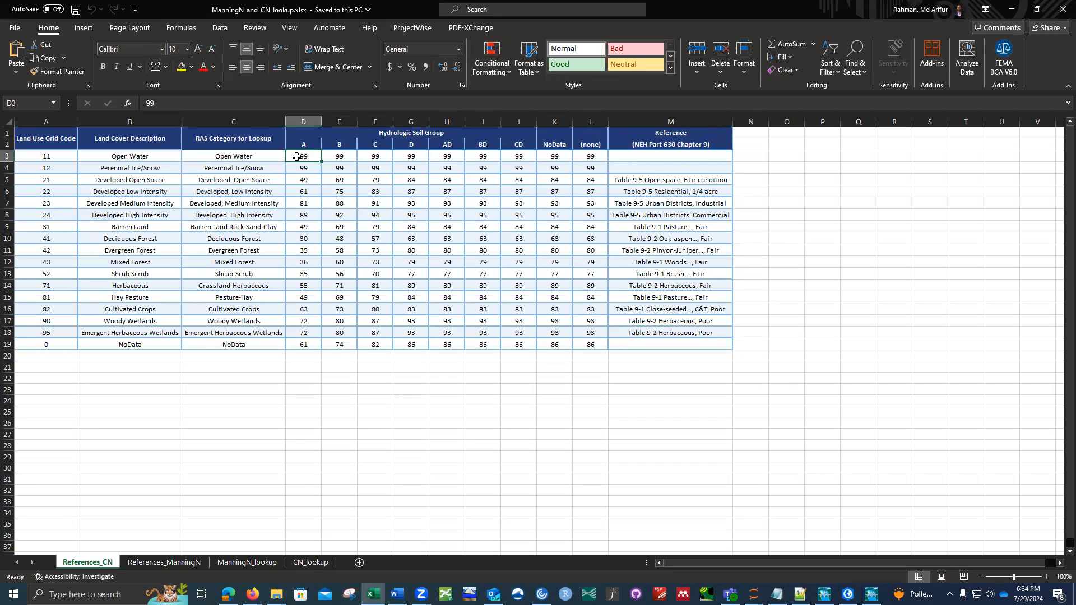
left_click(248, 180)
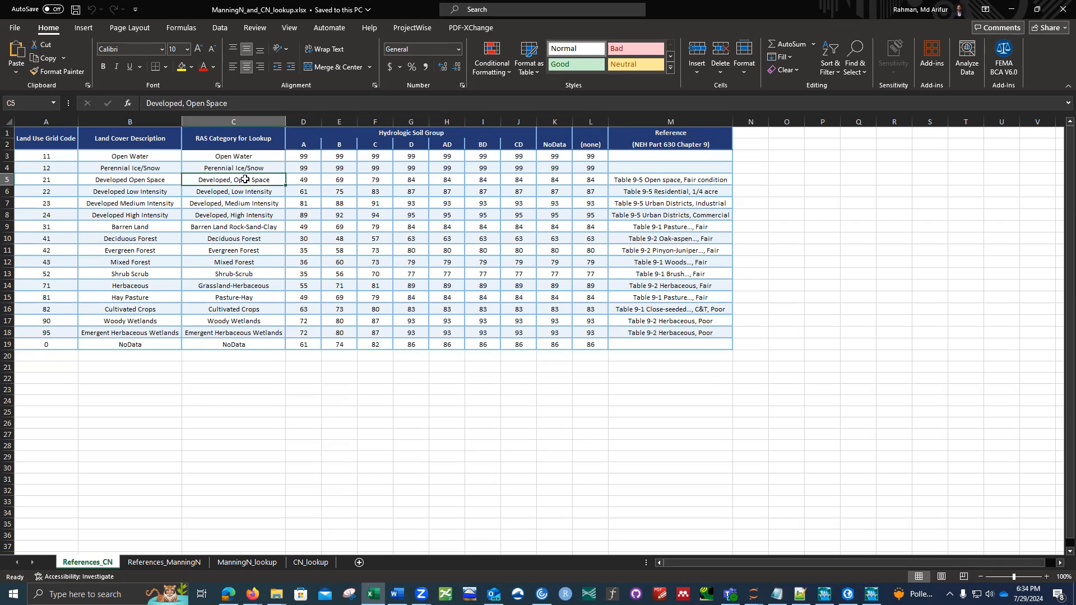
left_click(411, 179)
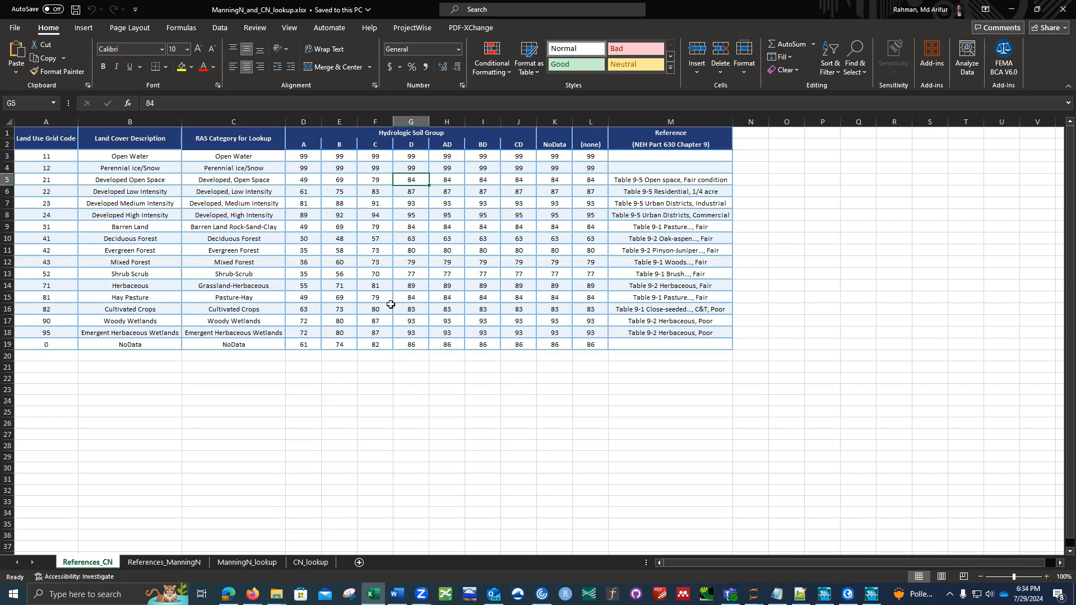
left_click(237, 346)
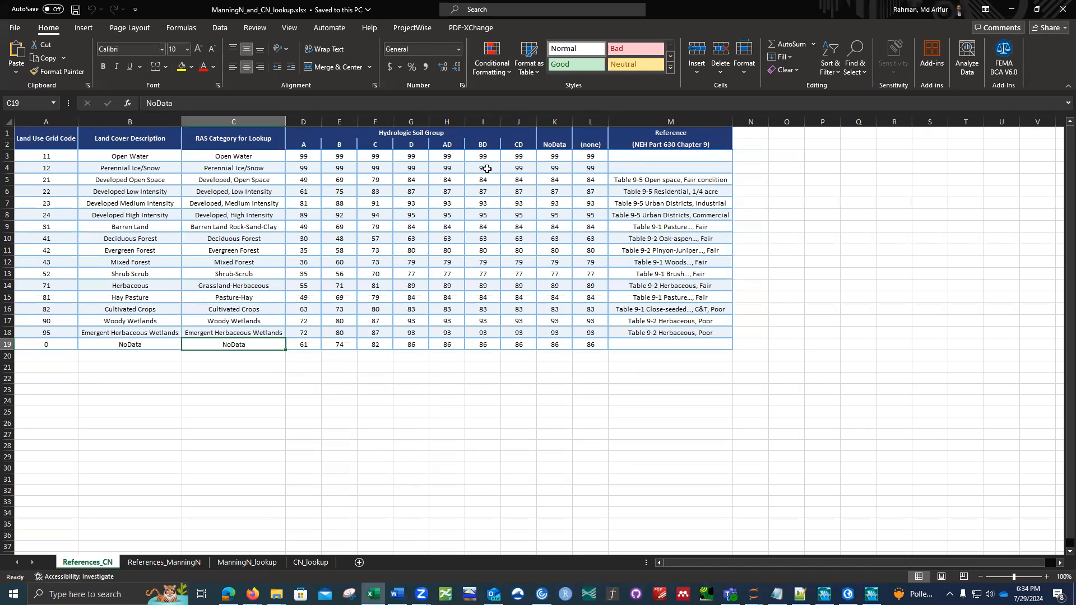
left_click(481, 345)
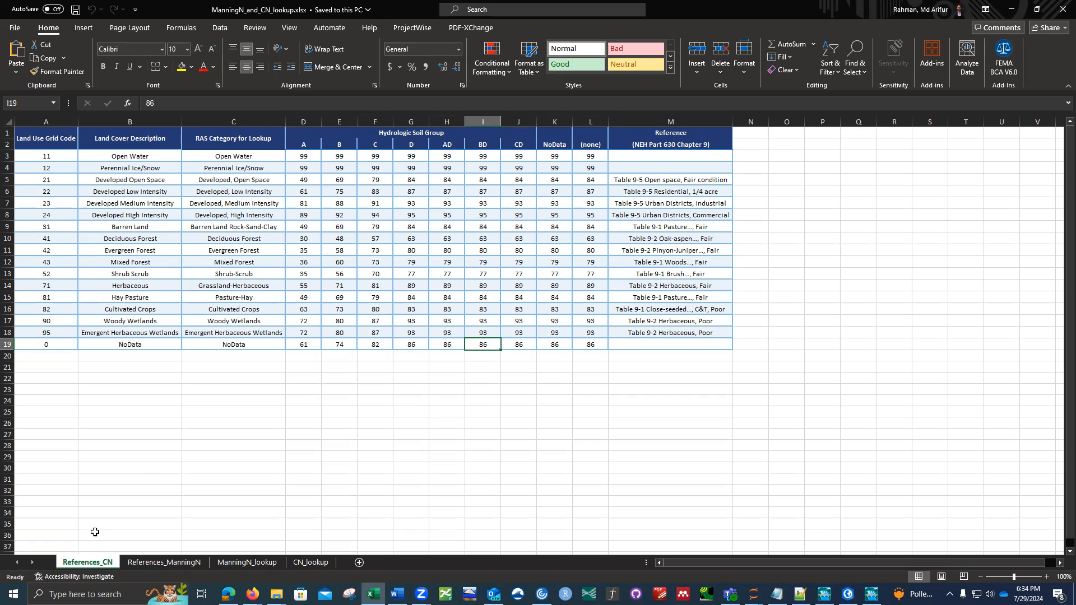
Step: Examine the within-channel Manning's n values and their sources on the References_ManningN sheet
left_click(144, 563)
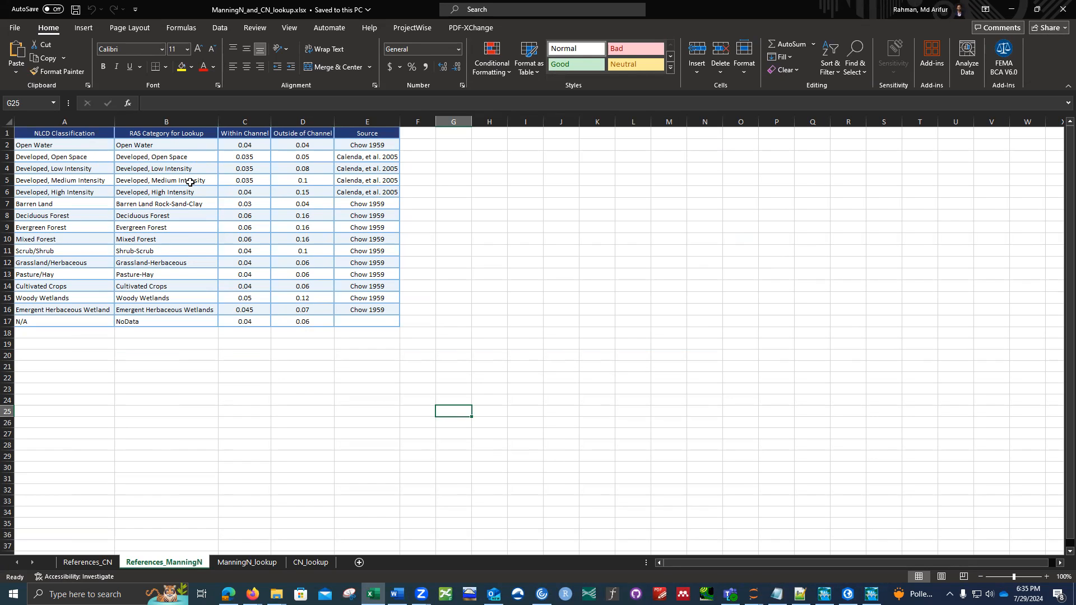
left_click(244, 145)
left_click_drag(244, 162, 244, 334)
left_click(377, 147)
left_click_drag(377, 147, 373, 192)
left_click(486, 260)
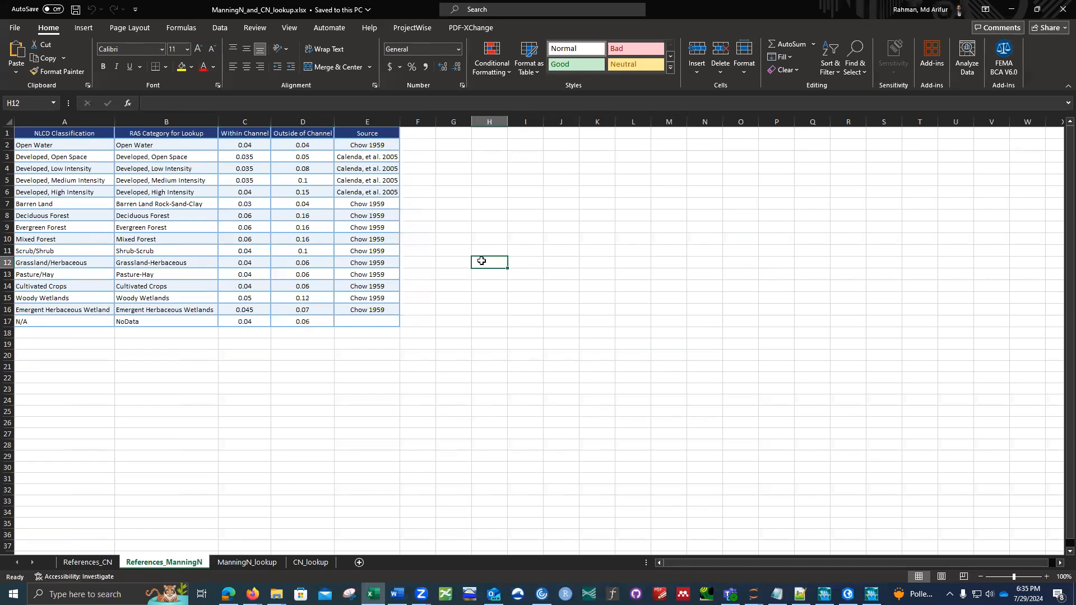
left_click(242, 144)
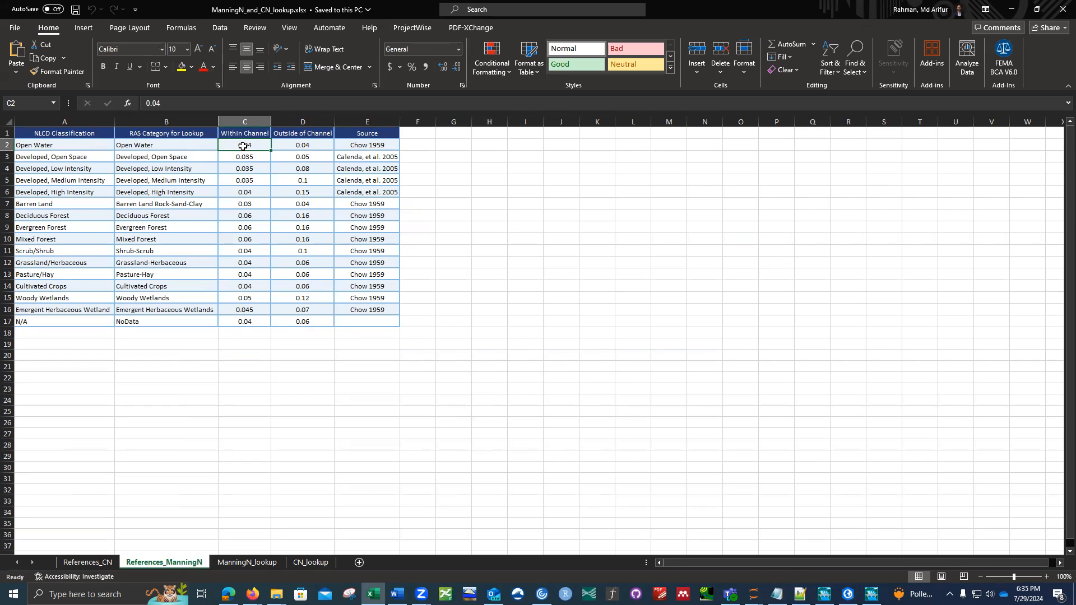
left_click(233, 159)
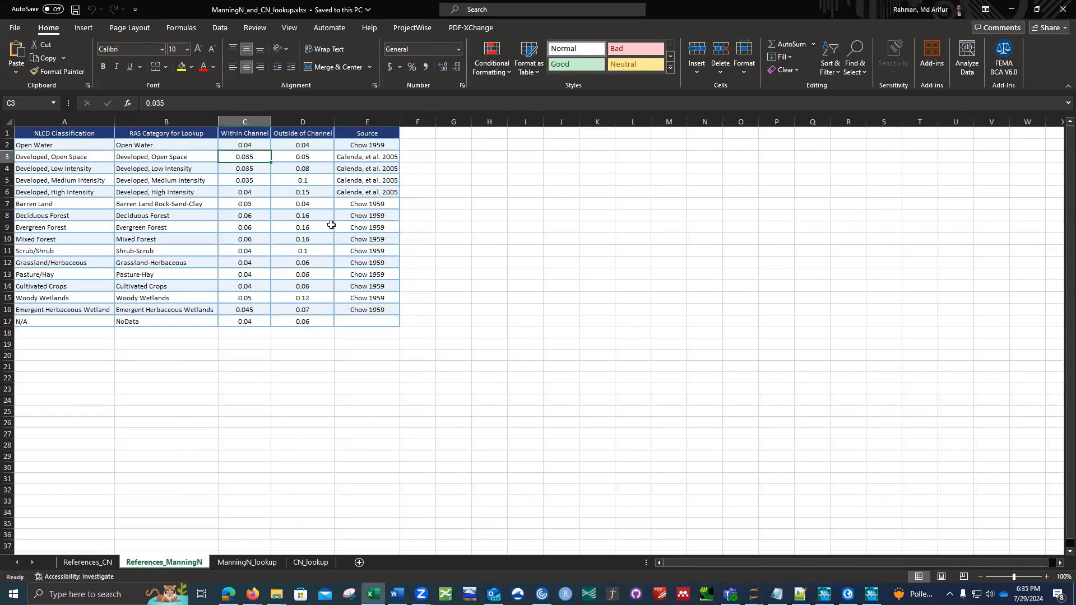
Step: Examine the outside-of-channel Manning's n values for all land cover classes, including NoData, on the References_ManningN sheet
left_click_drag(303, 145, 291, 312)
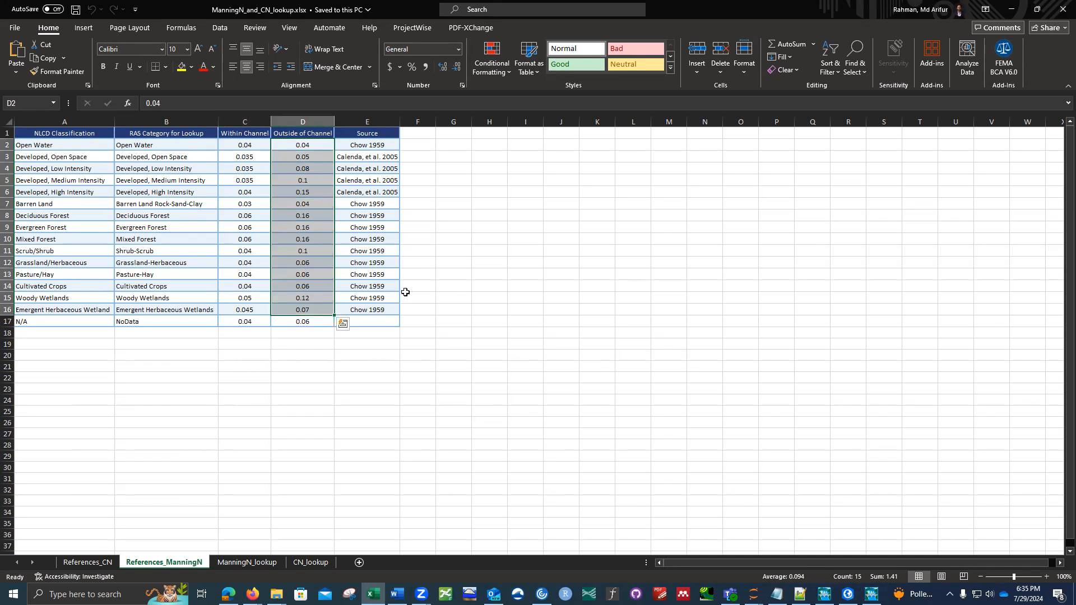
left_click(291, 163)
left_click_drag(300, 146, 289, 318)
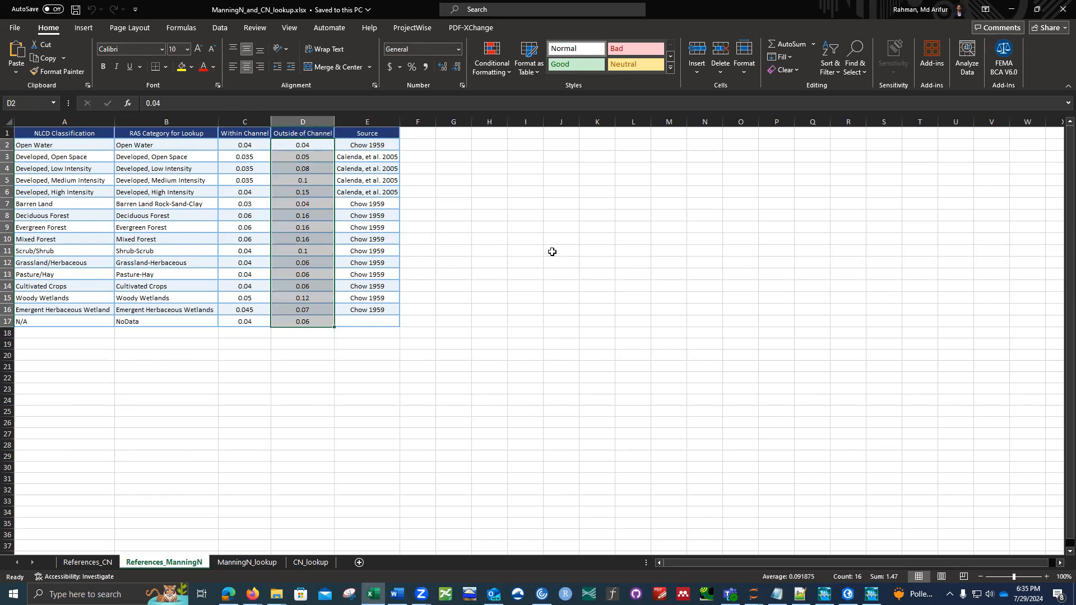
left_click(566, 299)
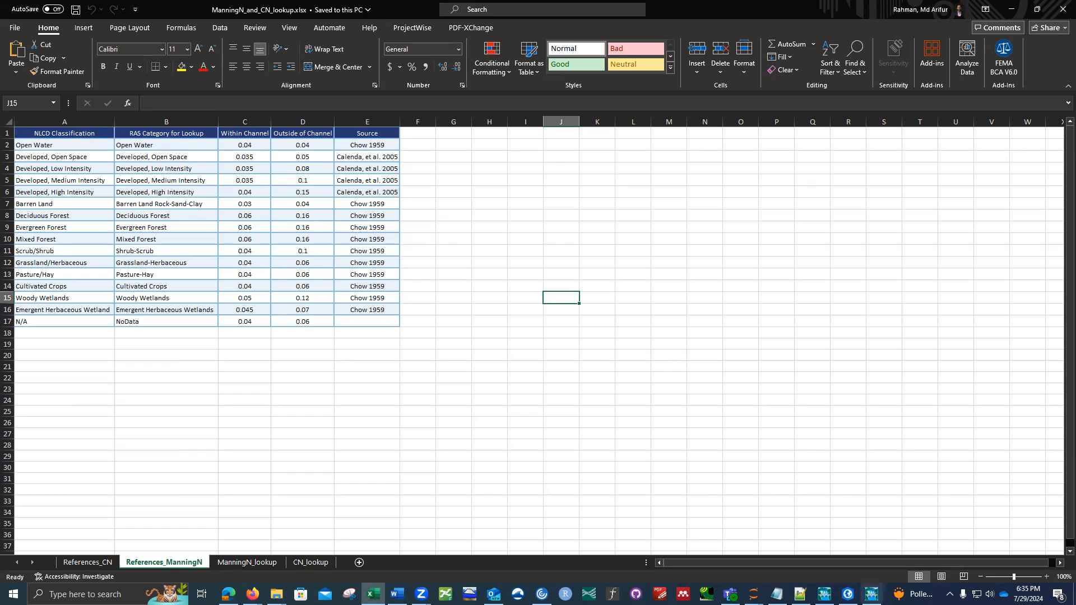
Step: Switch to RAS Mapper, check the Curve Number column of the infiltration classification parameters, and close the table
left_click(872, 594)
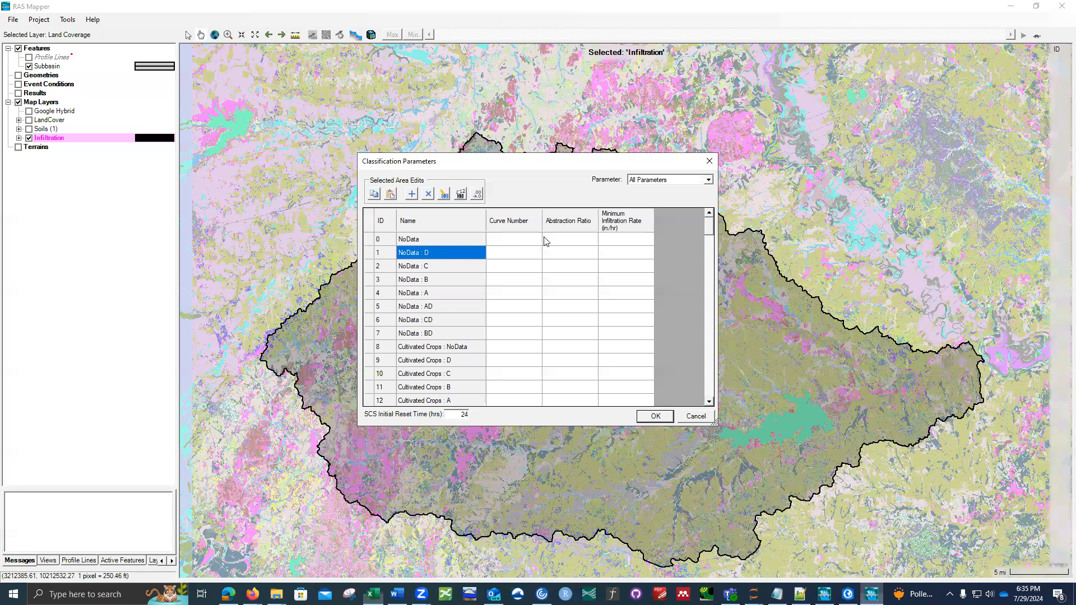
left_click(513, 239)
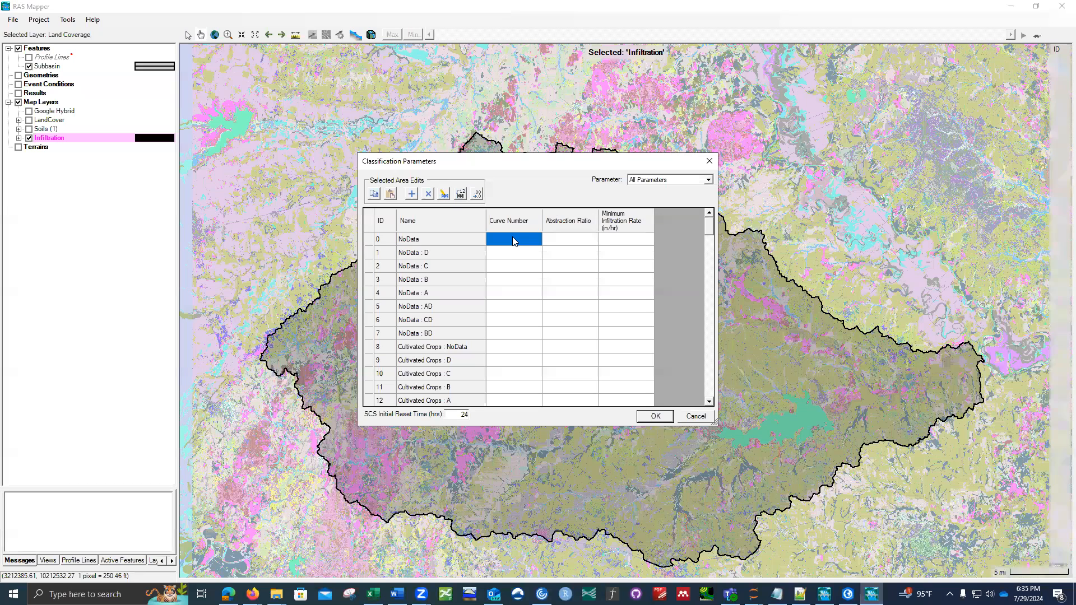
left_click(709, 165)
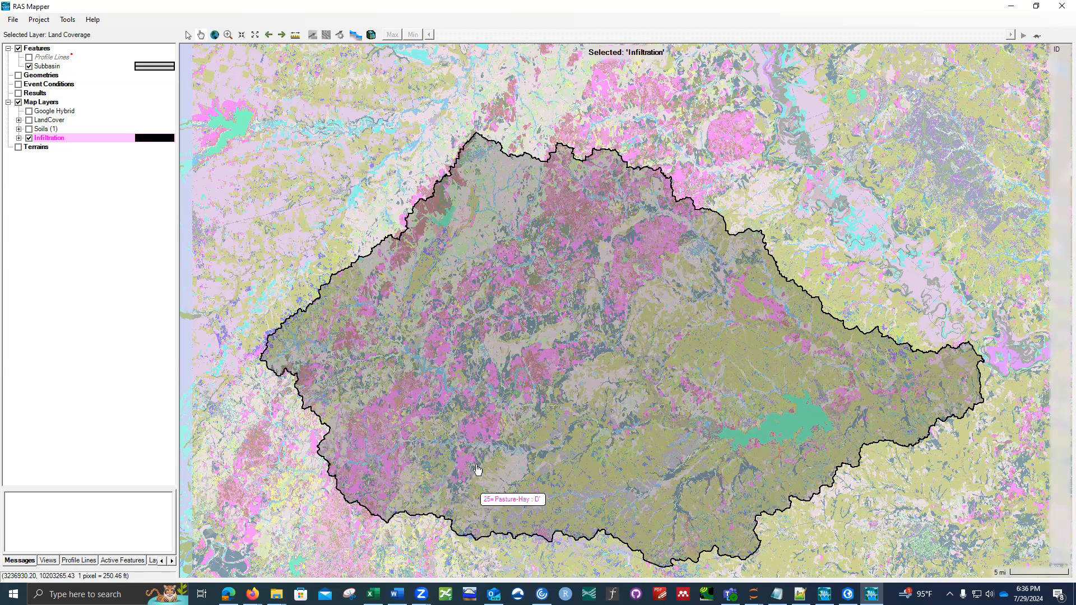
Step: Switch back to the Excel workbook and examine the ManningN_lookup sheet and the land cover and soil group names on CN_lookup
mouse_move(373, 594)
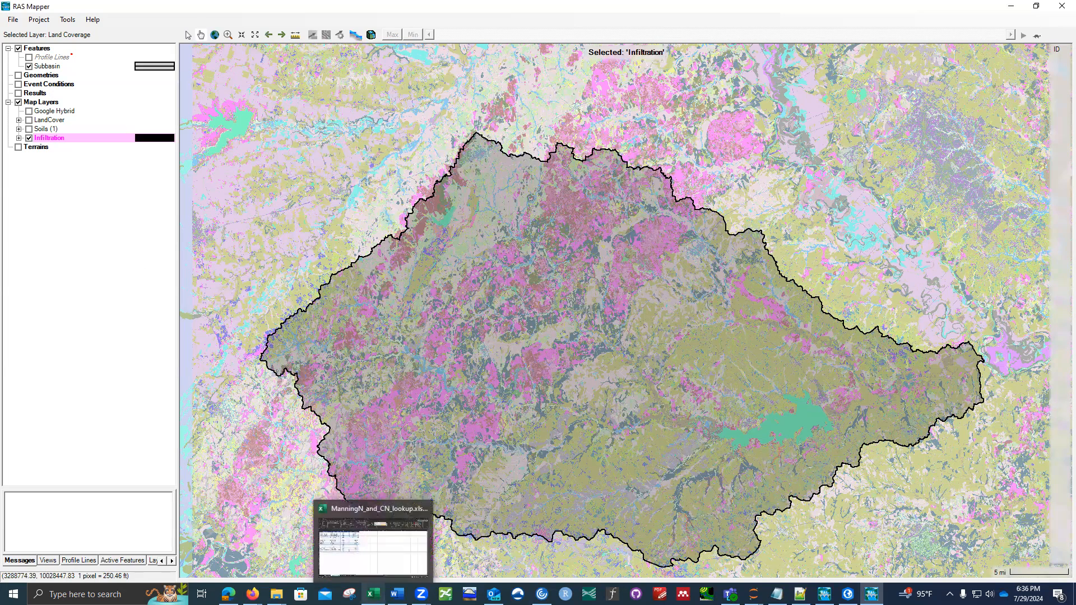
left_click(373, 541)
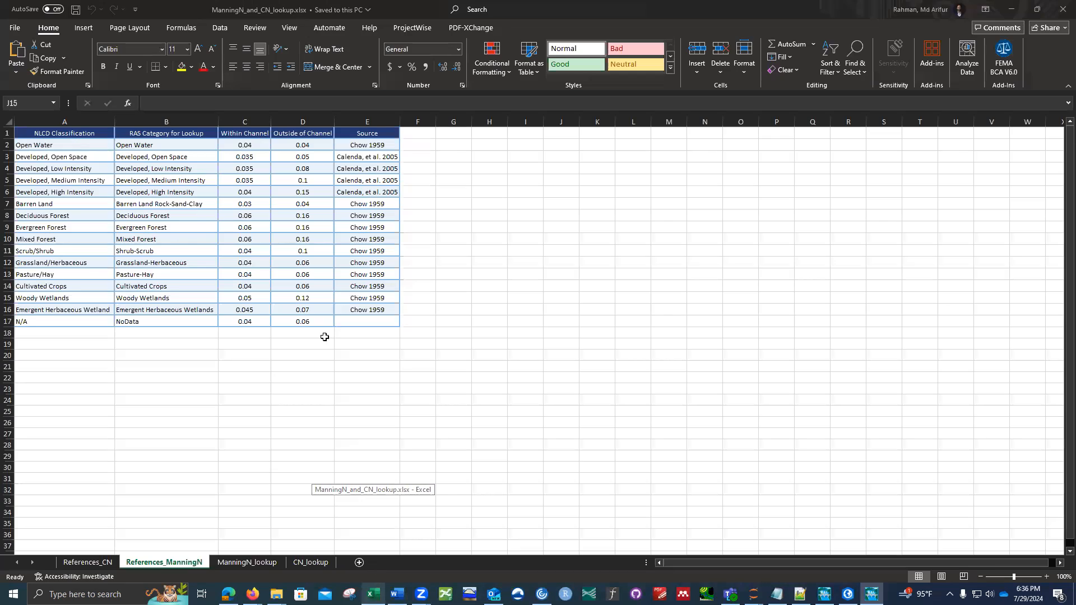
left_click(234, 563)
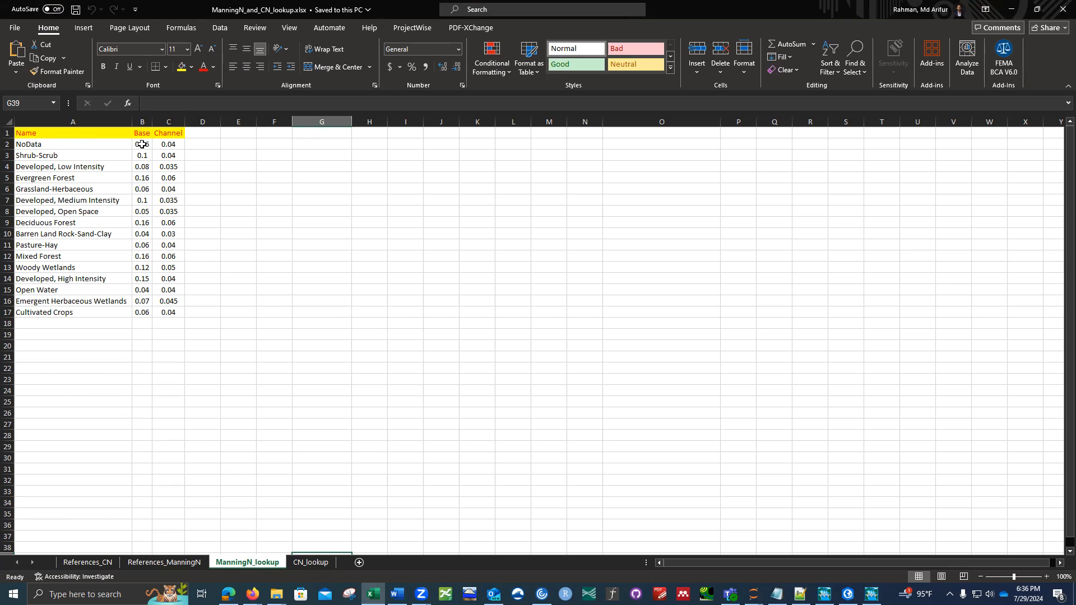
left_click(305, 563)
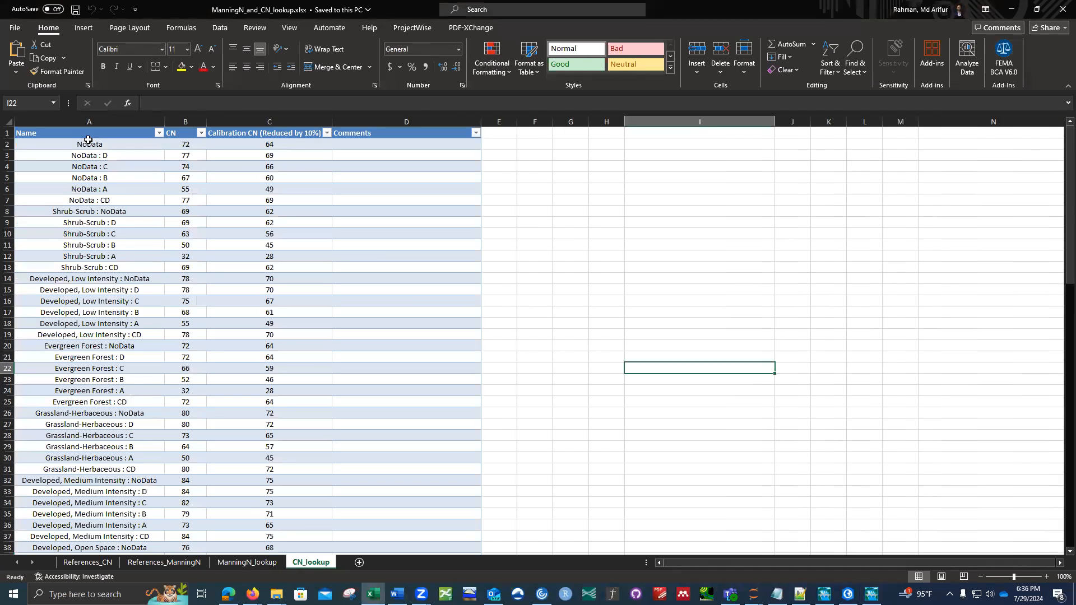
left_click_drag(83, 142, 115, 307)
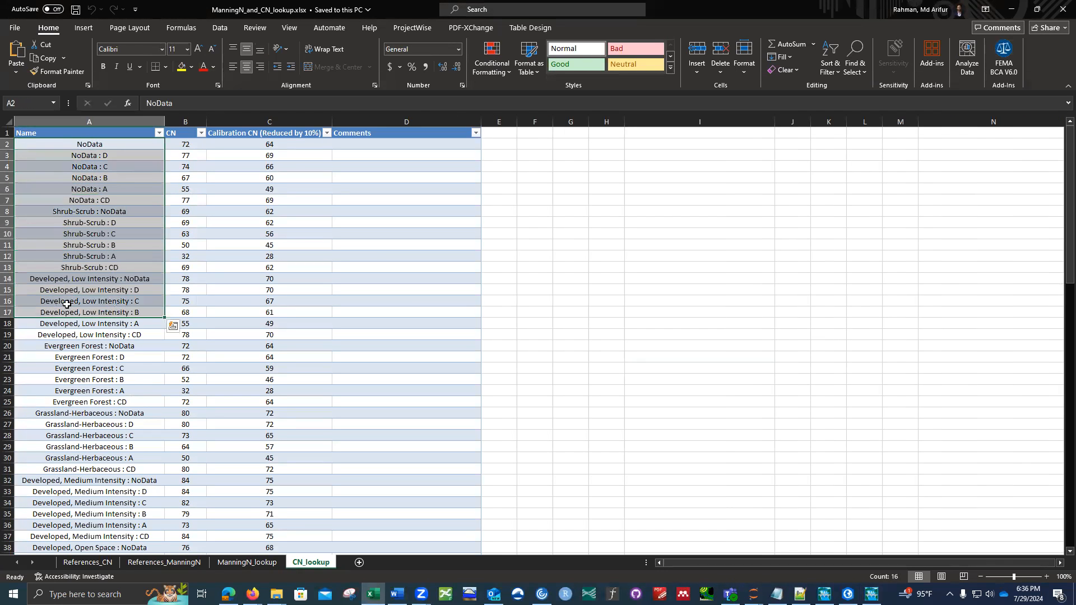
scroll(67, 305, "down", 10)
scroll(67, 305, "up", 10)
left_click(124, 151)
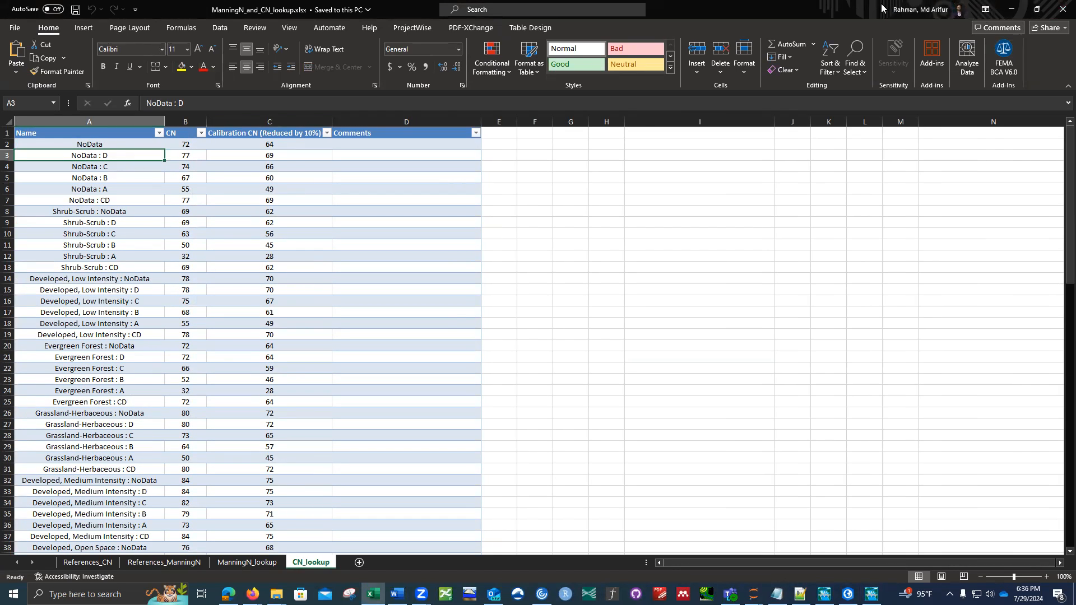
Step: Show the infiltration Classification Parameters table beside the workbook and compare its full list of names with the CN_lookup list
left_click_drag(887, 17, 974, 150)
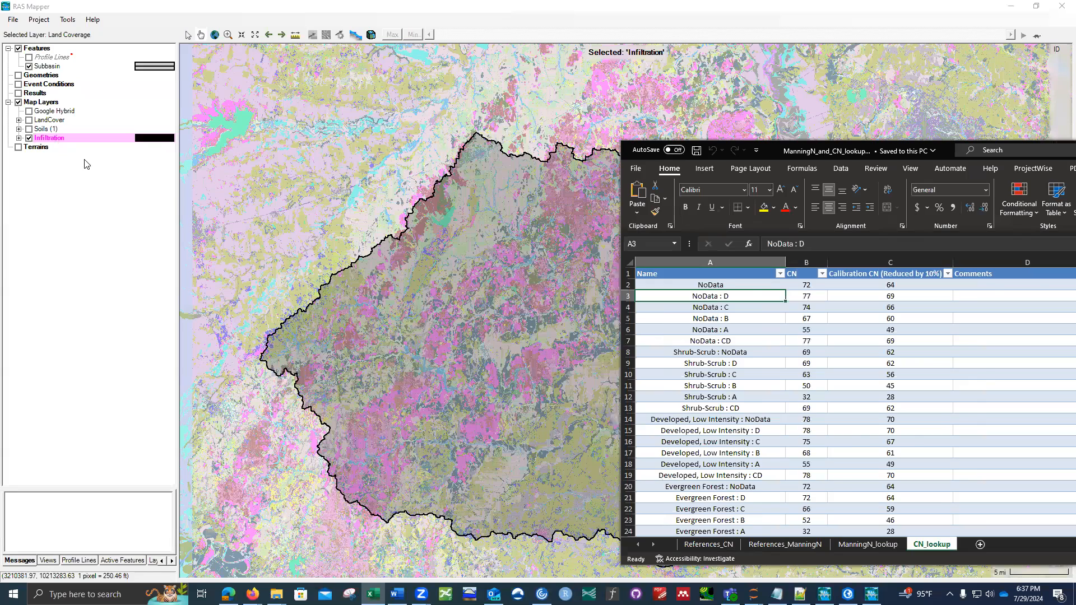
left_click(87, 164)
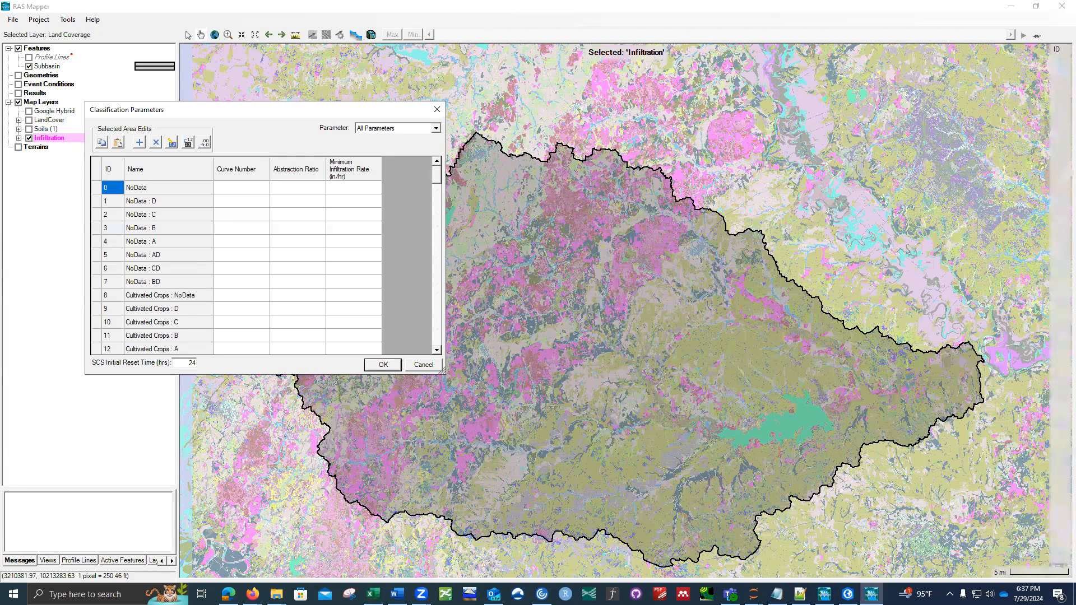
key("alt+Tab")
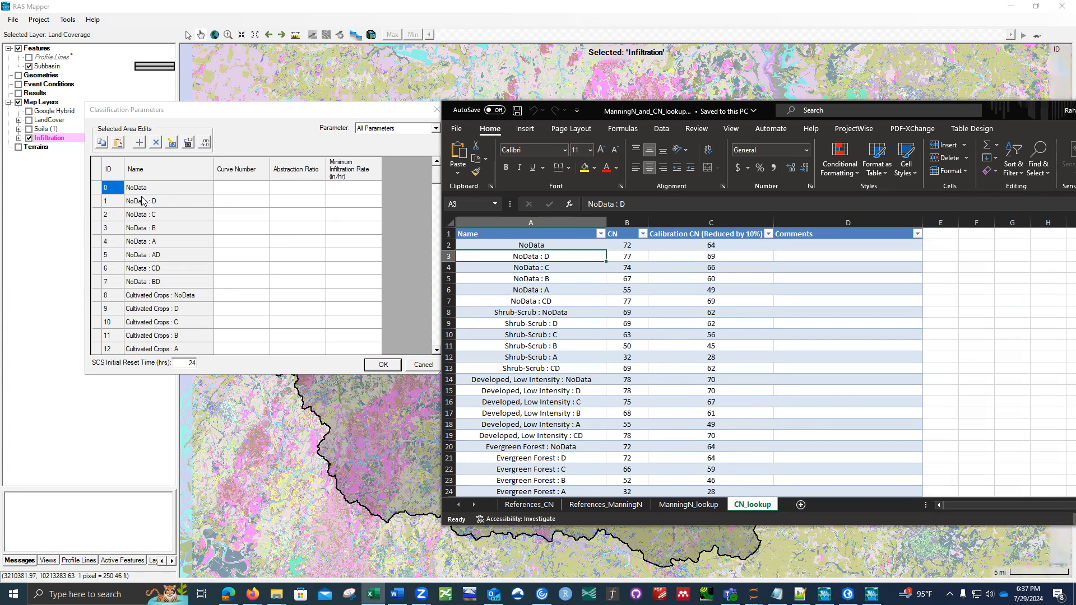
scroll(556, 278, "down", 4)
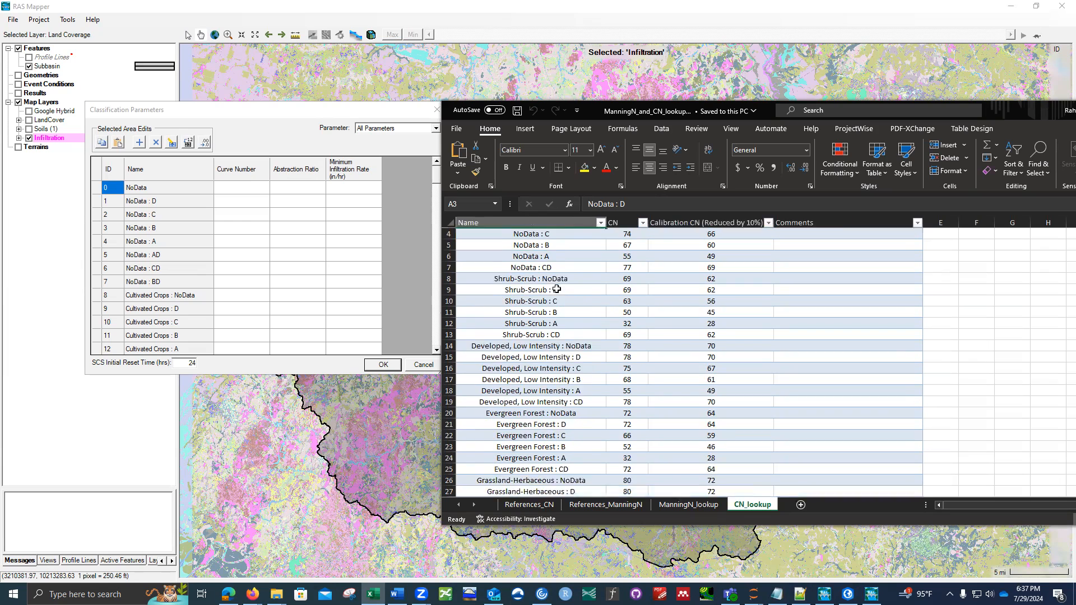
scroll(553, 323, "down", 4)
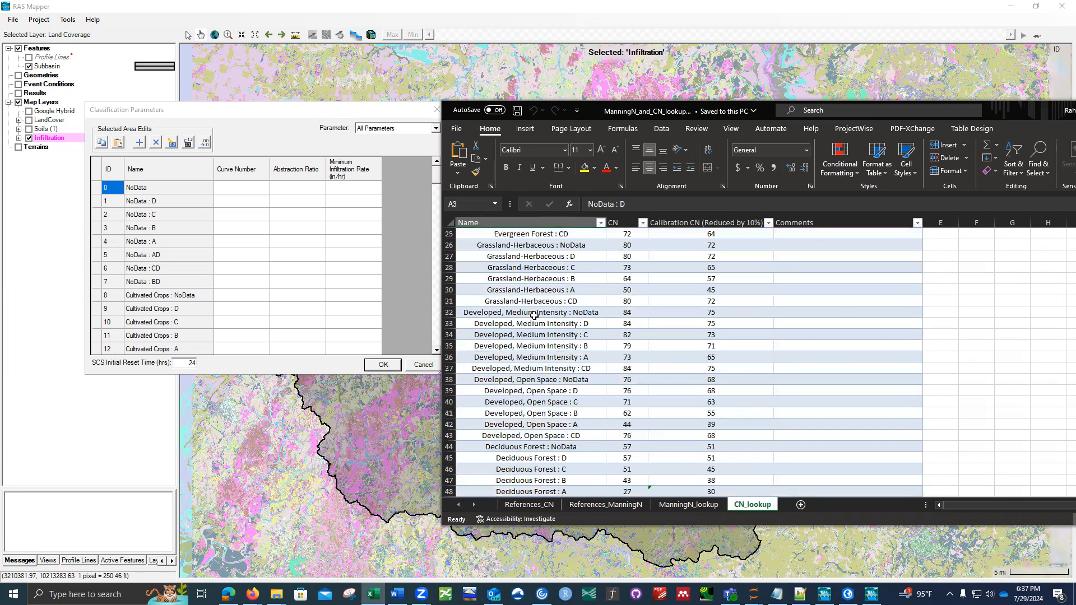
scroll(155, 268, "down", 2)
scroll(154, 268, "down", 15)
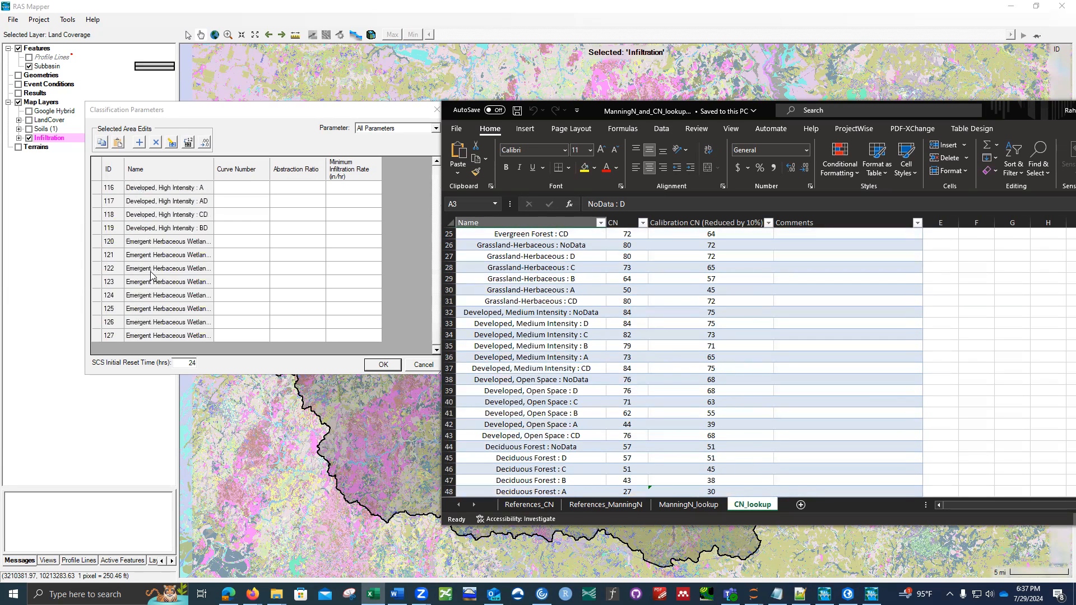
scroll(577, 387, "down", 20)
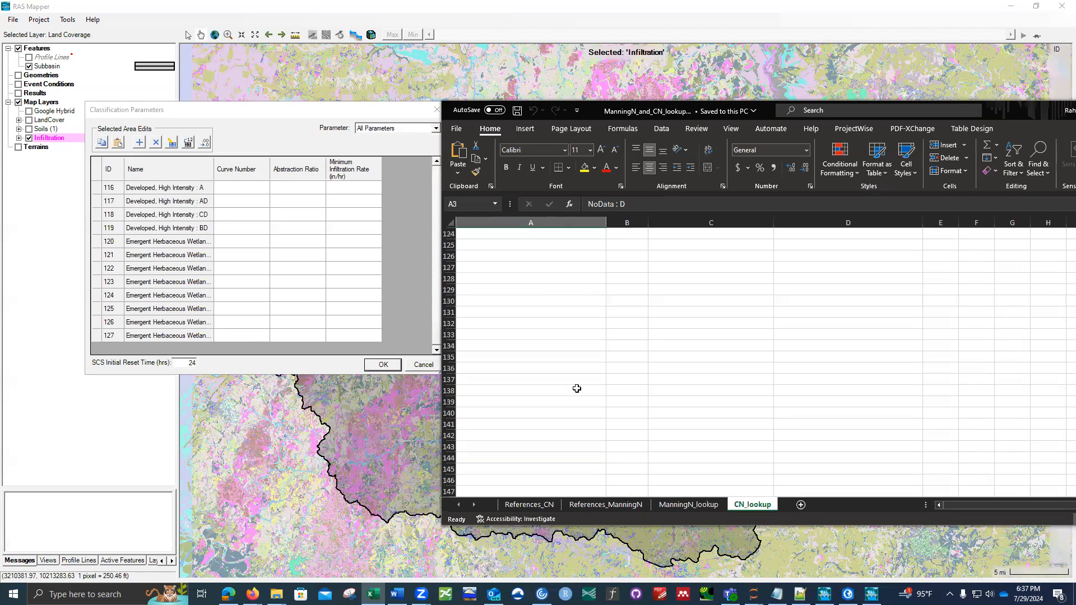
scroll(576, 387, "up", 5)
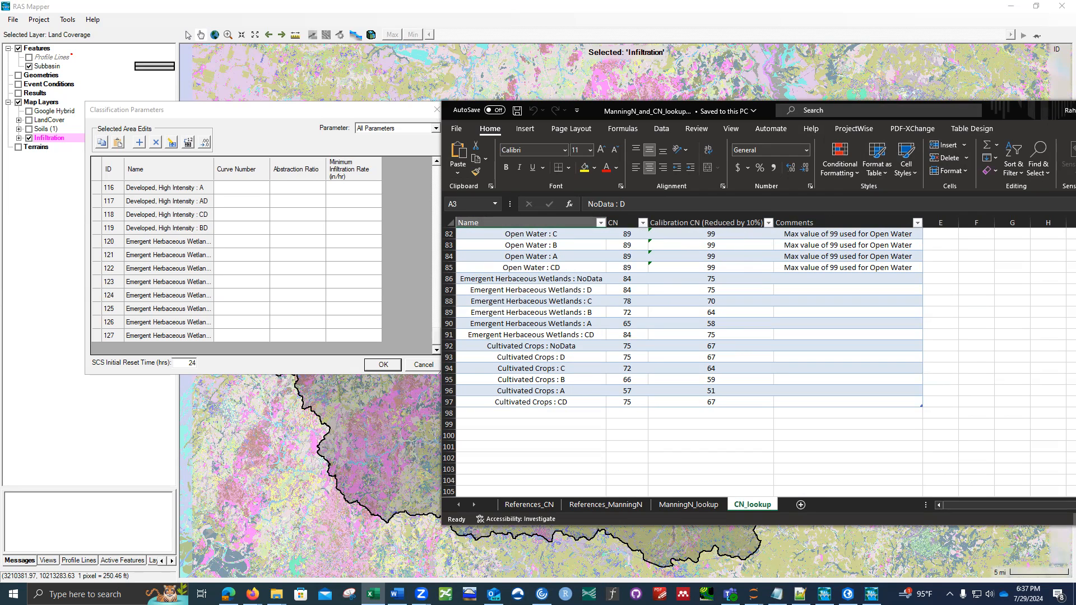
Step: Copy all the names from the RAS Mapper infiltration classification table into the CN_lookup sheet's Name column, starting at A2
left_click(1075, 110)
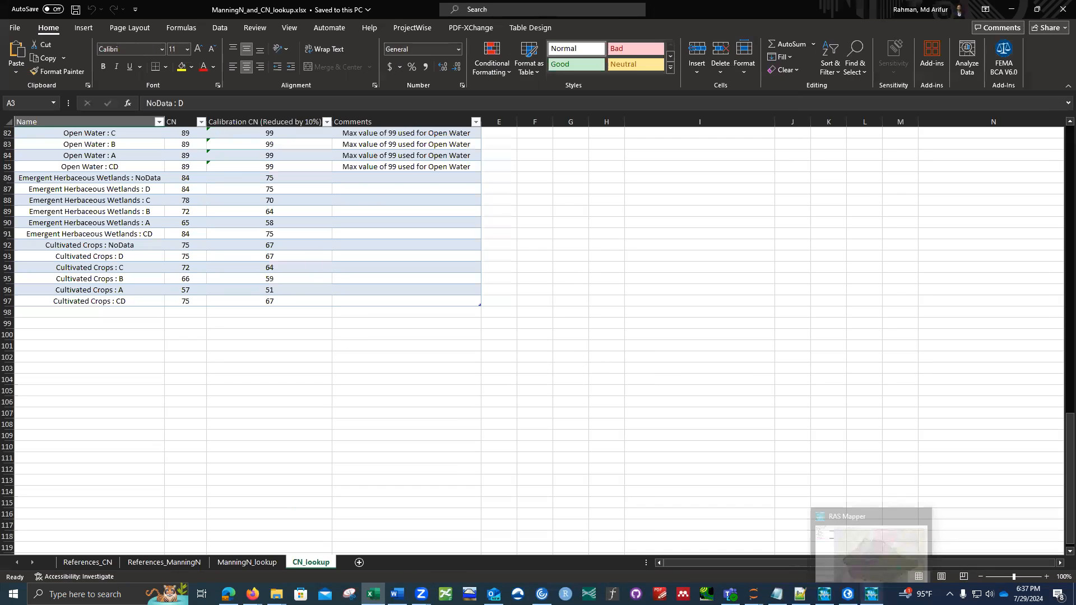
left_click(872, 594)
scroll(178, 234, "up", 20)
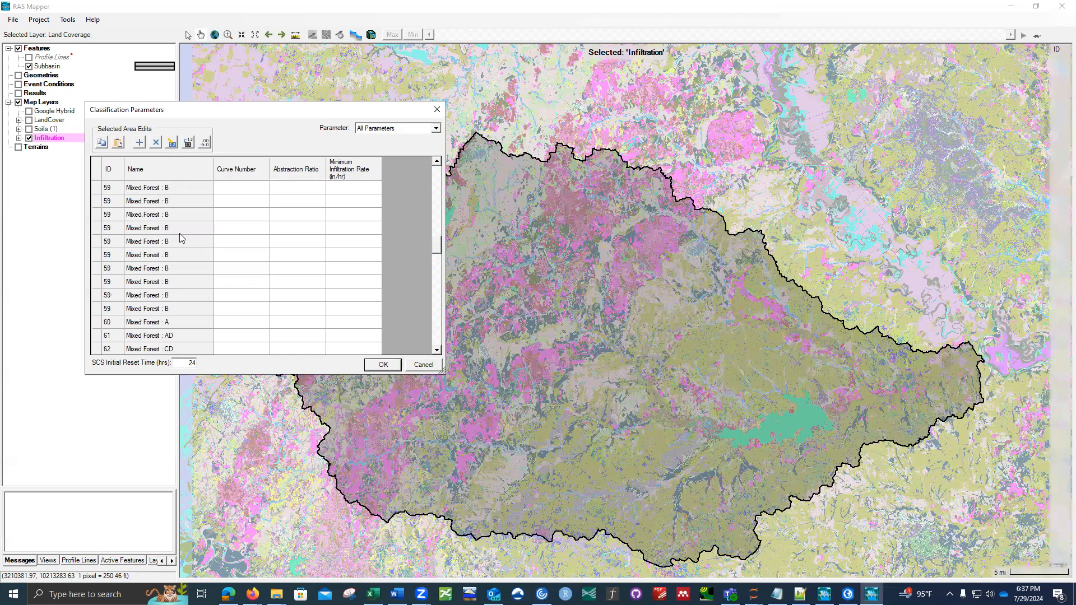
left_click_drag(151, 191, 163, 254)
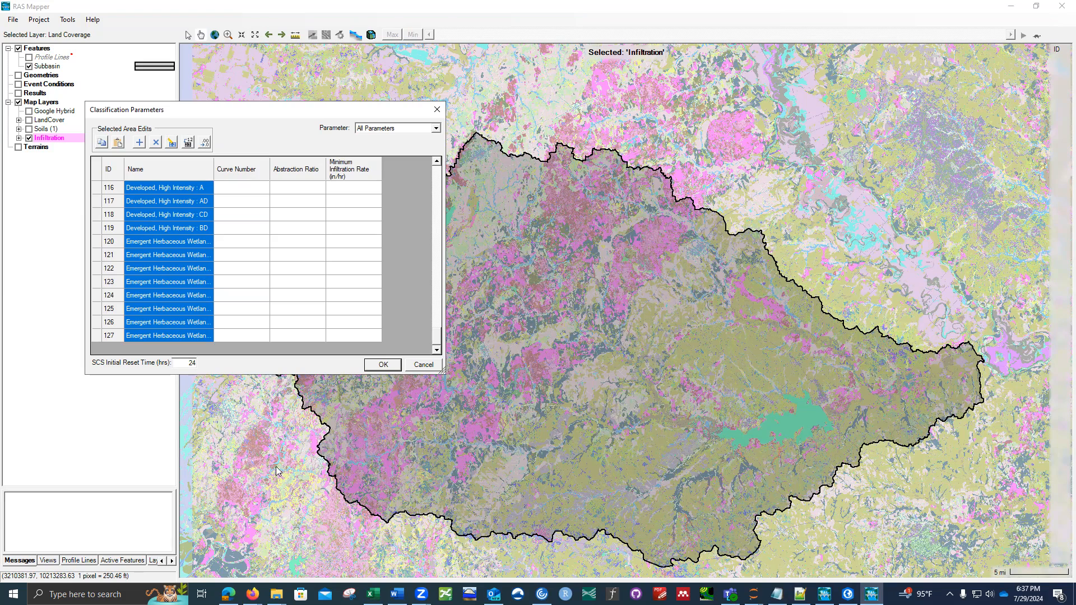
left_click(373, 594)
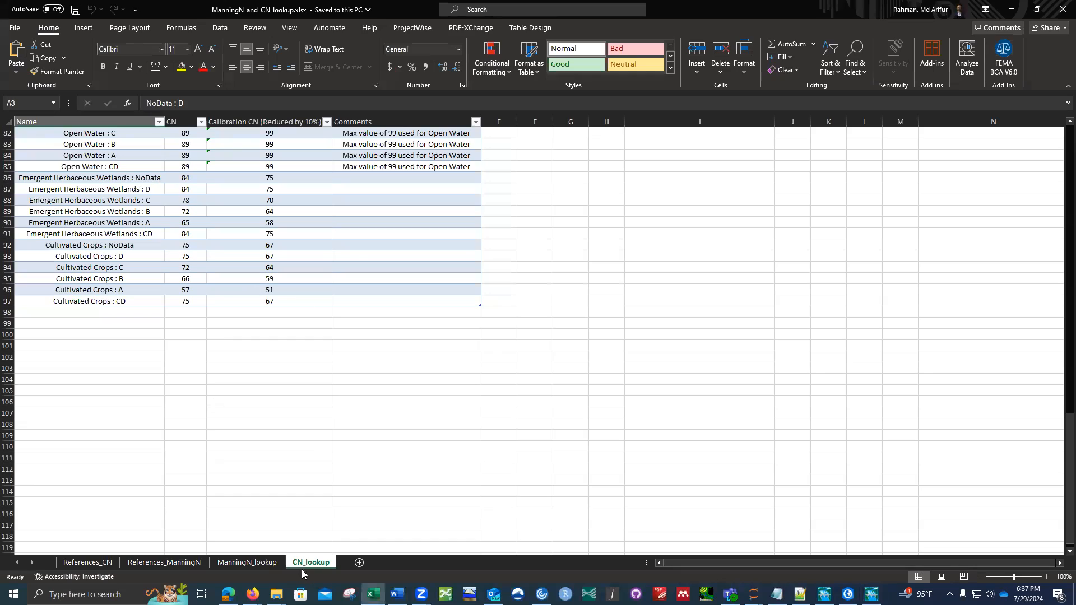
scroll(196, 404, "up", 20)
left_click(73, 144)
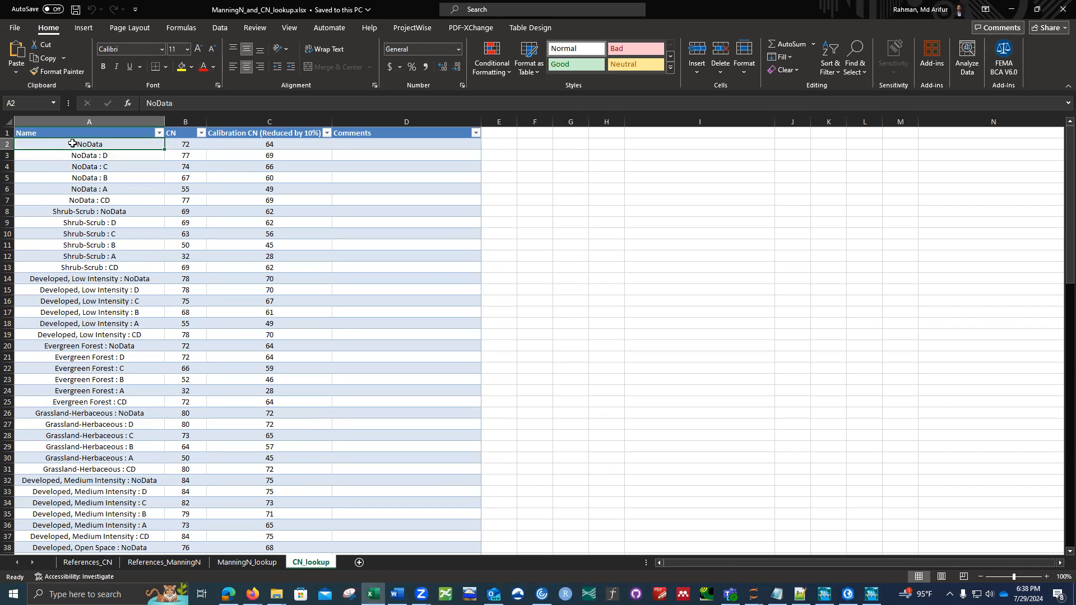
key("ctrl+space")
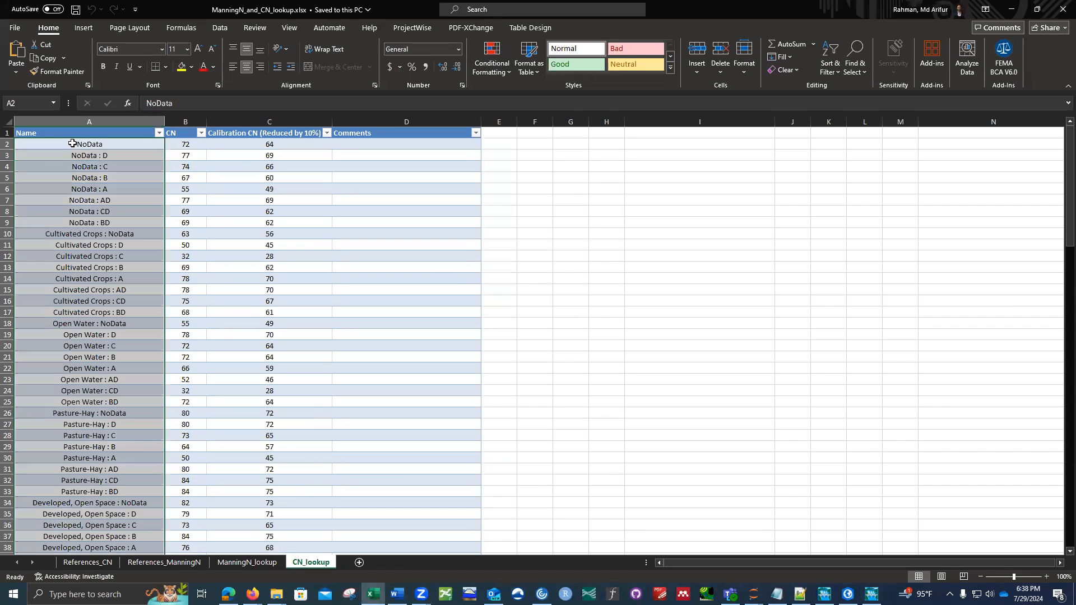
Step: Examine the whole CN_lookup table for how the pasted names line up with the CN, calibration CN and comment columns
scroll(95, 280, "down", 16)
scroll(108, 323, "down", 19)
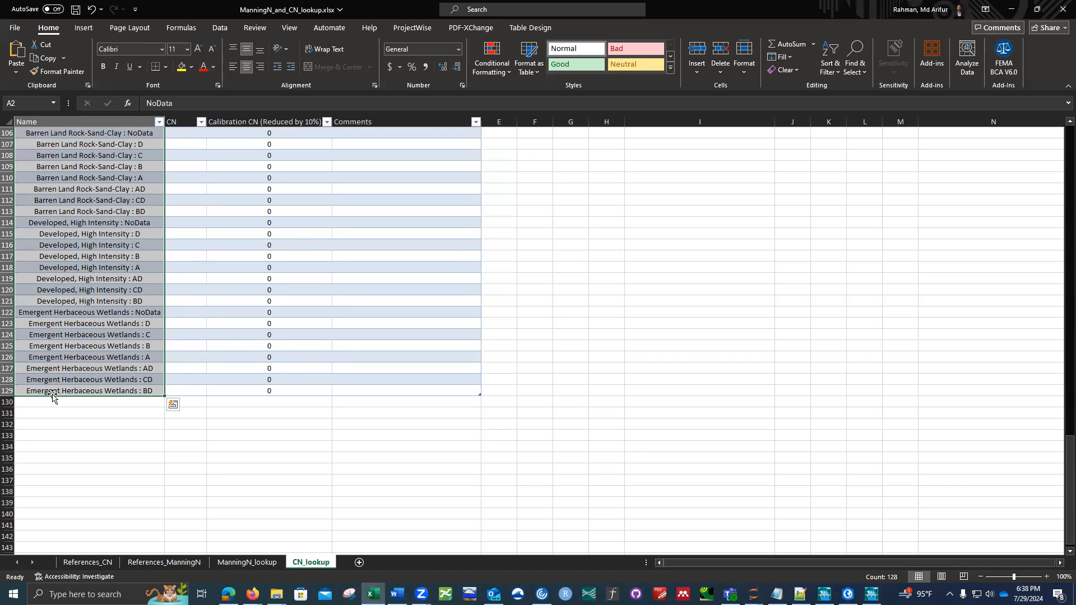
scroll(56, 392, "up", 20)
scroll(74, 379, "down", 14)
scroll(74, 380, "down", 20)
scroll(75, 379, "up", 5)
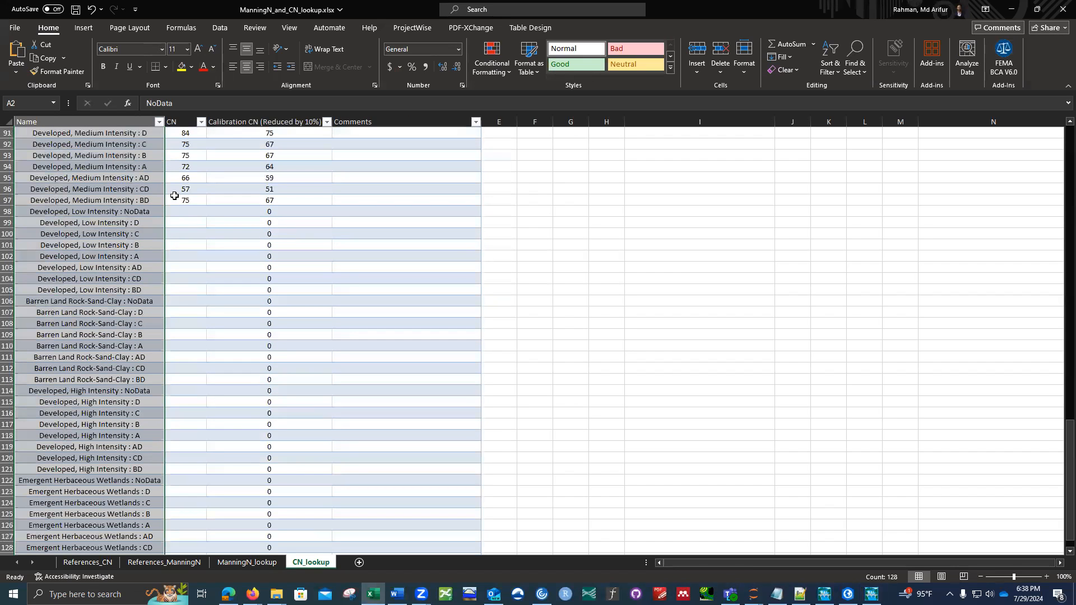
scroll(189, 219, "down", 7)
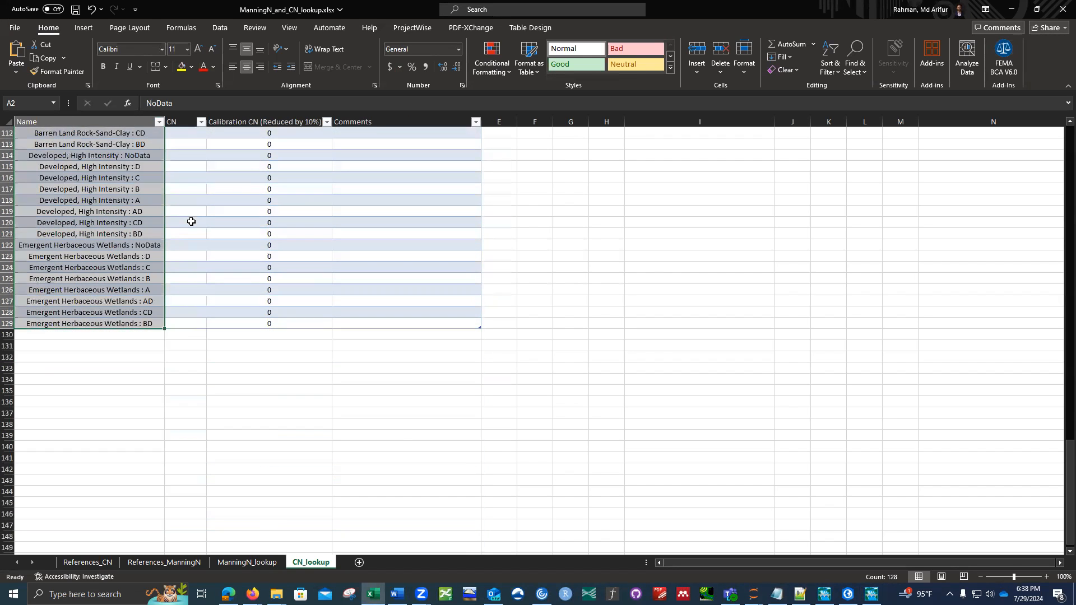
scroll(211, 250, "up", 20)
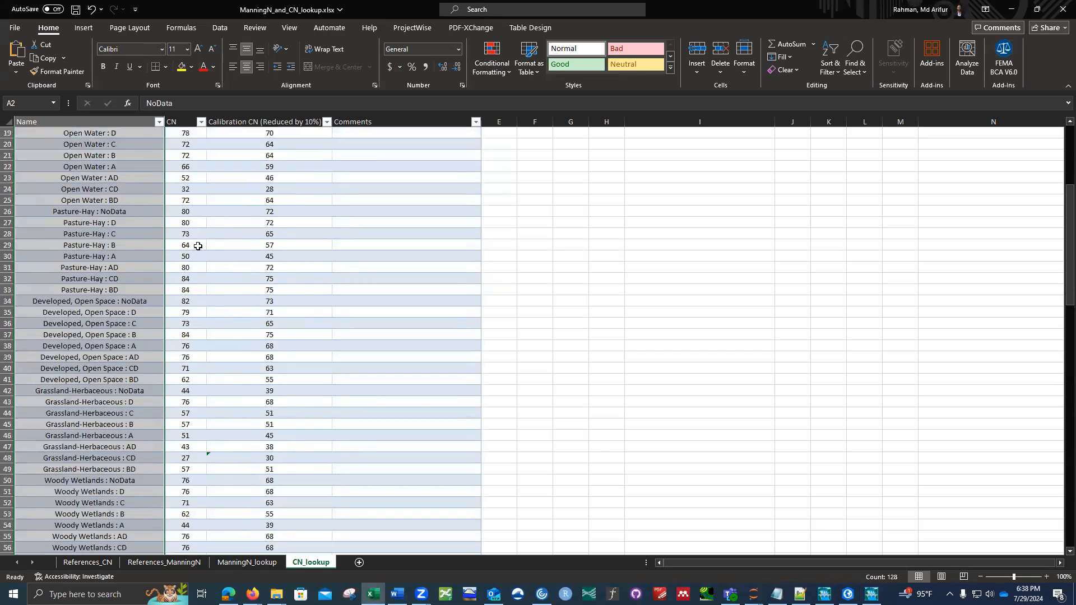
scroll(189, 323, "down", 20)
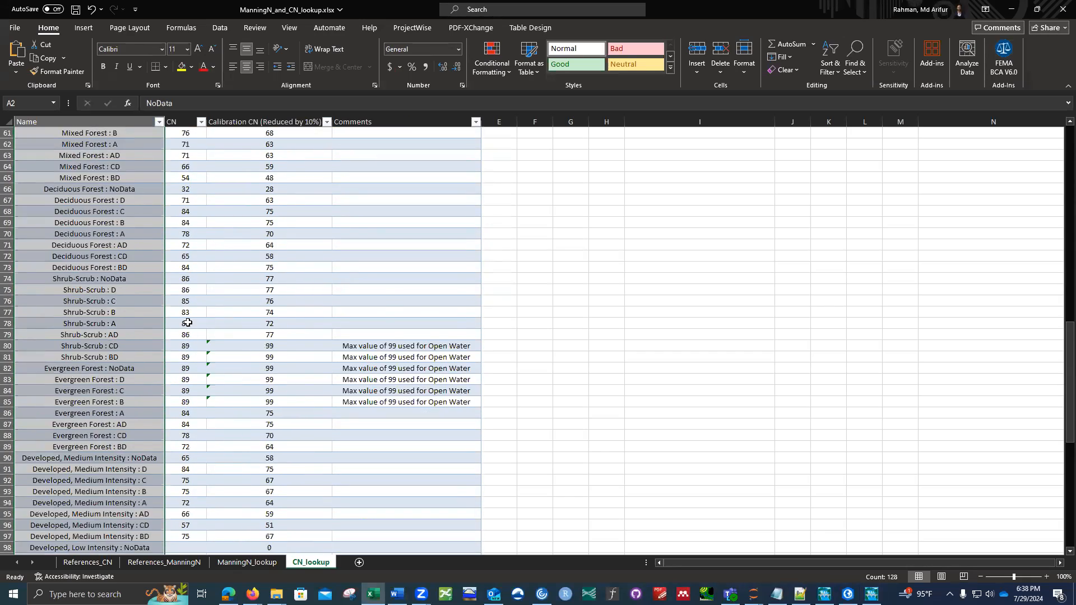
scroll(188, 323, "up", 12)
scroll(189, 323, "up", 8)
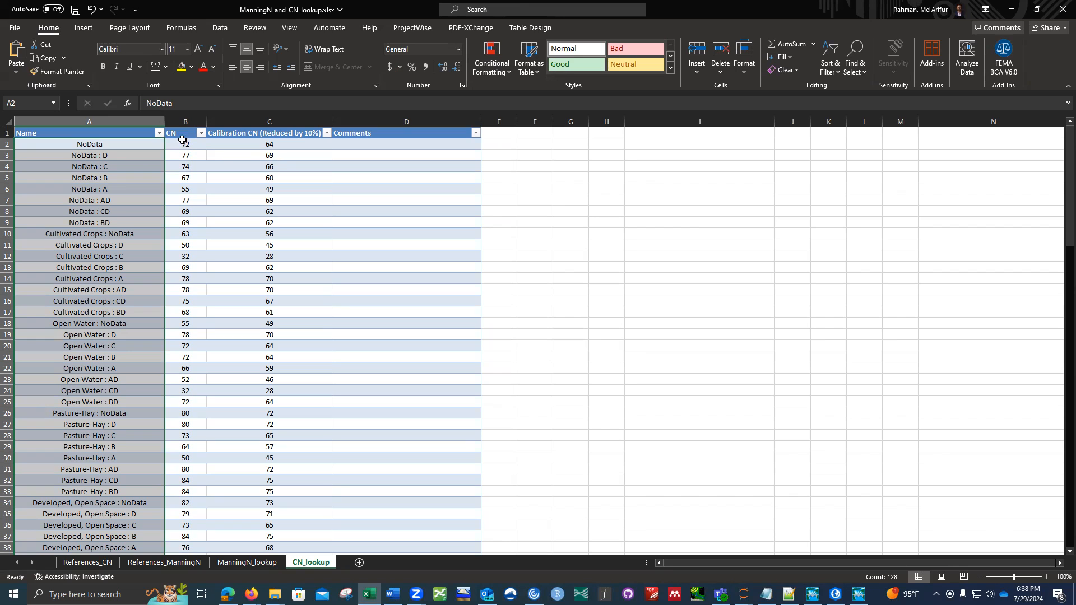
Step: Review the References_CN and ManningN_lookup sheets, return to CN_lookup and save the workbook
left_click(87, 562)
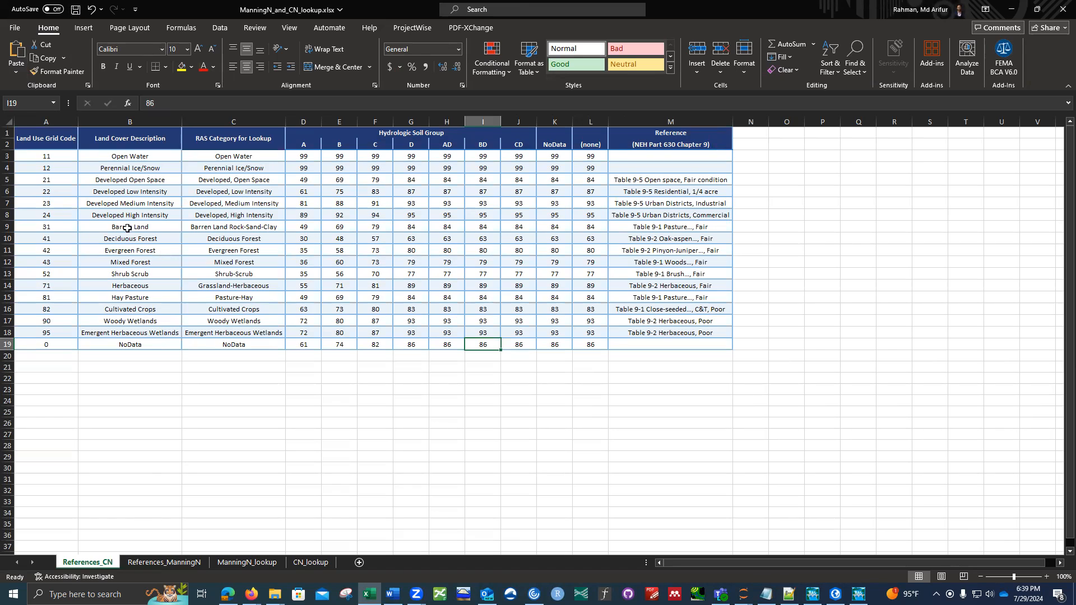
left_click(247, 562)
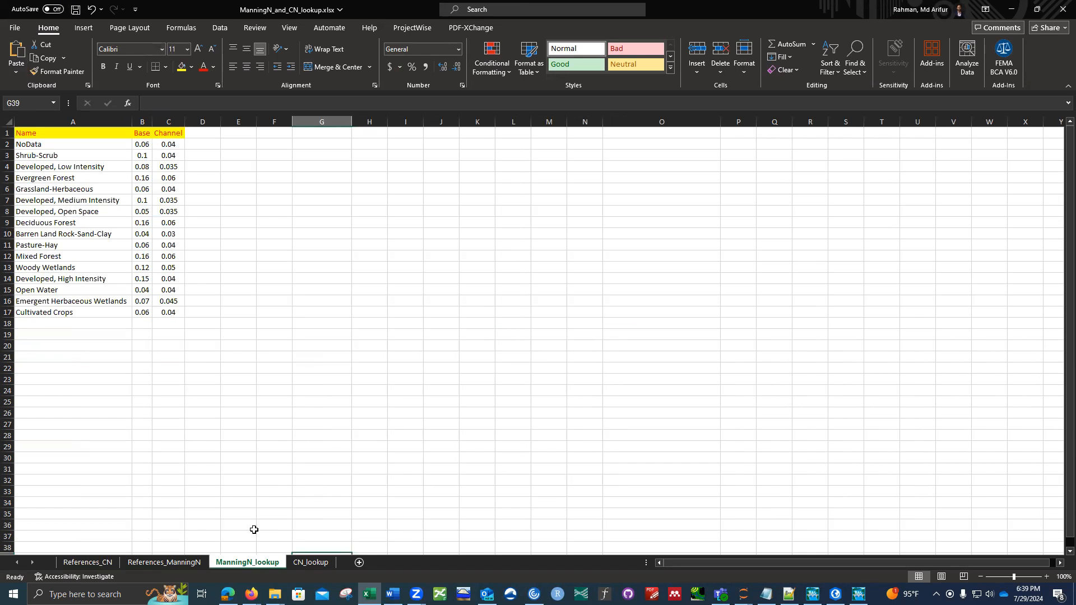
left_click(311, 562)
left_click(75, 10)
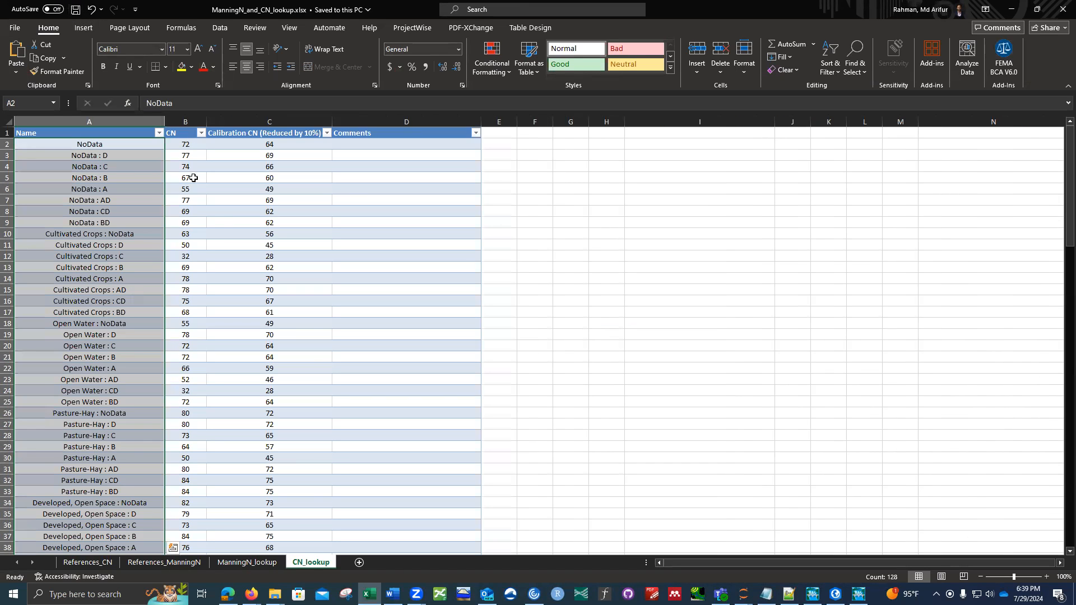
Step: Compare the CN_lookup table's names and CN values with the References_CN hydrologic soil group table, ending on CN_lookup
scroll(224, 314, "down", 20)
scroll(191, 236, "down", 5)
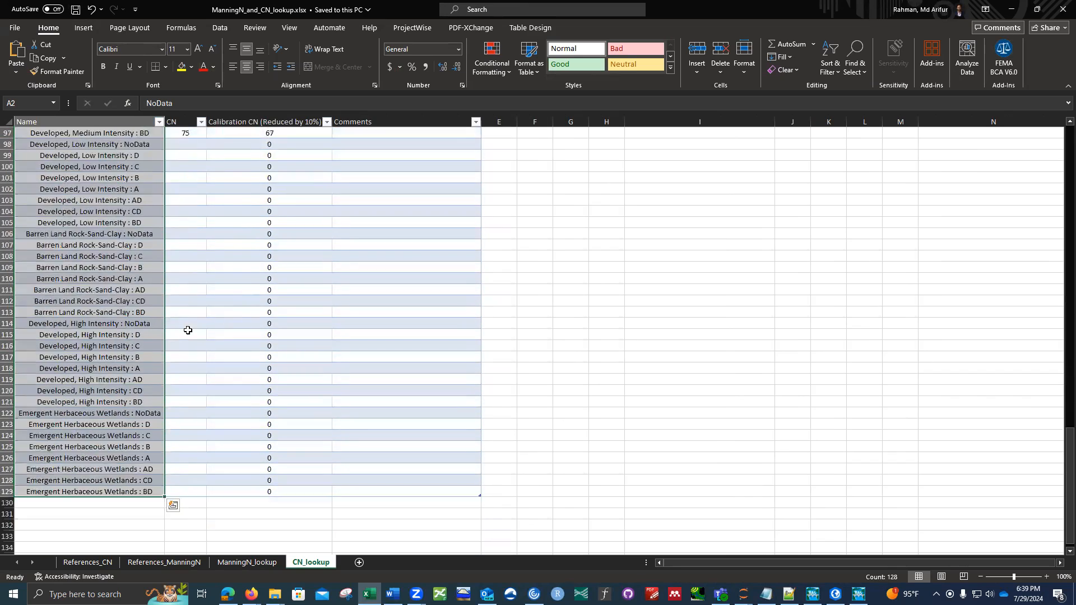
scroll(195, 358, "up", 20)
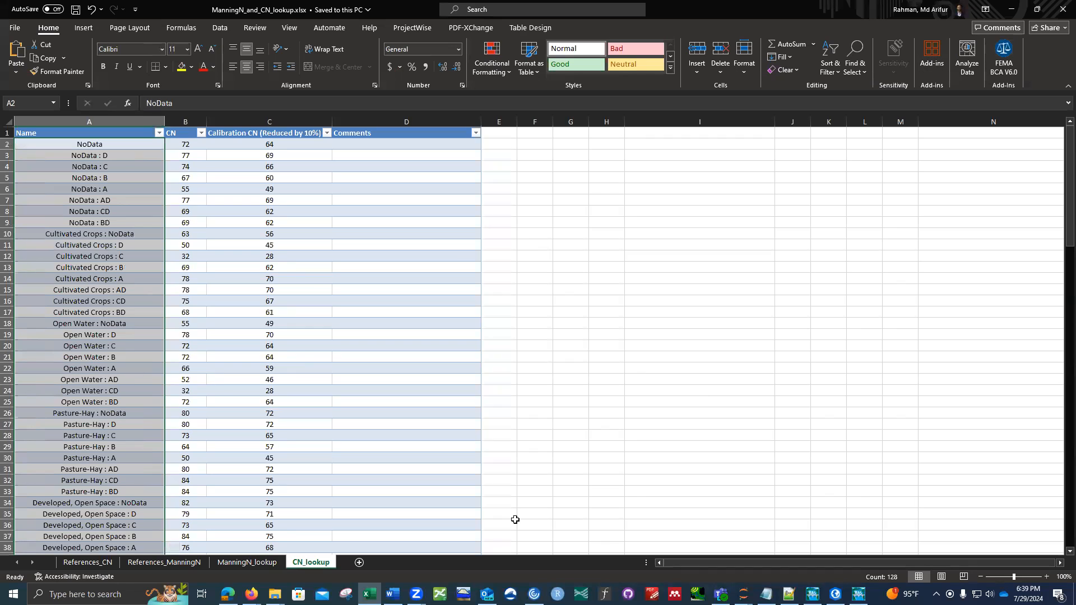
left_click(595, 360)
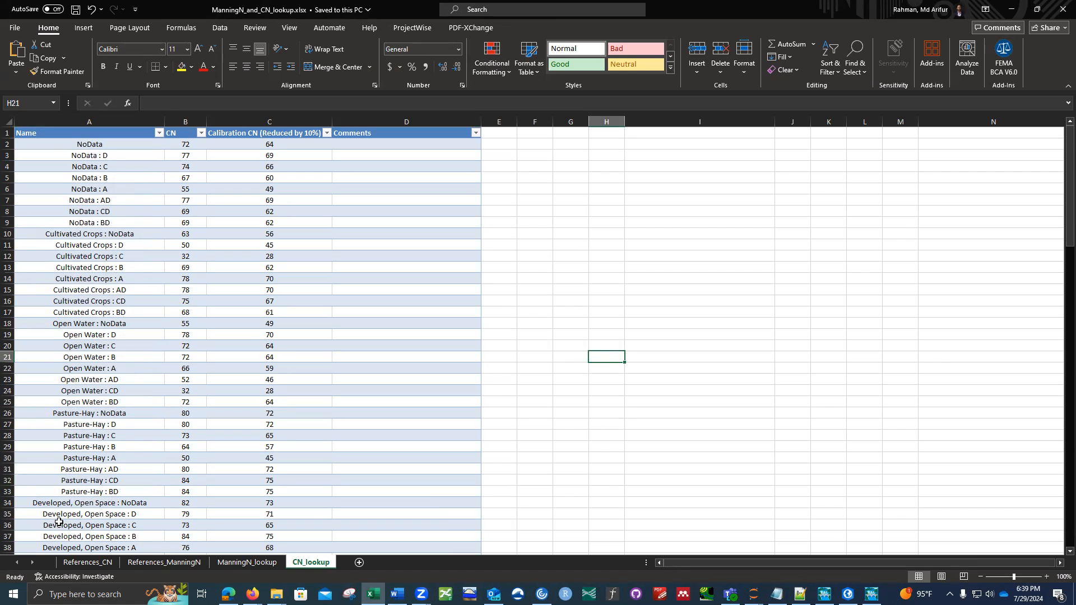
left_click(88, 563)
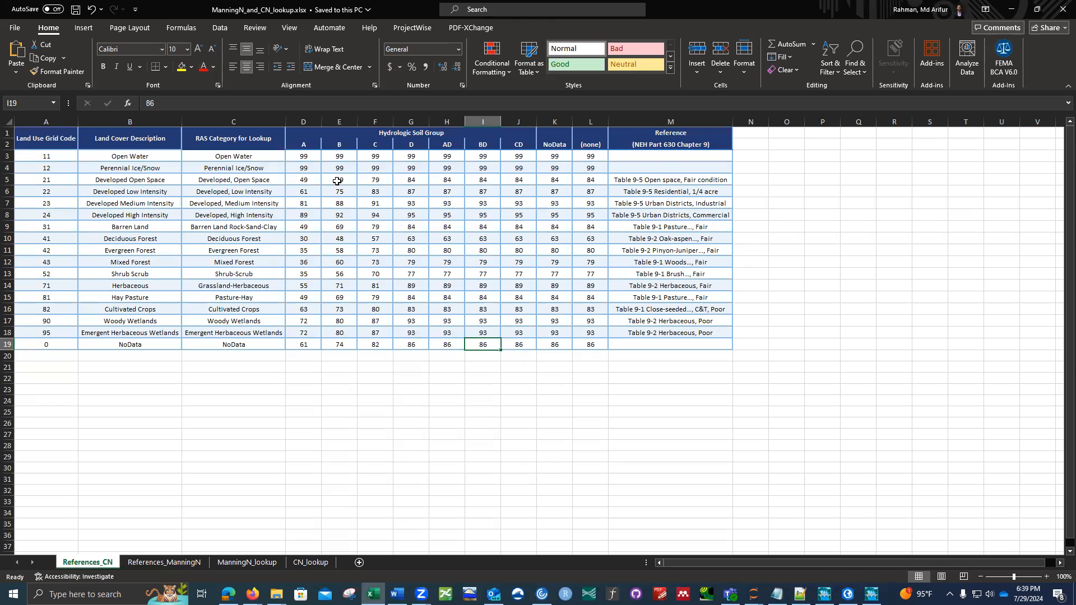
left_click(380, 168)
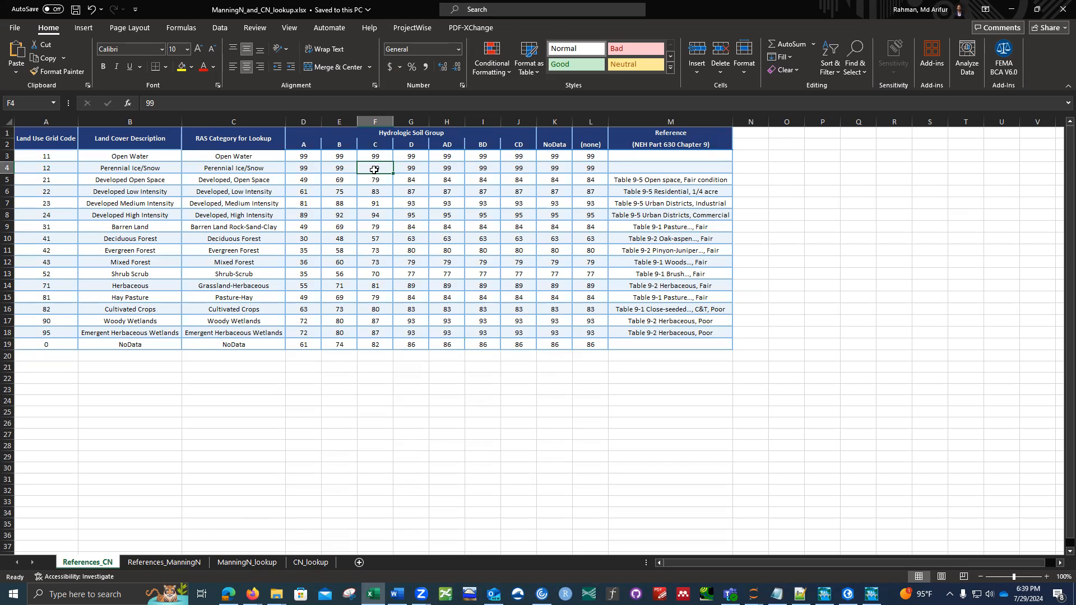
left_click(303, 563)
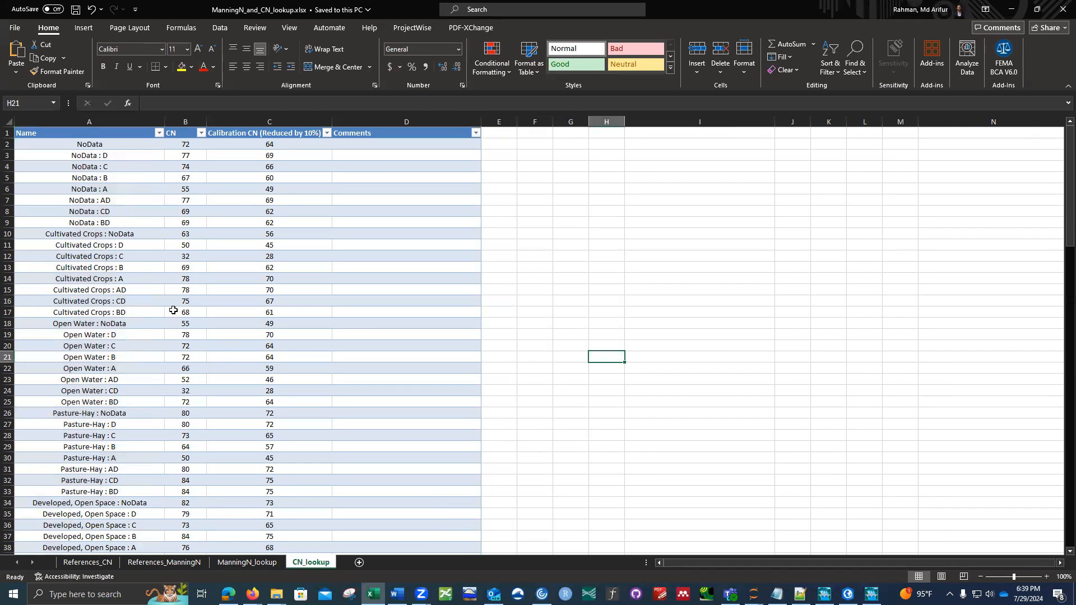
Step: Switch to the Jupyter notebook Hydrology Processing for 2D Flood Study and find the Preparing CN and Manning's n for Infiltration Layers section
mouse_move(277, 595)
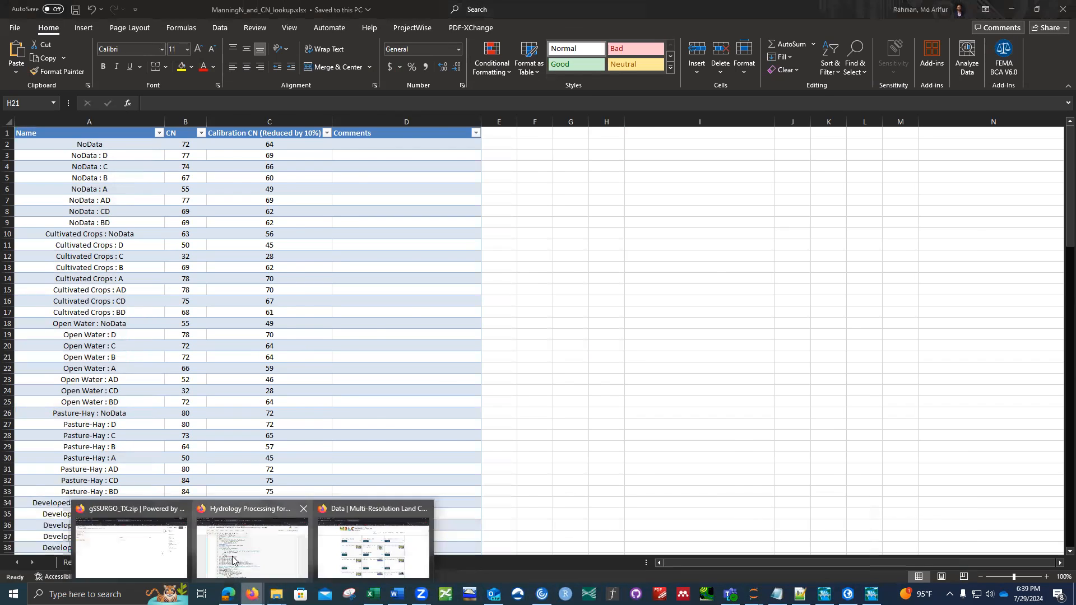
left_click(253, 547)
scroll(402, 418, "up", 3)
scroll(402, 419, "up", 4)
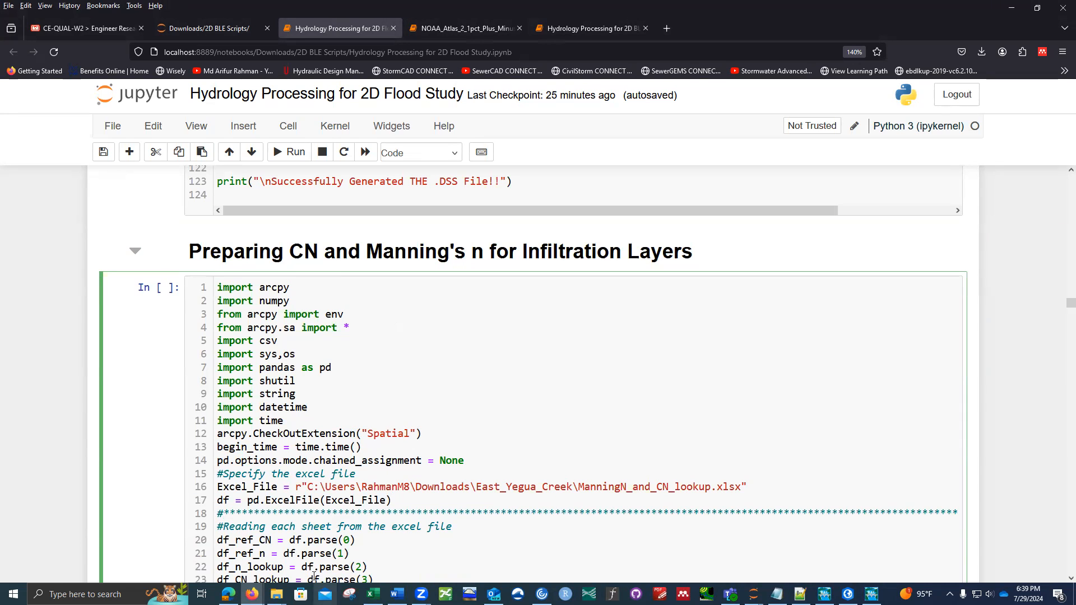
Step: Return to the Excel workbook and compare the ManningN_lookup sheet with the References_ManningN sheet
left_click(373, 594)
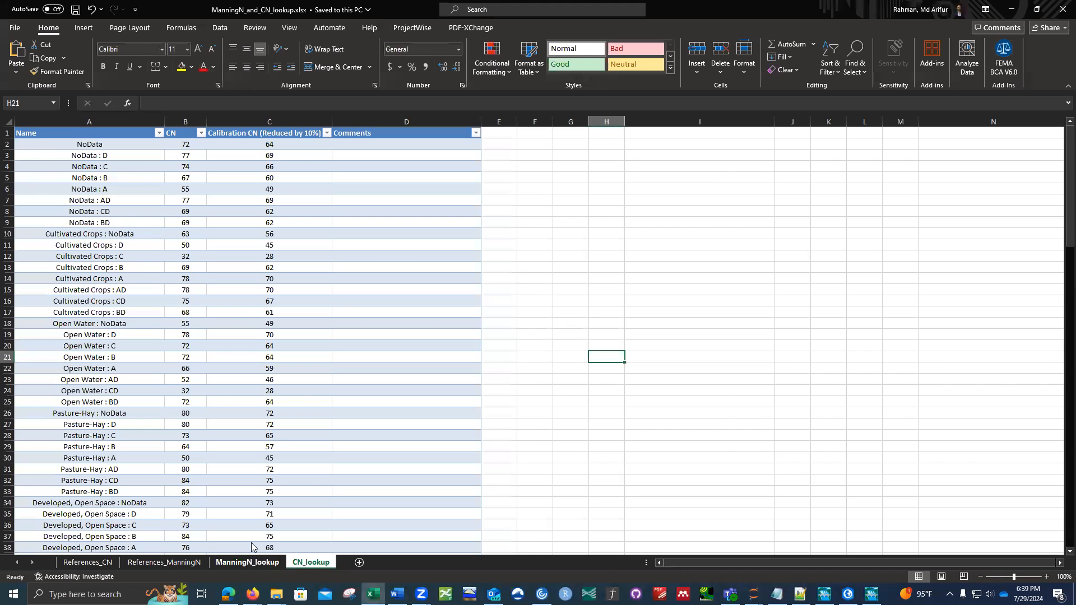
left_click(253, 563)
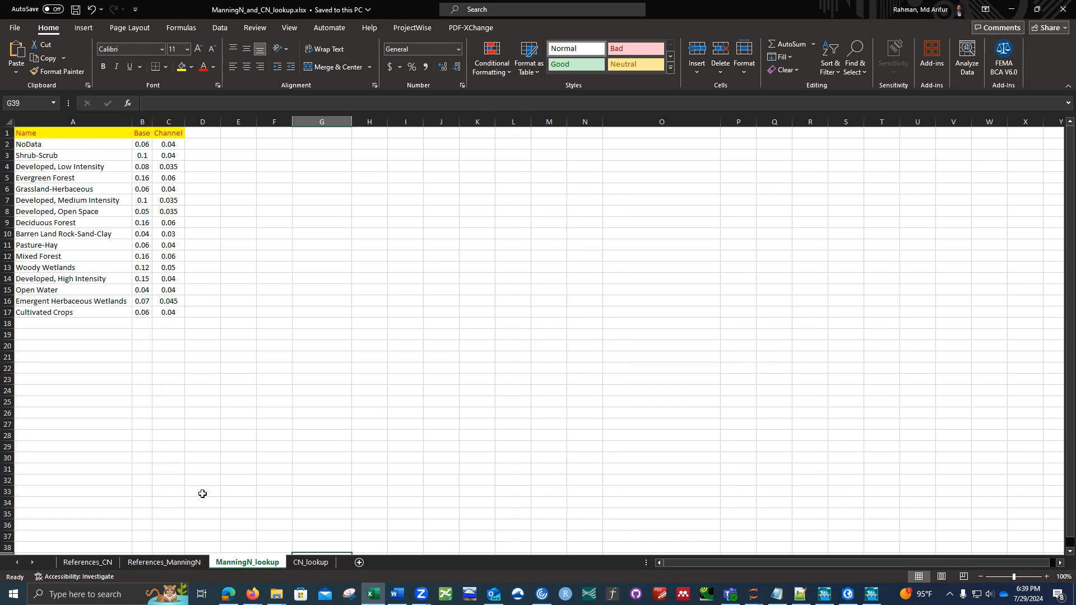
left_click(133, 563)
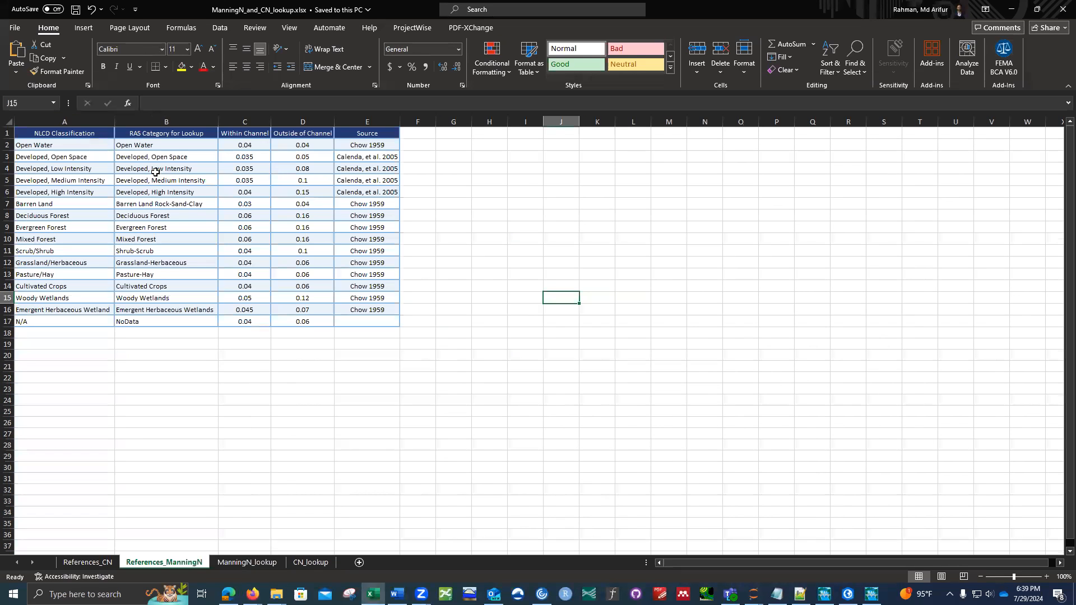
left_click(246, 563)
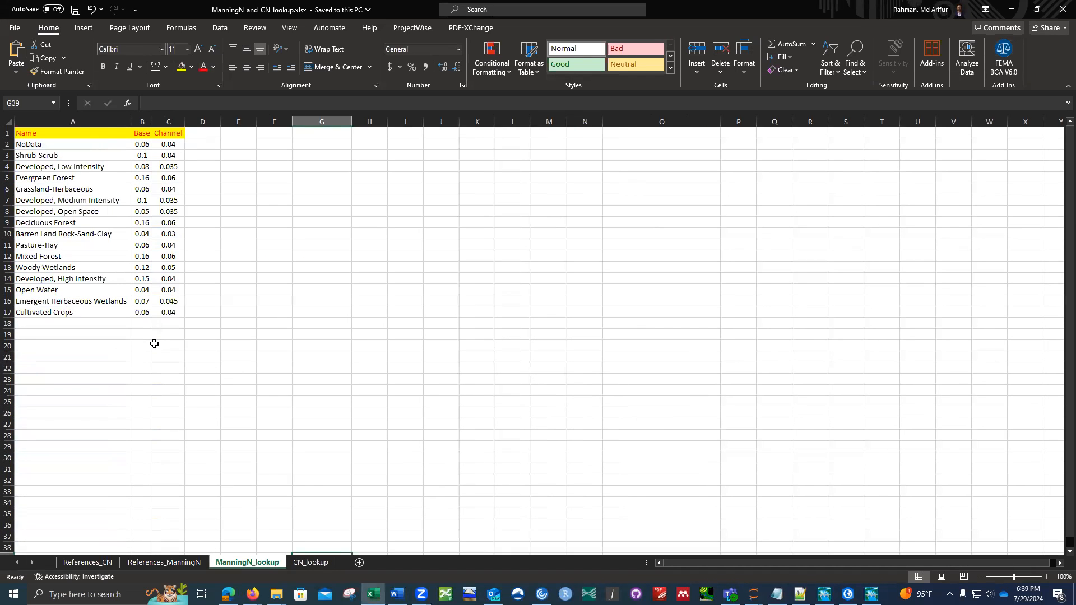
left_click(1012, 9)
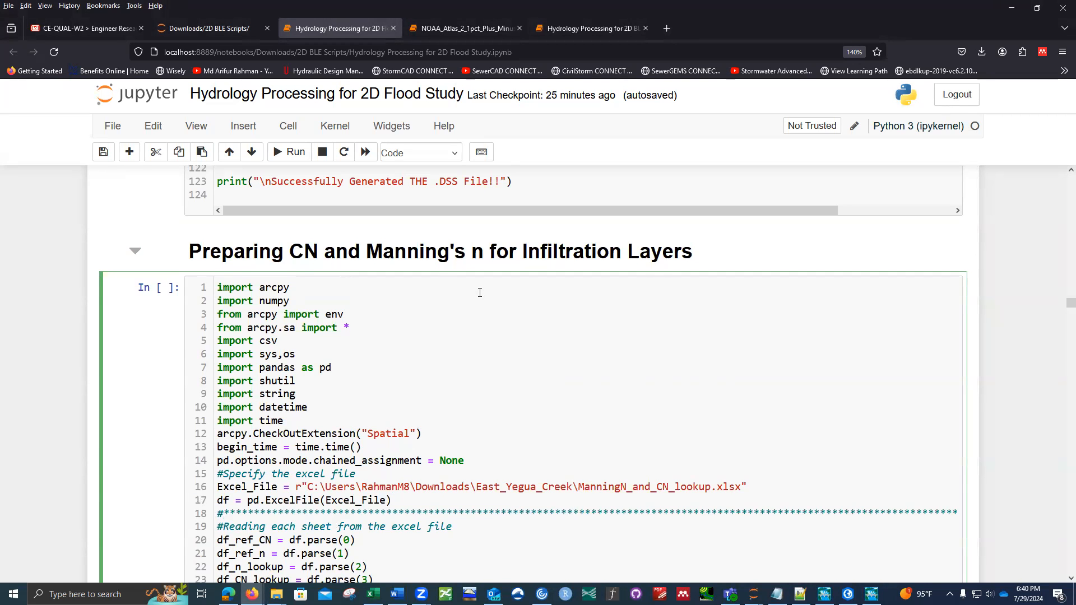
Step: Check the Excel_File path in the notebook's CN and Manning's n script and close the ManningN_and_CN_lookup.xlsx workbook
scroll(480, 292, "down", 2)
scroll(464, 334, "up", 1)
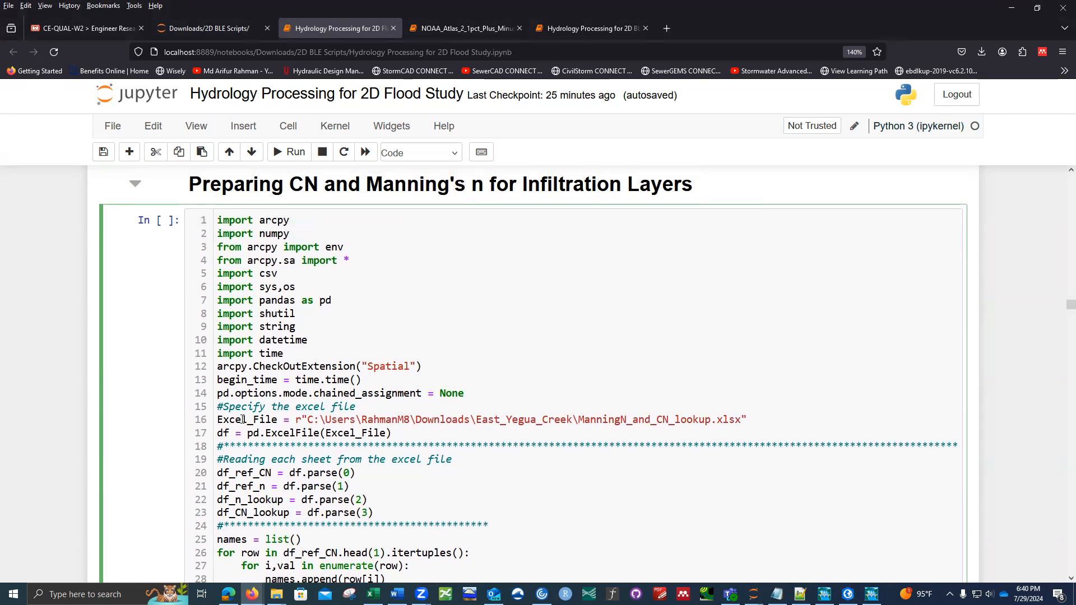
left_click(755, 423)
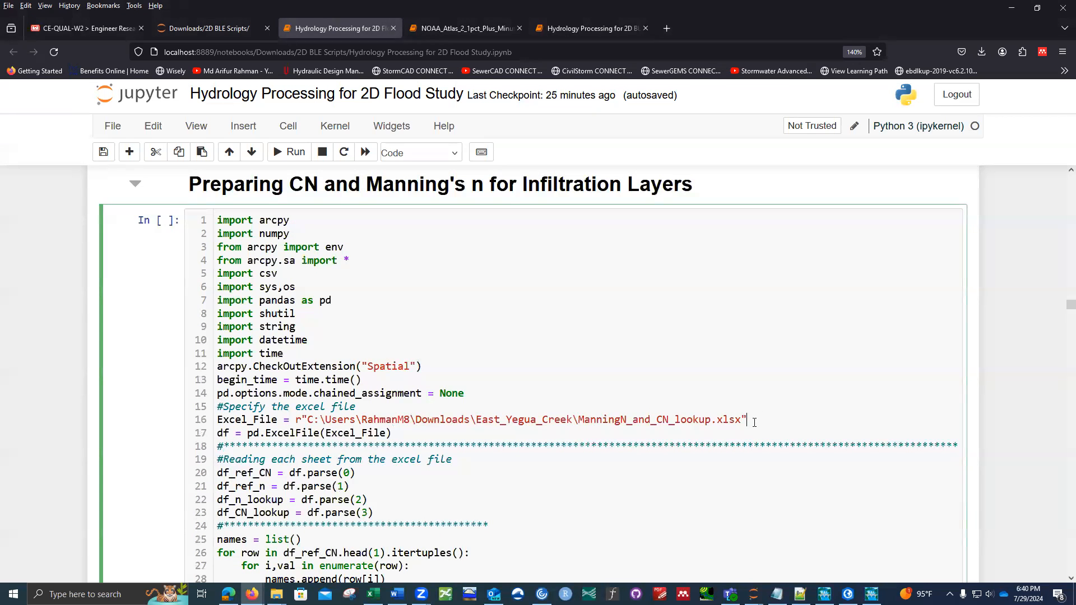
left_click(370, 594)
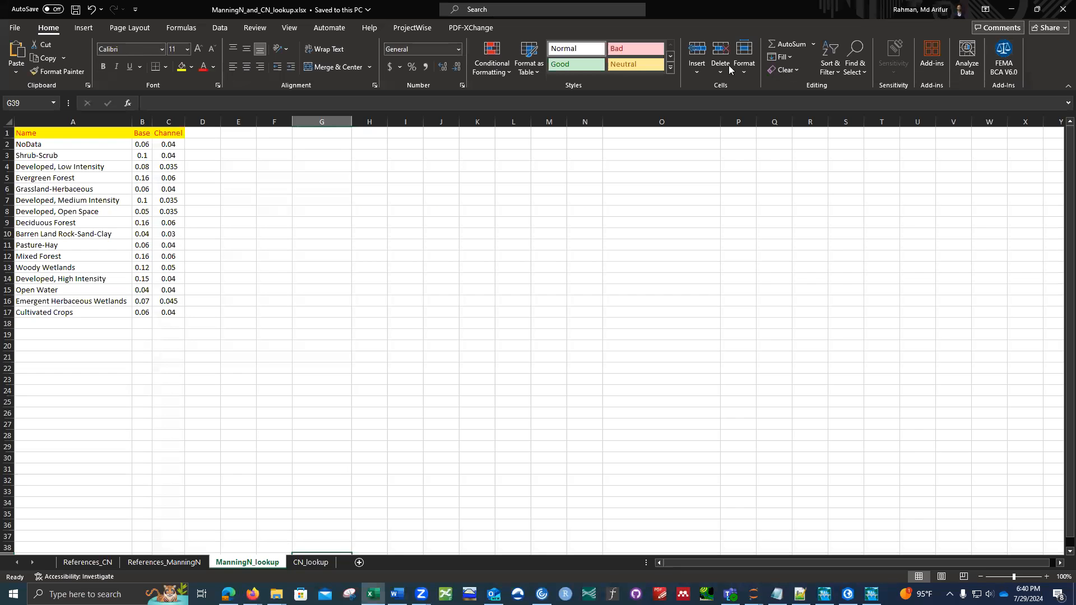
left_click(310, 561)
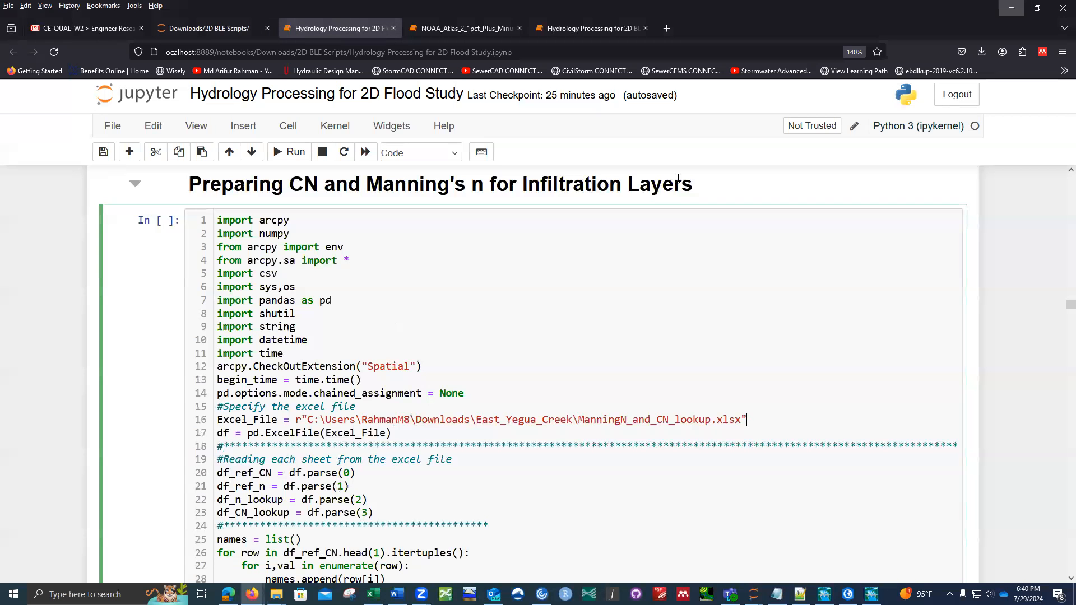
left_click(1052, 6)
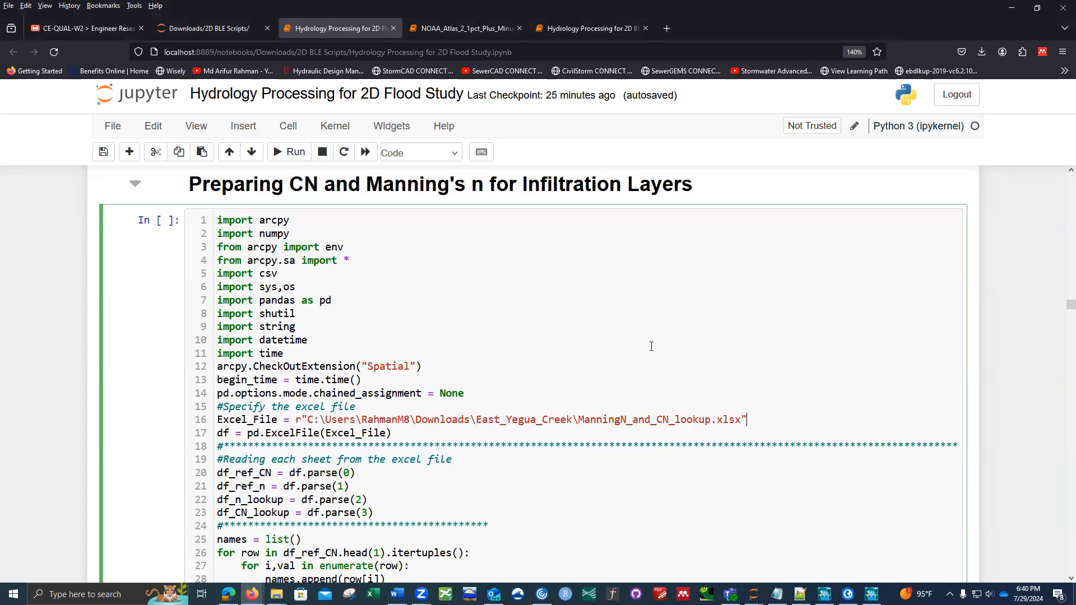
Step: Look through the notebook's scripts and return to the Preparing CN and Manning's n for Infiltration Layers cell
scroll(651, 347, "down", 2)
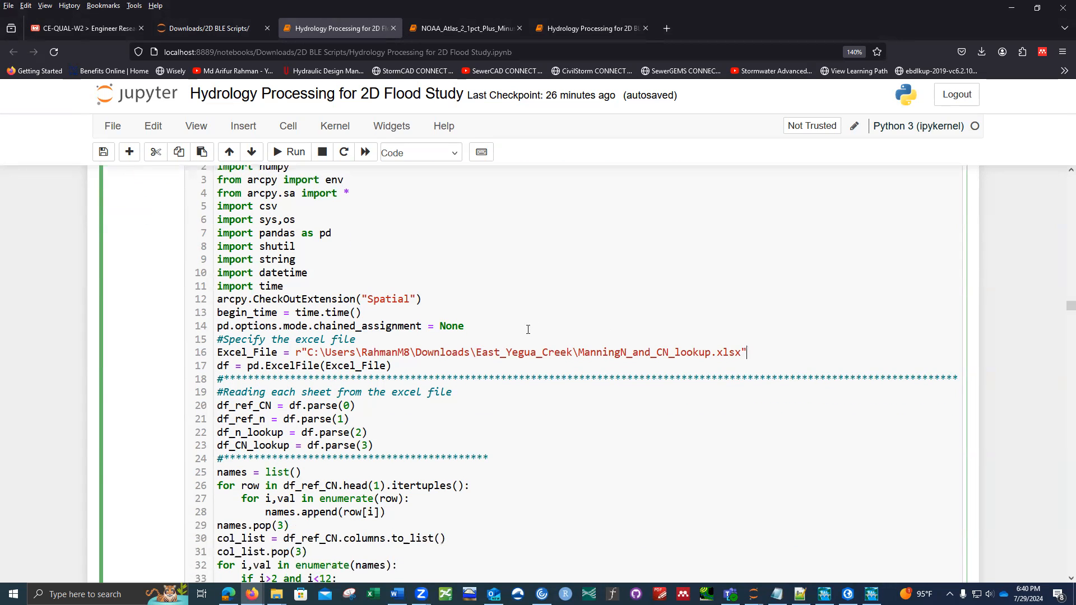
scroll(528, 329, "up", 5)
scroll(590, 330, "down", 6)
scroll(590, 330, "down", 10)
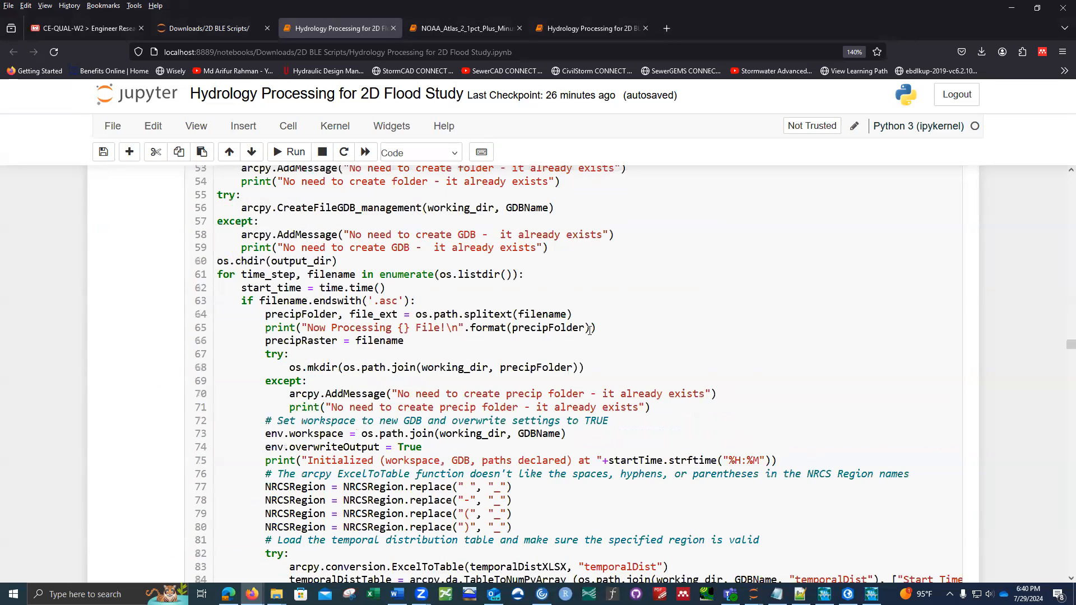
scroll(590, 330, "up", 11)
scroll(494, 318, "up", 5)
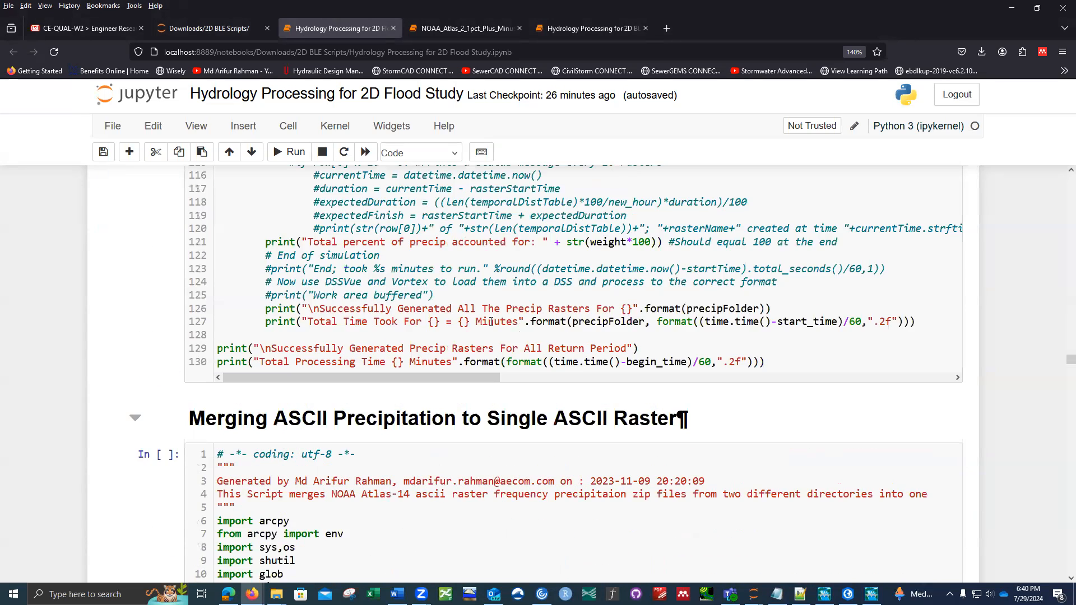
scroll(501, 391, "up", 1)
scroll(502, 391, "down", 12)
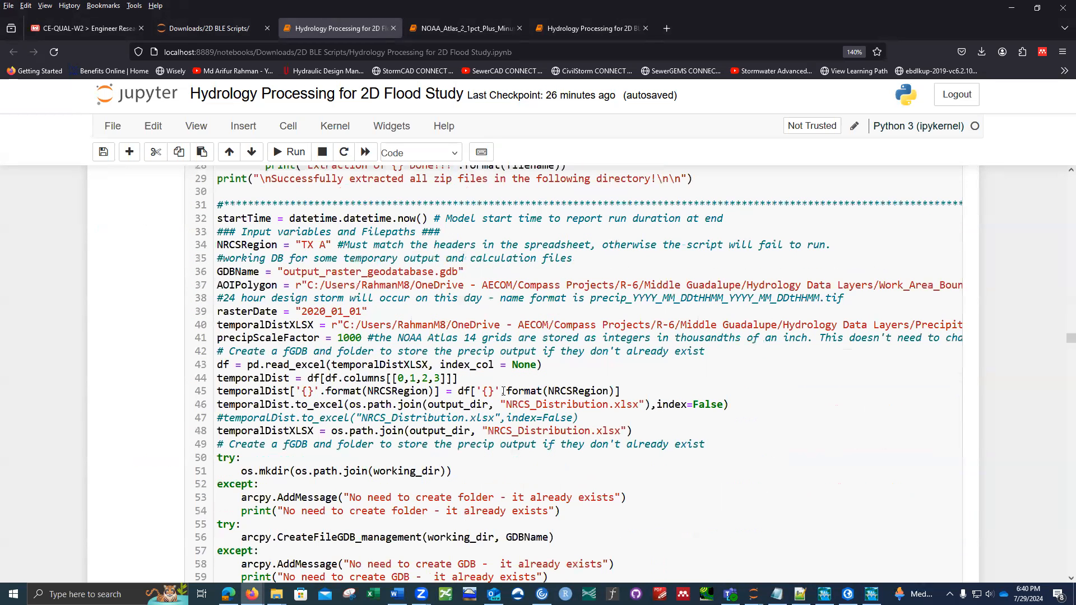
scroll(504, 391, "down", 20)
scroll(503, 390, "up", 4)
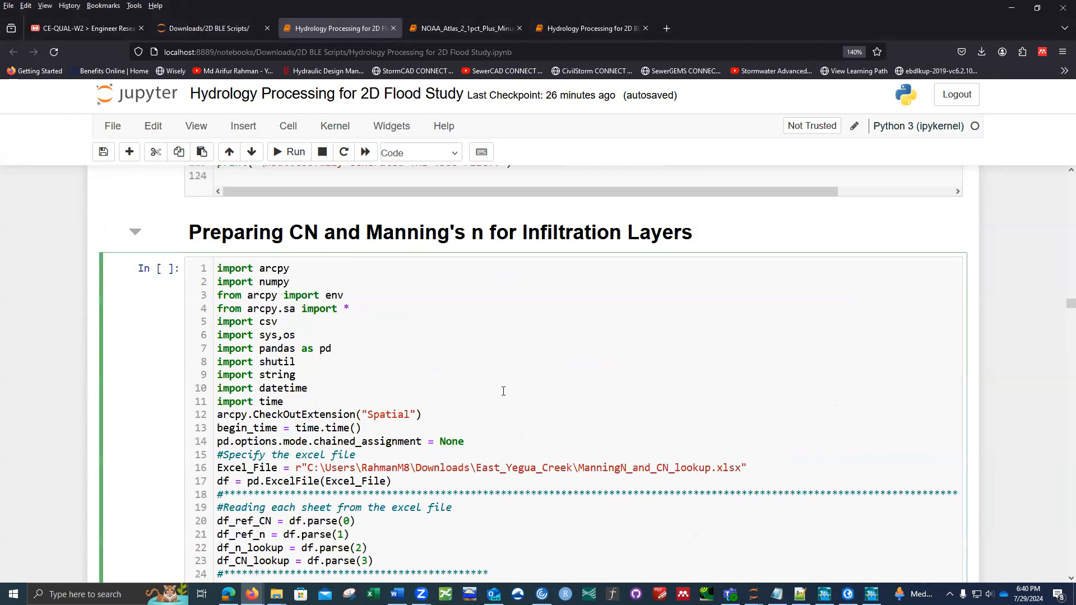
scroll(503, 391, "down", 1)
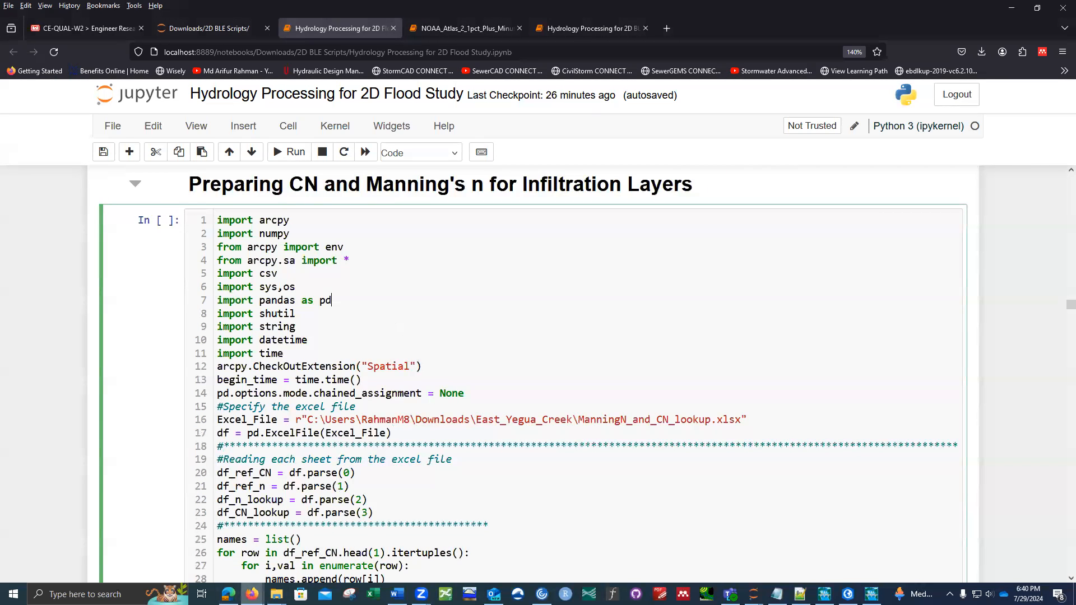
Step: Check ManningN_and_CN_lookup.xlsx in the East_Yegua_Creek folder in File Explorer and return to the notebook
left_click(275, 594)
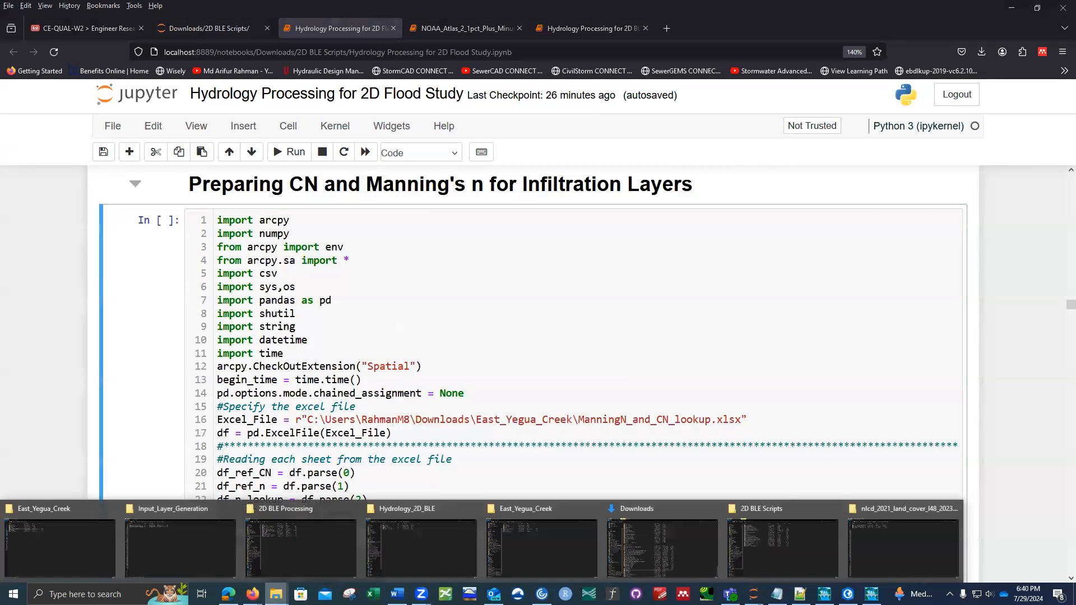
left_click(87, 537)
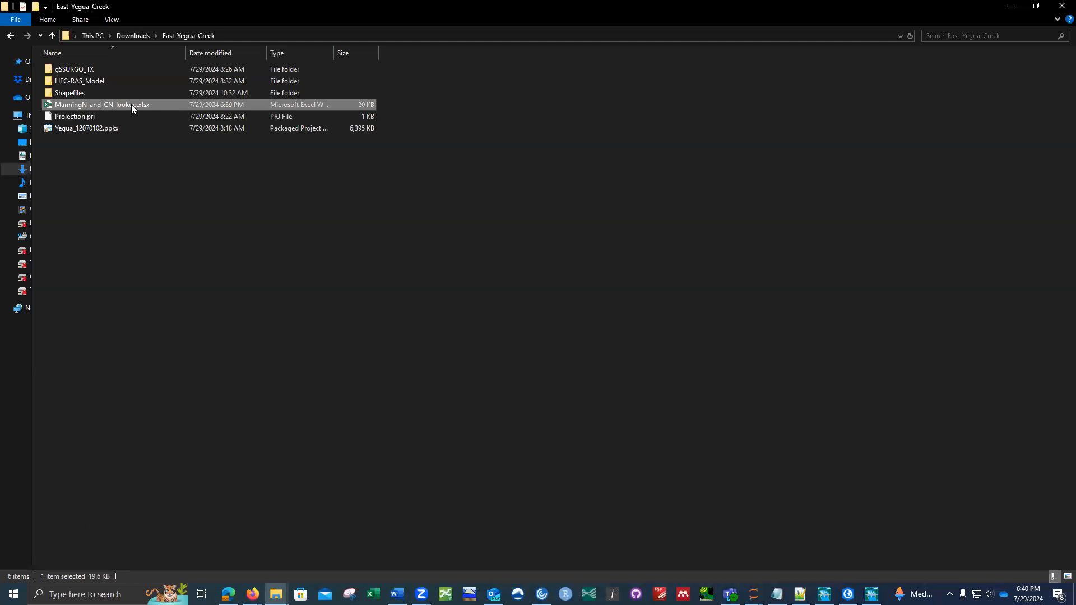
left_click(1011, 6)
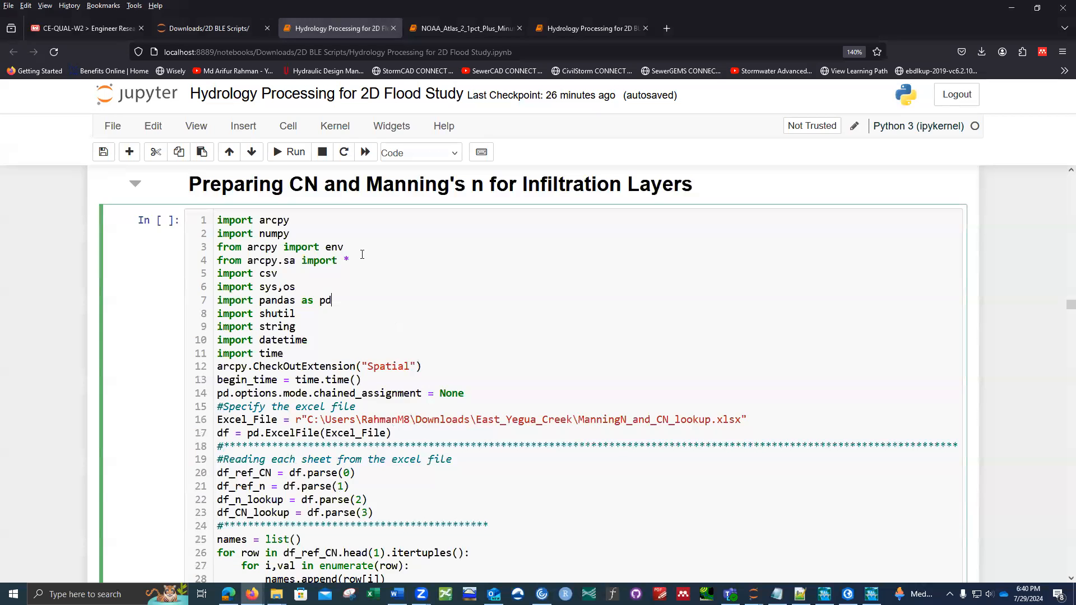
Step: Run the Preparing CN and Manning's n cell and review its printed CN and Manning's n tables
left_click(293, 152)
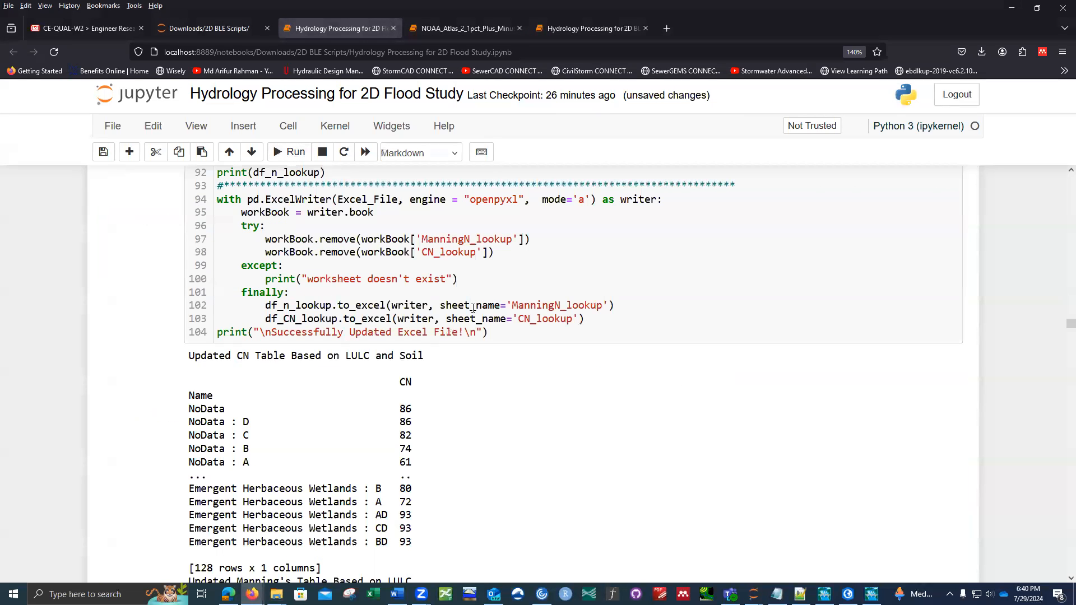
scroll(442, 344, "down", 3)
scroll(392, 296, "down", 8)
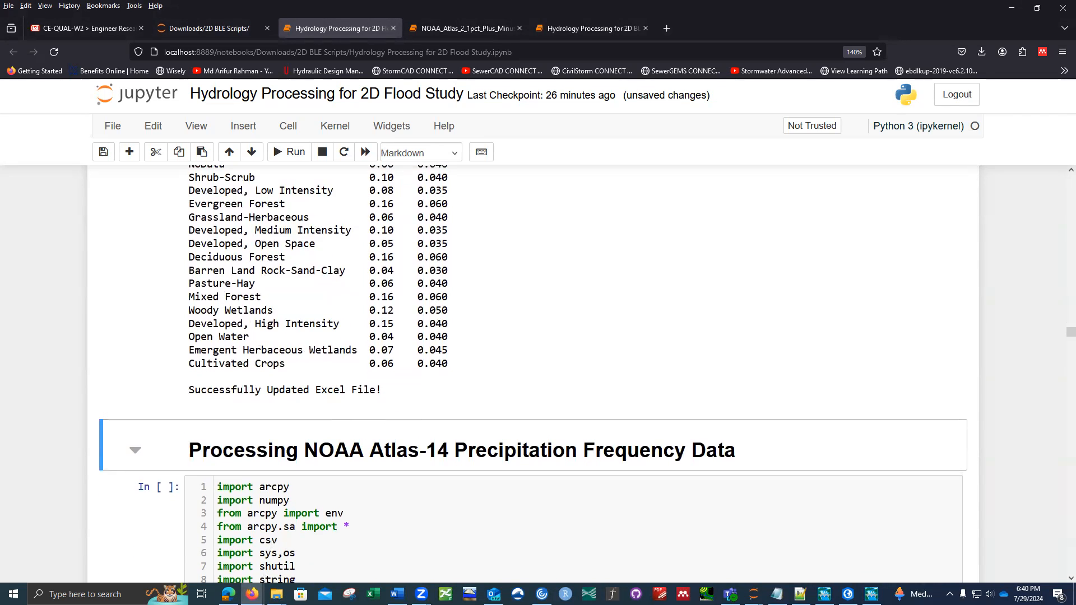
Step: Open the updated ManningN_and_CN_lookup.xlsx from the East_Yegua_Creek folder and fit CN_lookup's Name column to its contents
mouse_move(277, 594)
left_click(59, 544)
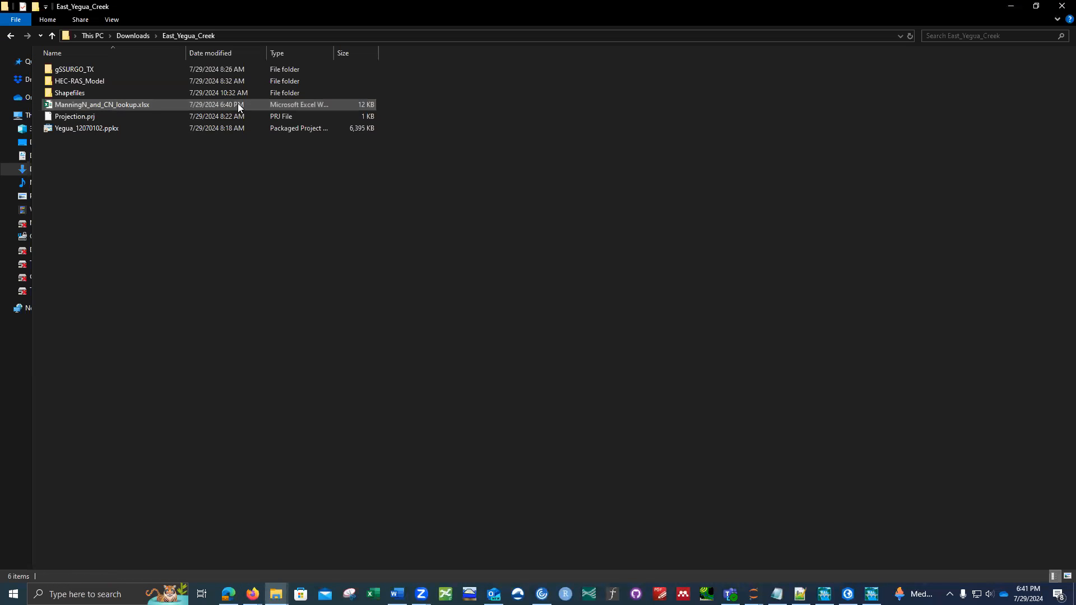
double_click(110, 106)
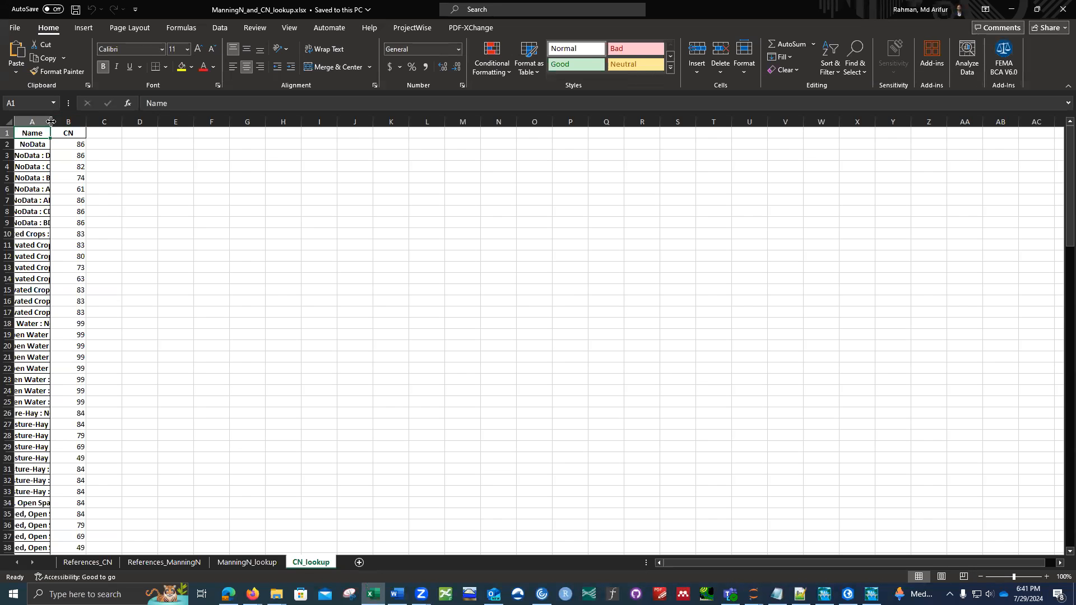
double_click(50, 121)
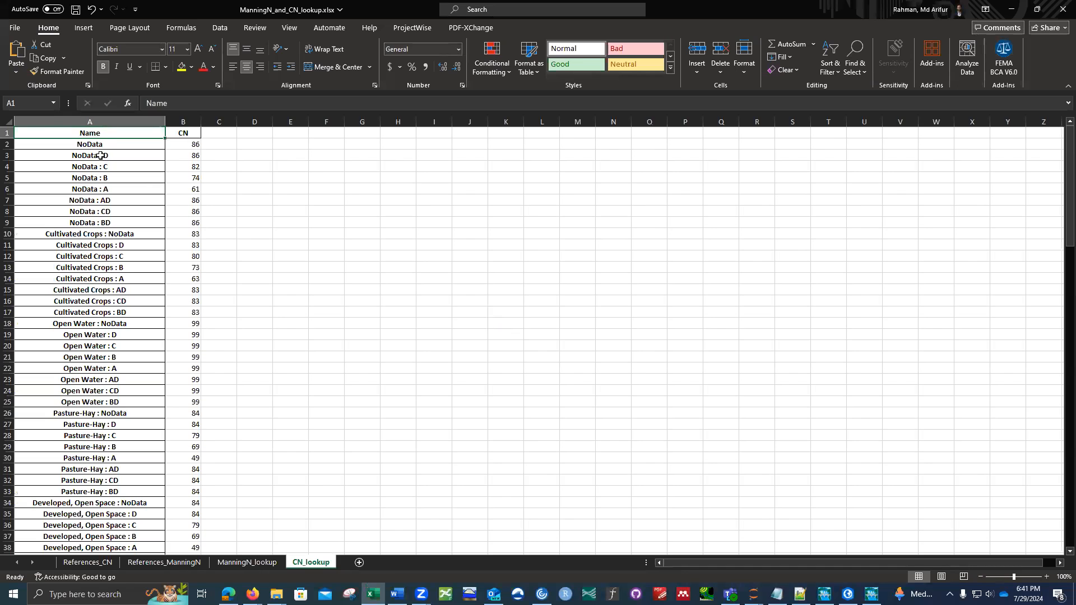
Step: Review the script-generated CN values for all land cover and soil combinations down the CN_lookup sheet
scroll(183, 207, "down", 11)
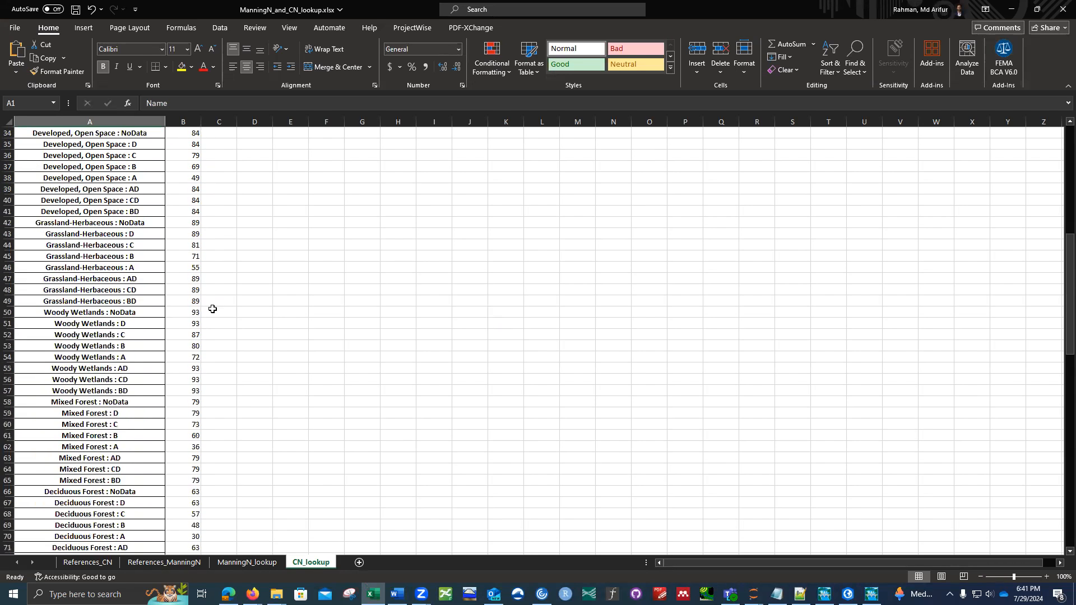
scroll(213, 309, "down", 20)
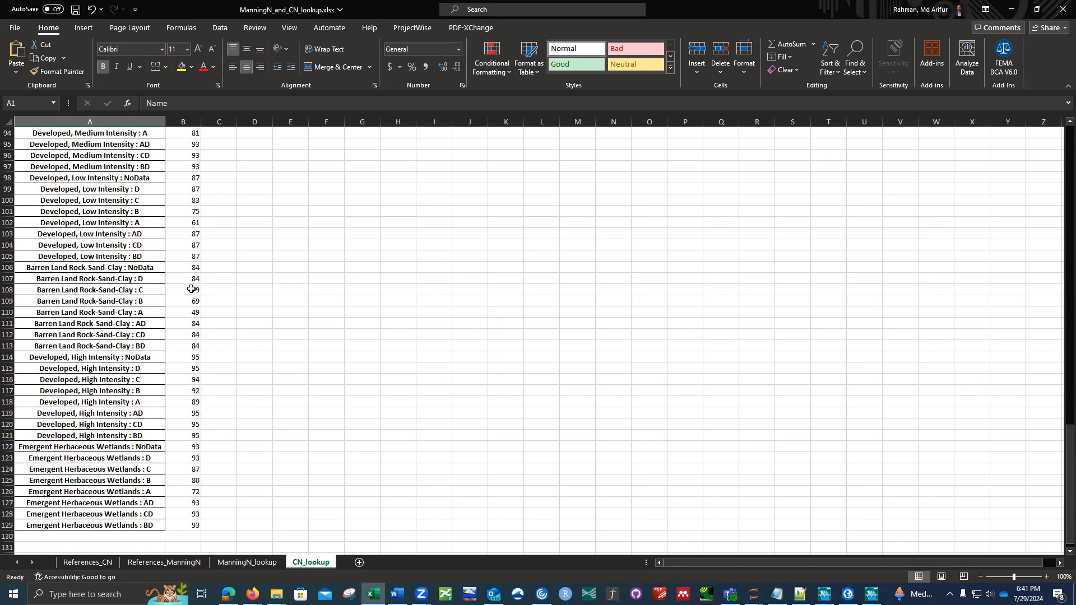
scroll(191, 289, "down", 2)
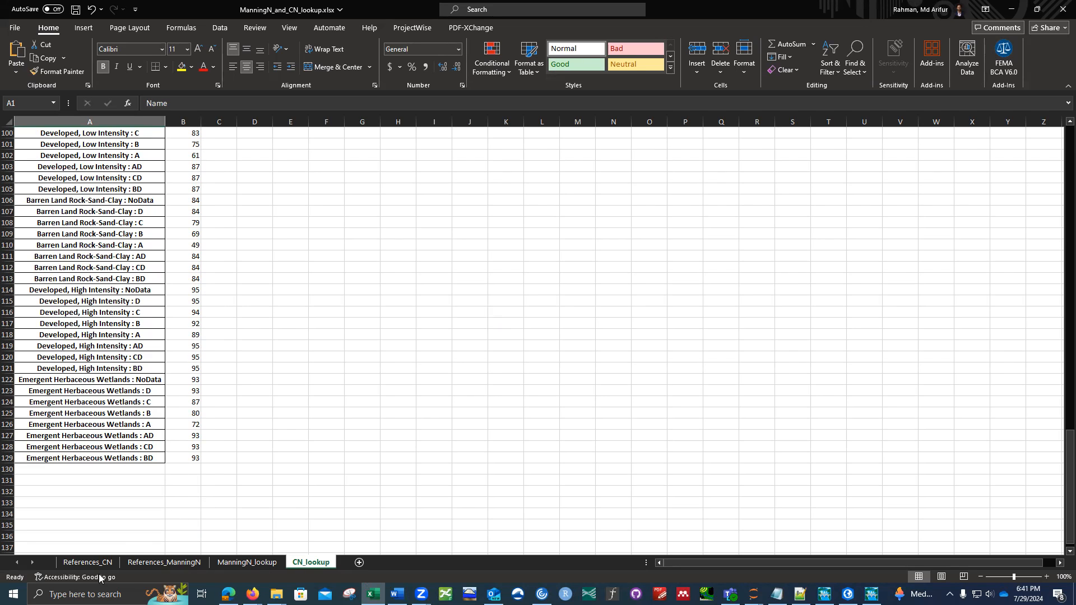
Step: Check the References_CN sheet against CN_lookup and fit ManningN_lookup's Name column to its contents
left_click(87, 562)
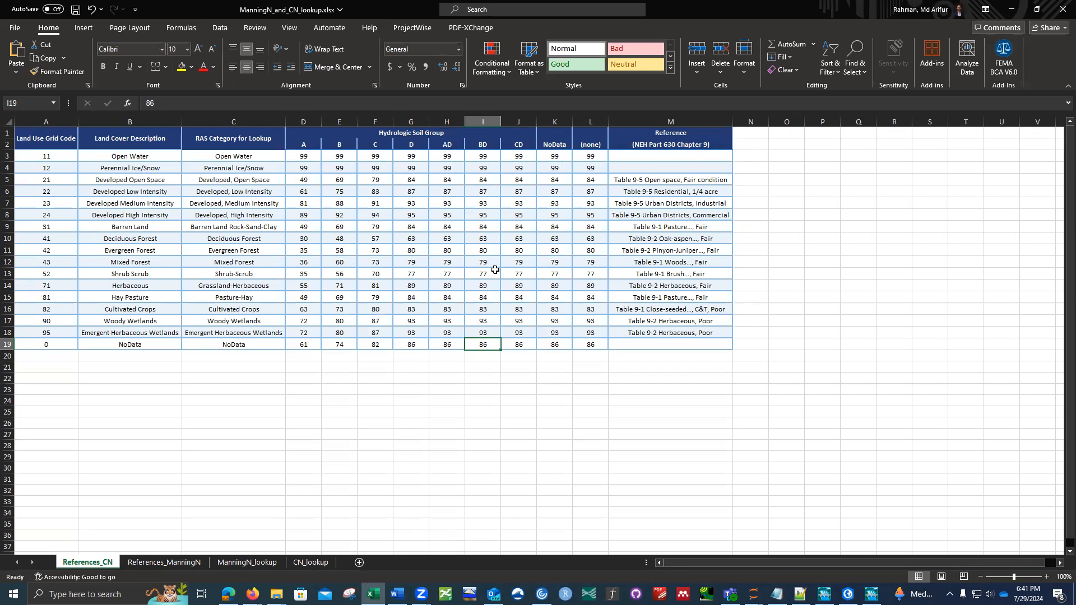
left_click(313, 565)
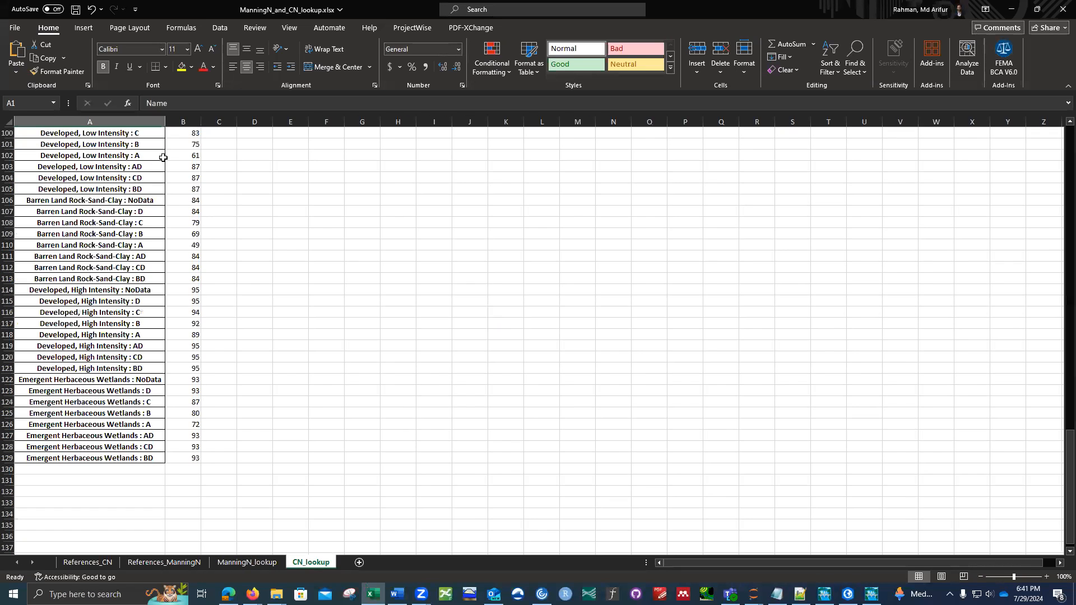
left_click(247, 562)
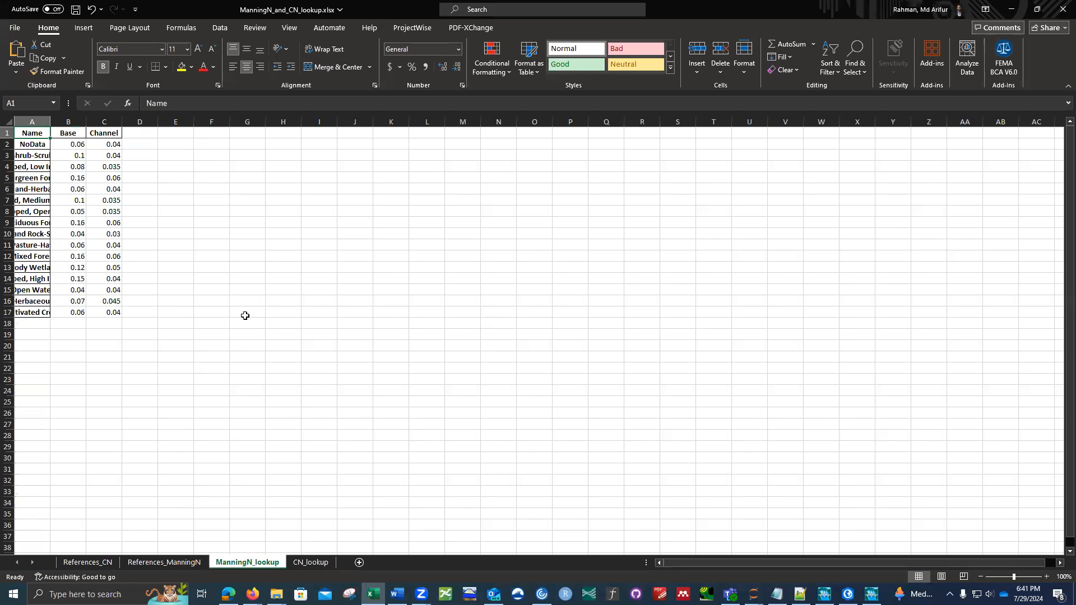
double_click(51, 122)
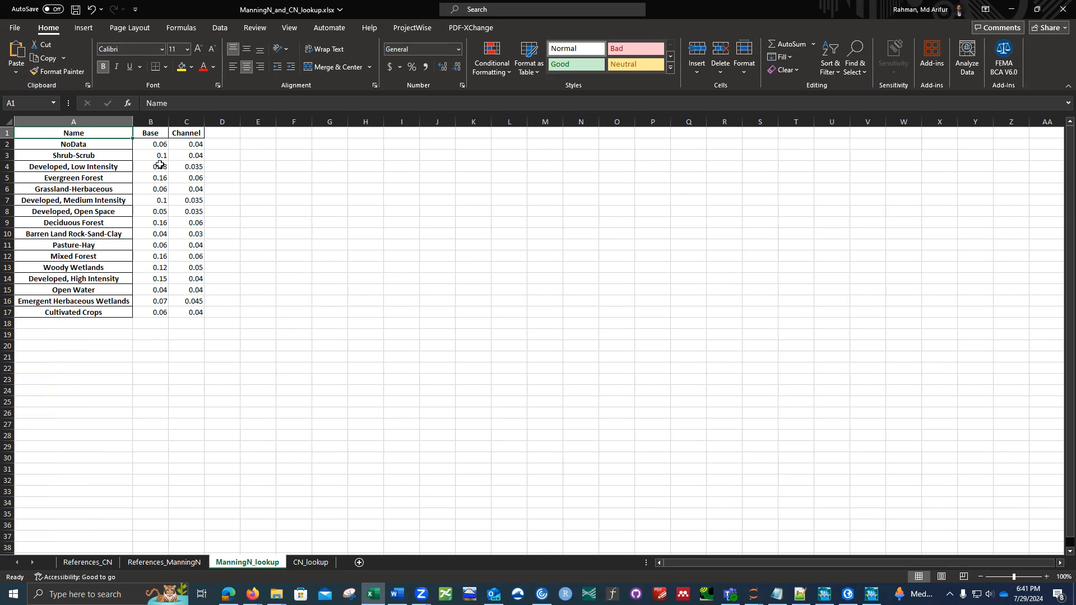
Step: Copy all the curve number values below the CN header in the CN_lookup sheet
left_click(311, 563)
scroll(233, 270, "up", 20)
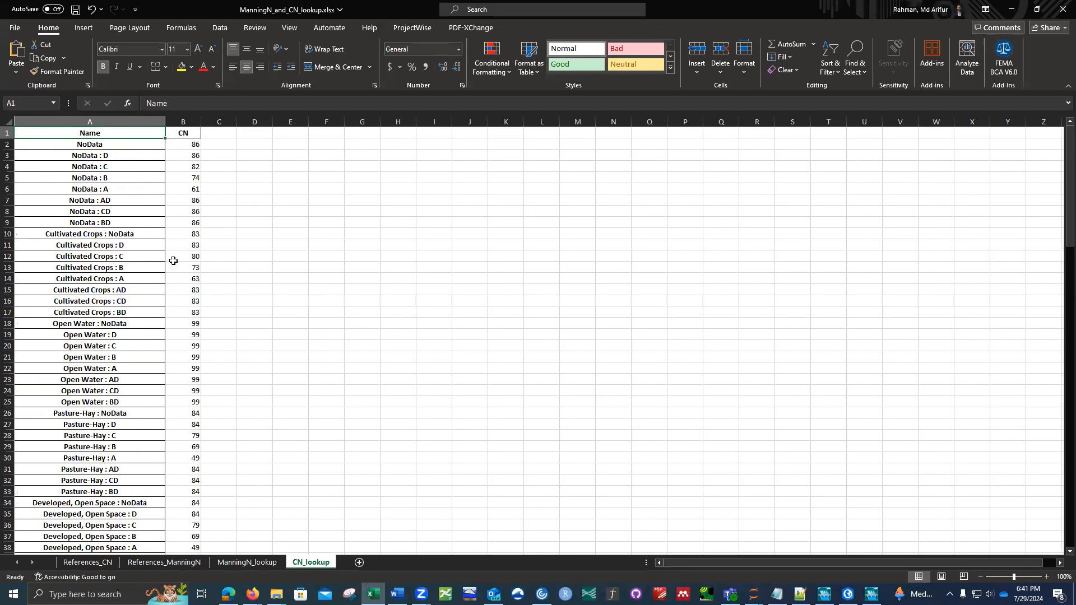
left_click(183, 143)
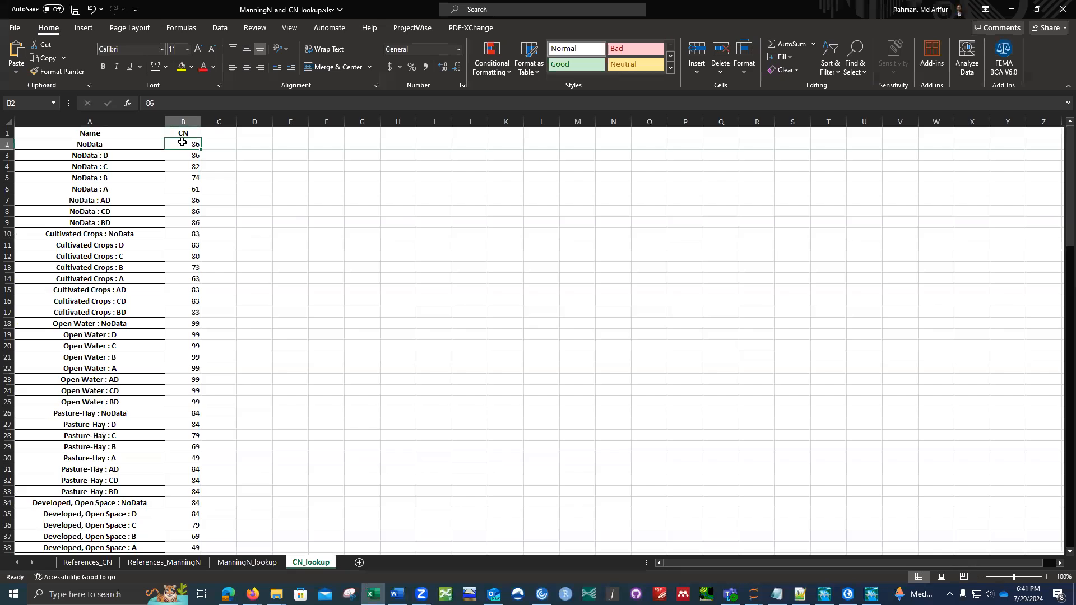
key("ctrl+shift+Down")
key("ctrl+c")
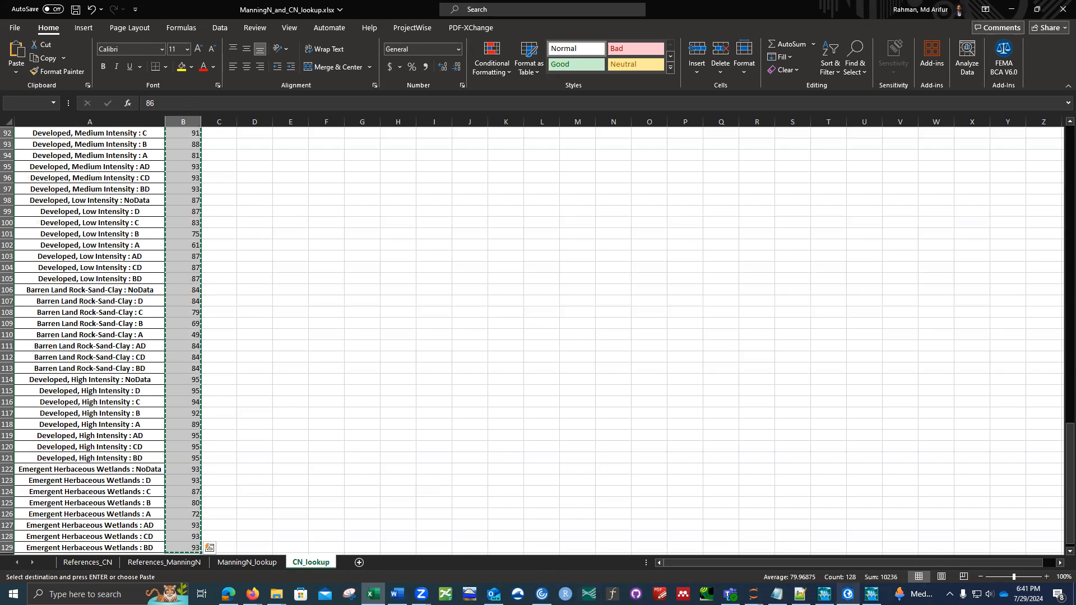
Step: Switch to RAS Mapper, paste the values into the Curve Number column from the first NoData row, and check the filled rows
left_click(872, 594)
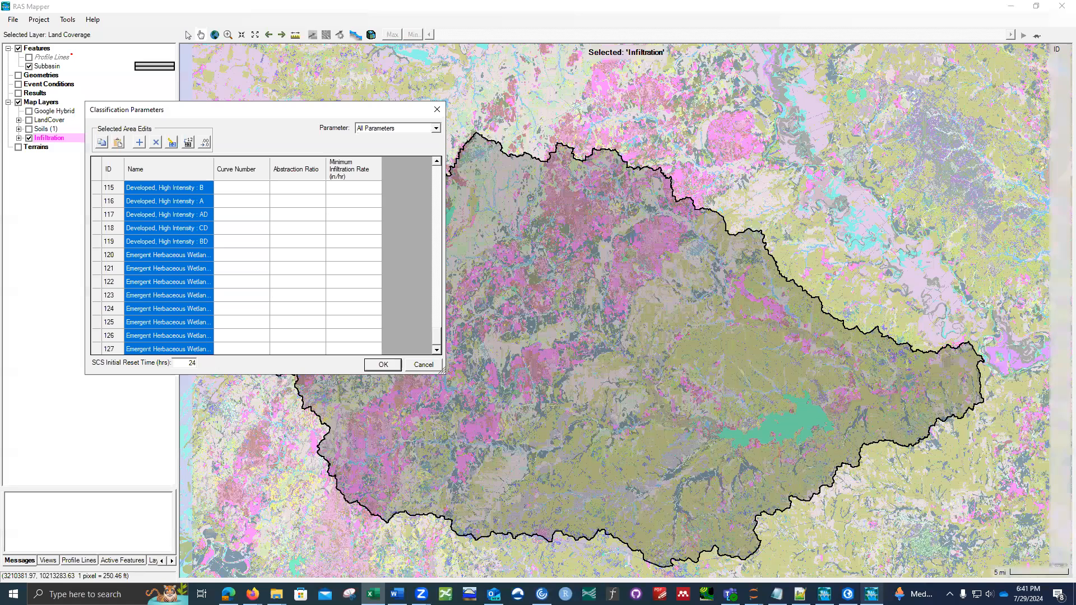
left_click(236, 192)
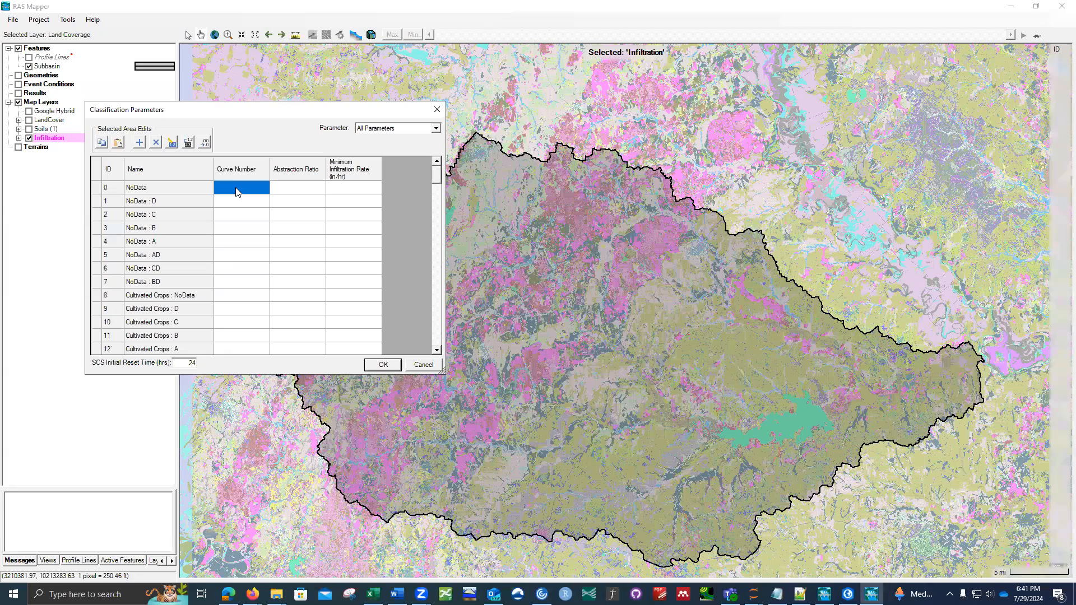
key("ctrl+v")
scroll(247, 264, "down", 20)
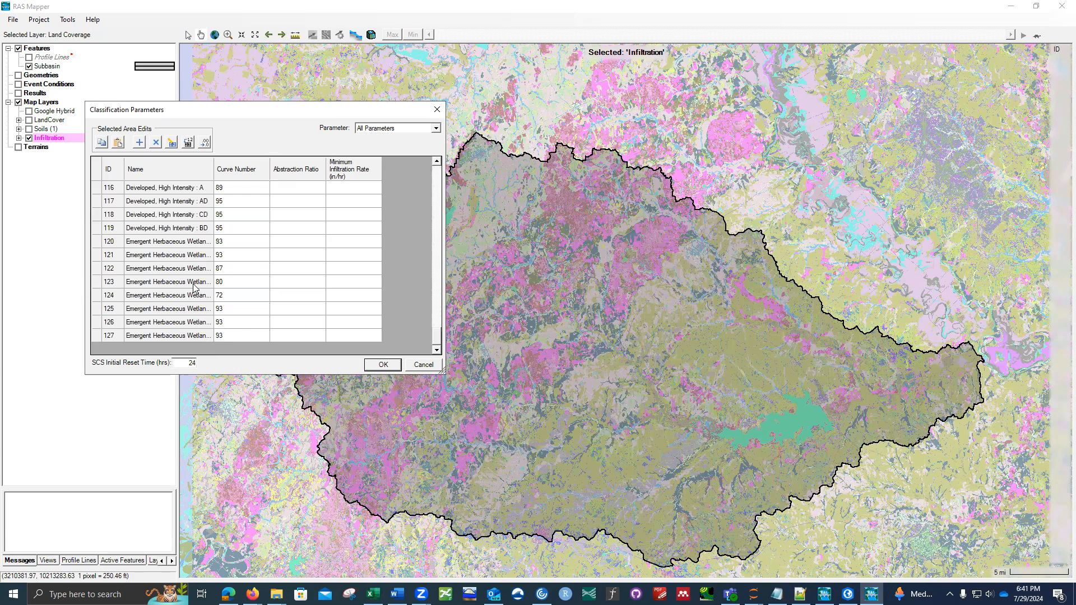
scroll(247, 264, "up", 20)
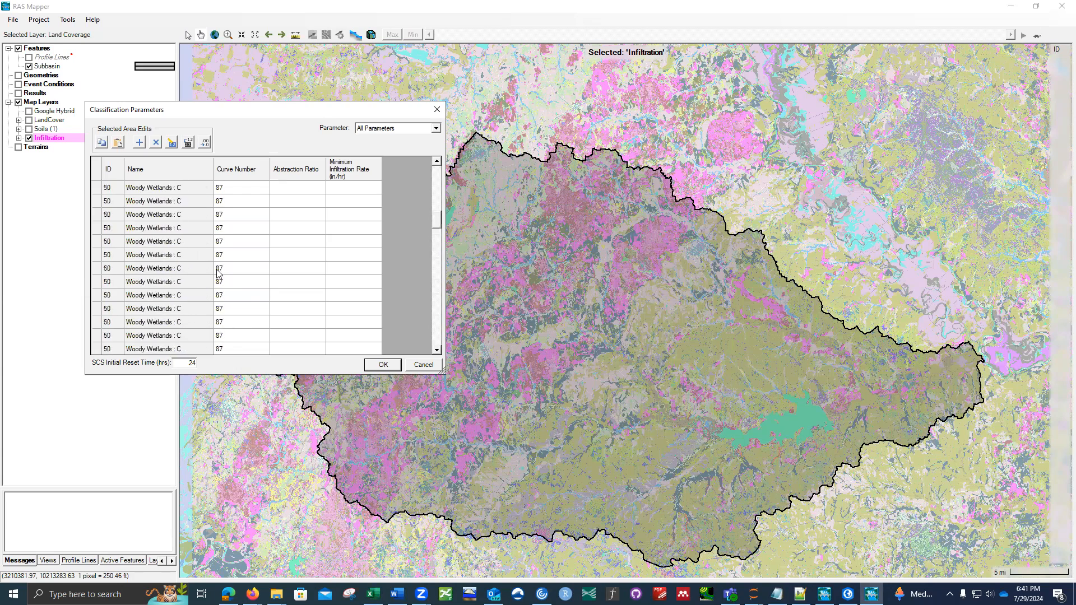
Step: Set the Abstraction Ratio of the first NoData row to 0.2
left_click(297, 191)
type("0.2")
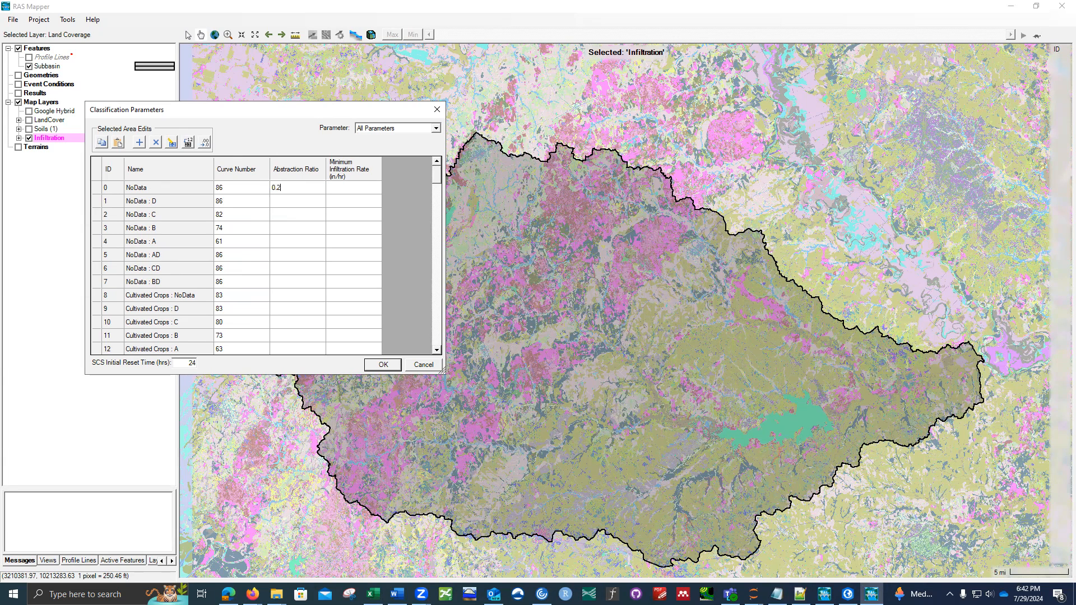
left_click(291, 189)
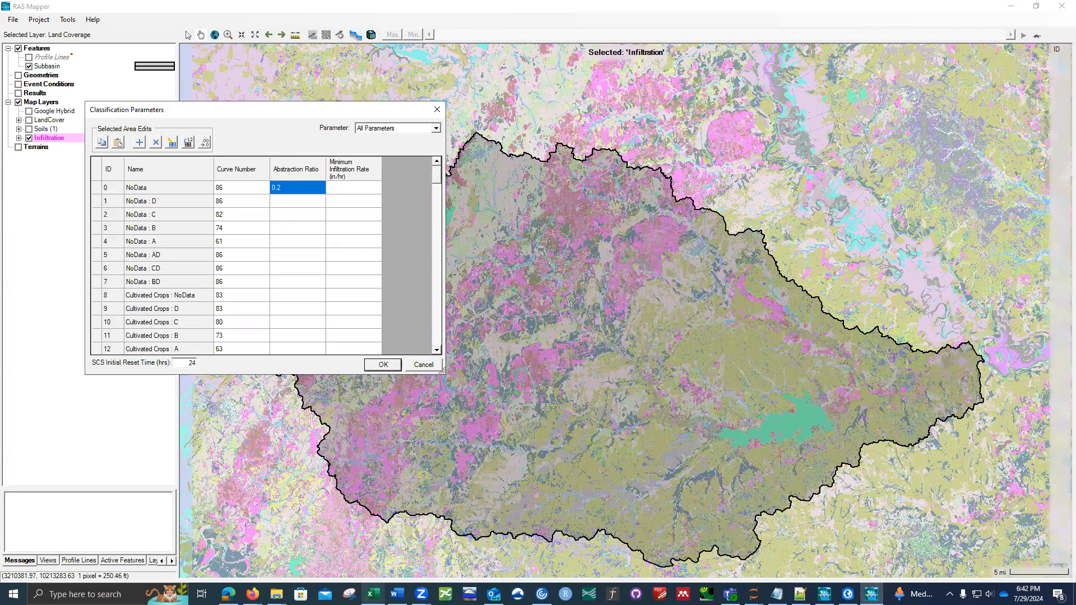
Step: Return to the CN_lookup sheet in Excel, enter the header "S = (1000/CN)-10" in C1 and widen column C to fit it
key("alt+Tab")
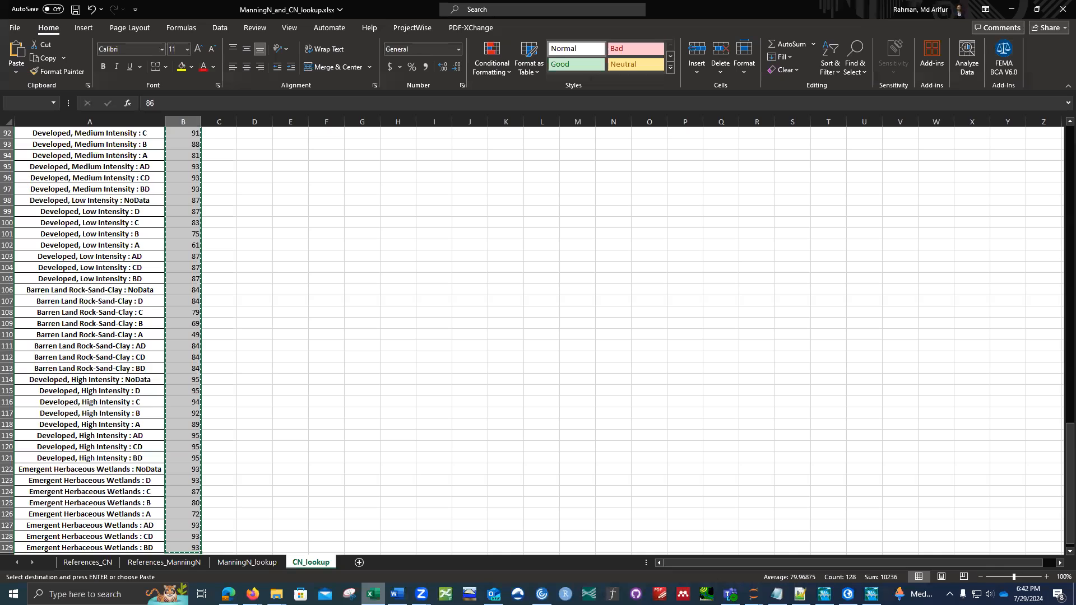
scroll(354, 336, "up", 20)
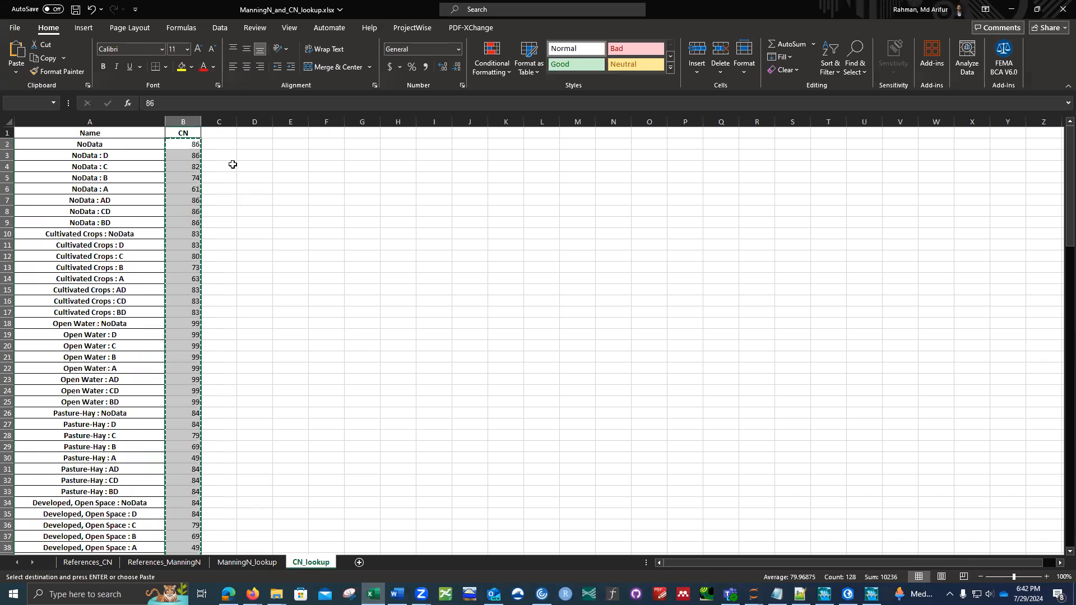
left_click(230, 135)
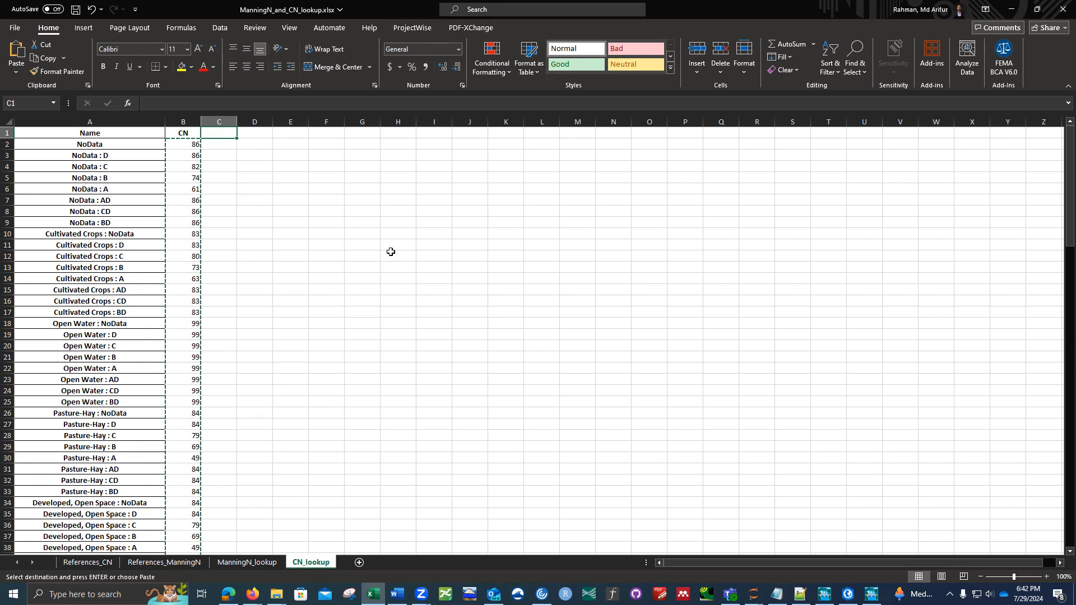
left_click(285, 168)
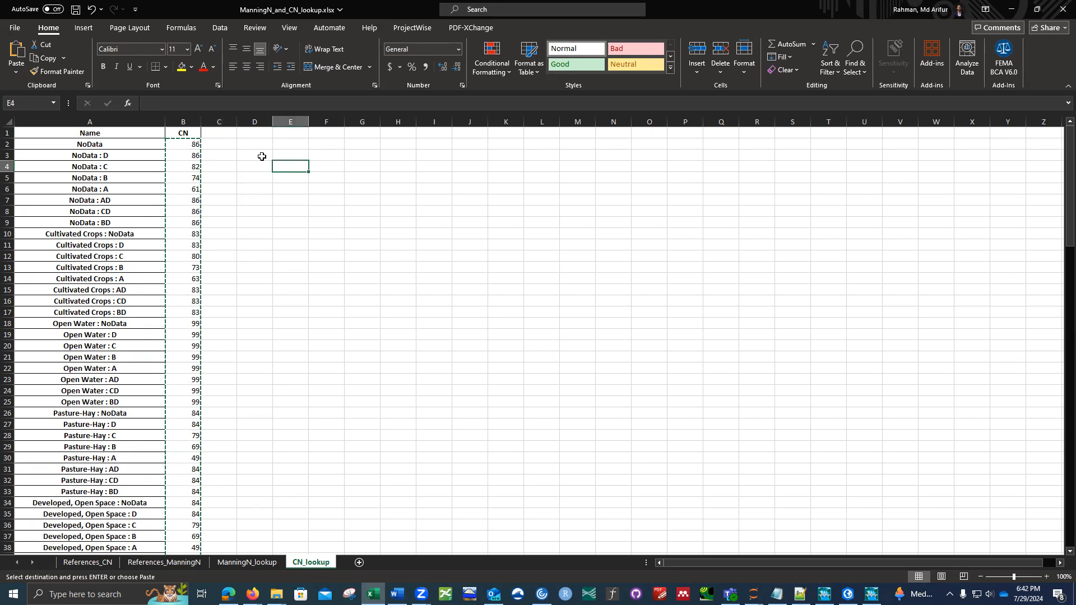
left_click(230, 134)
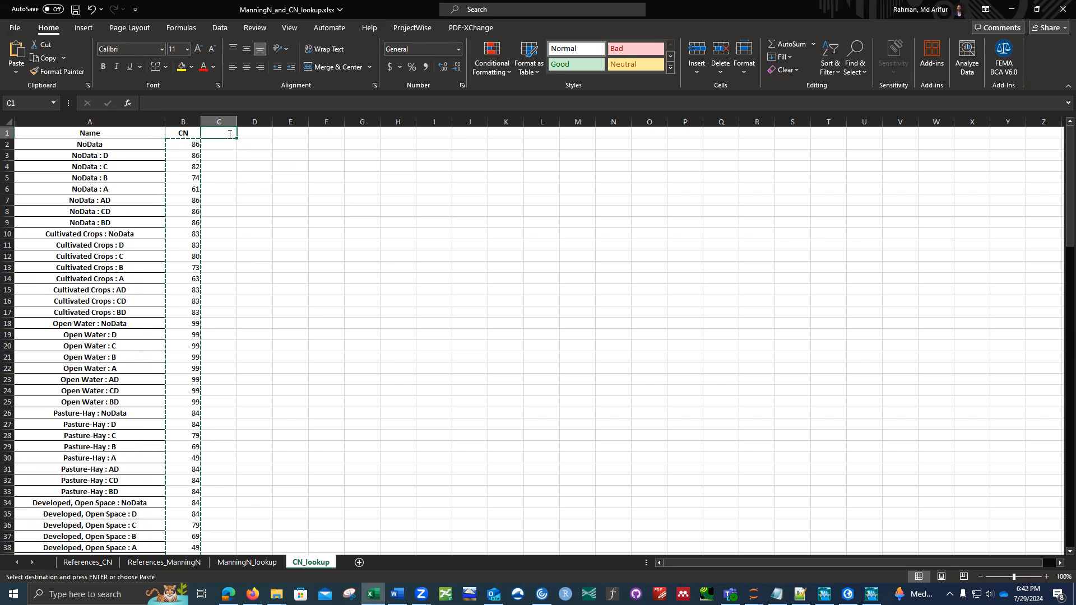
type("S")
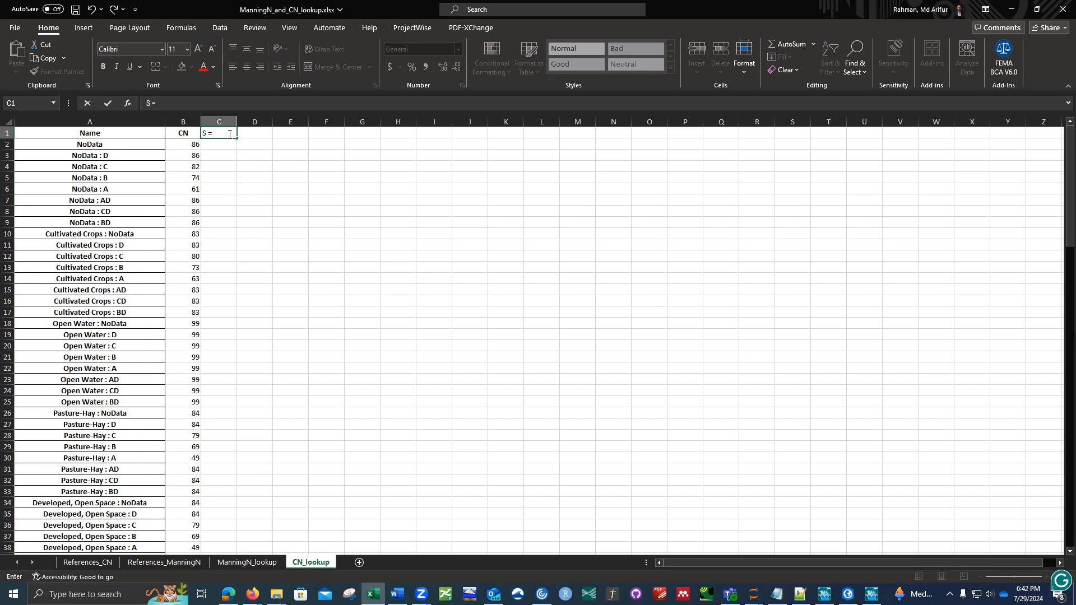
type(" = 1000")
type("/CN)-10")
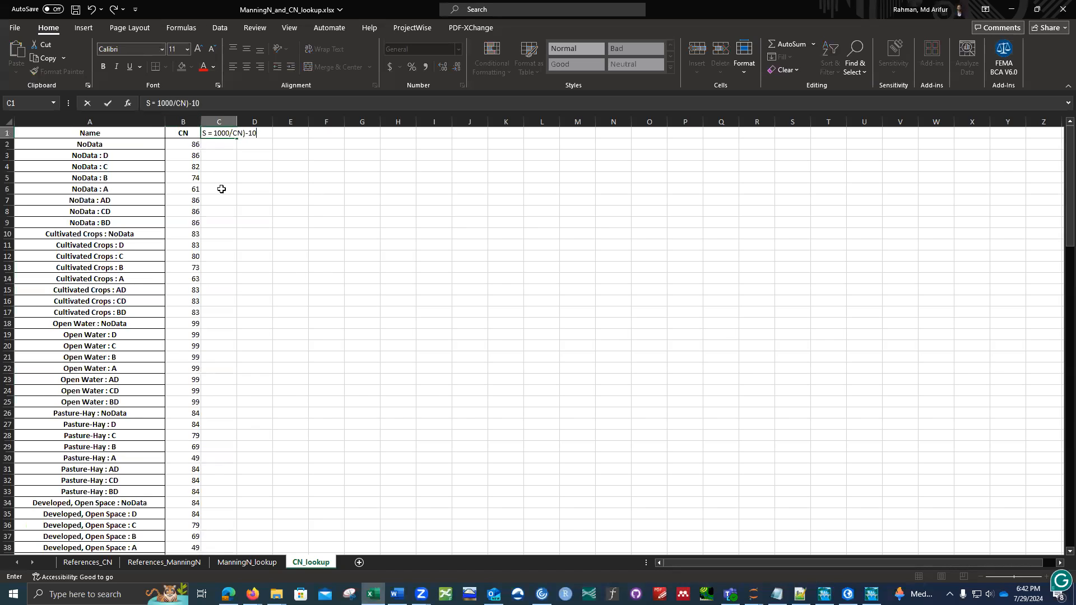
key("F2")
type("(")
left_click(298, 220)
left_click_drag(242, 121, 262, 121)
left_click(378, 165)
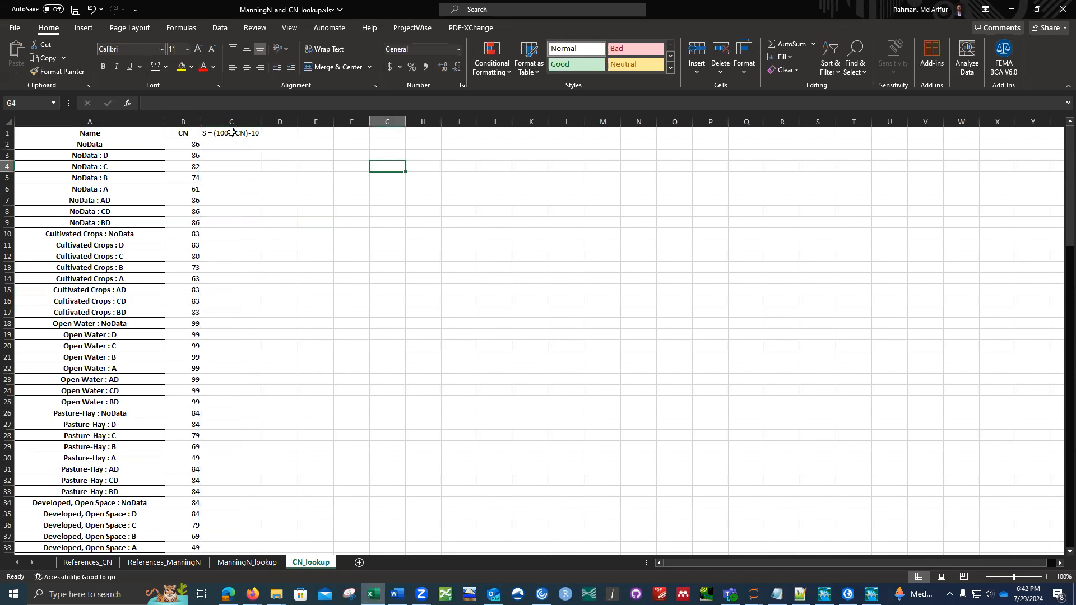
Step: Enter the header "Ia = 0.2*S" in cell D1 of CN_lookup
left_click(271, 134)
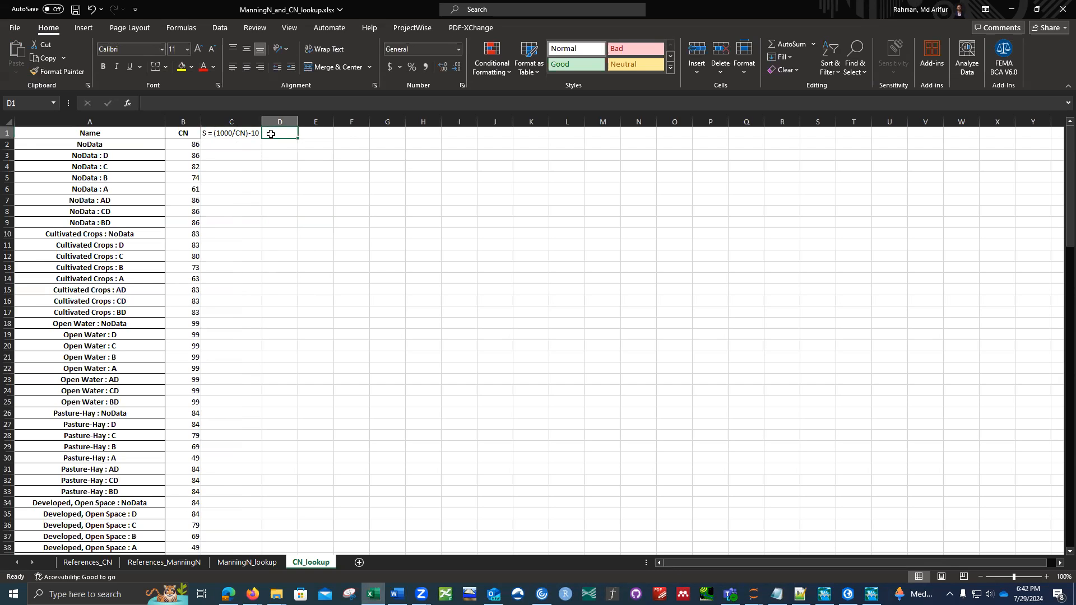
type("Ia")
left_click(348, 221)
left_click(279, 140)
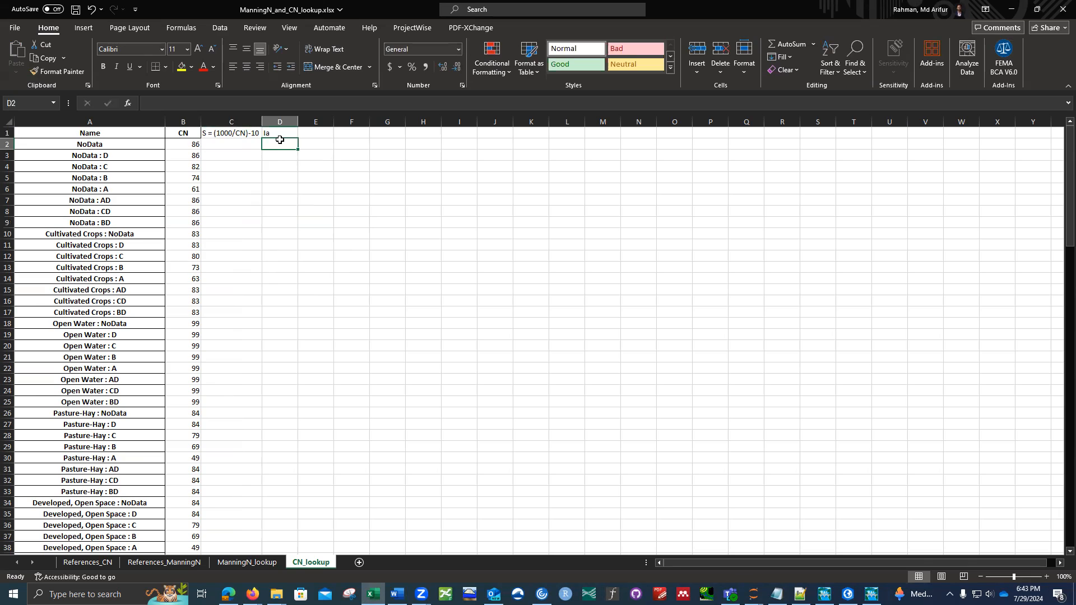
double_click(279, 135)
type("=")
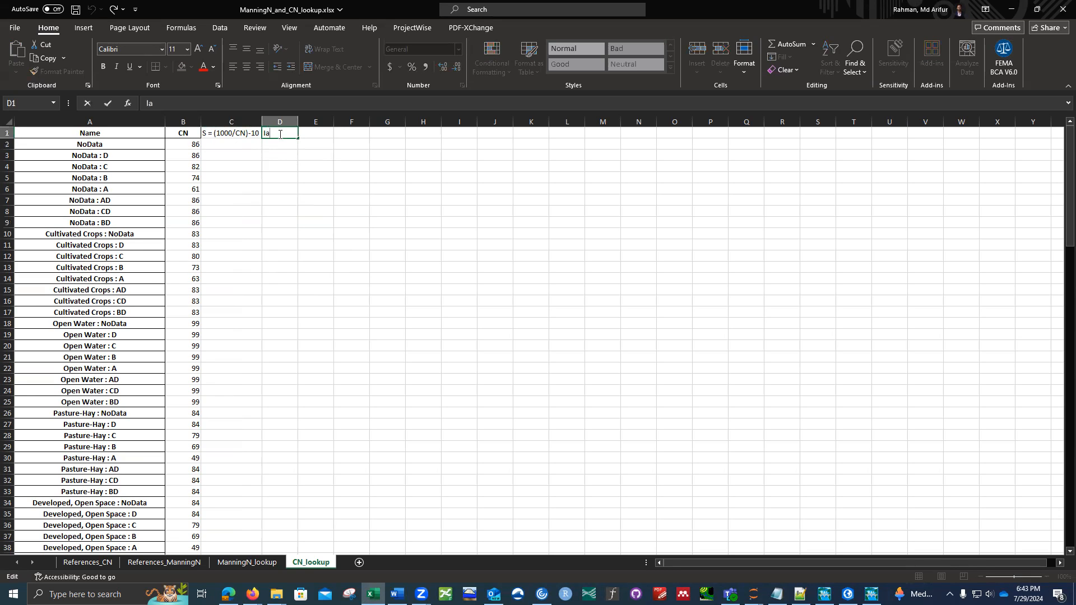
type(" 0.2")
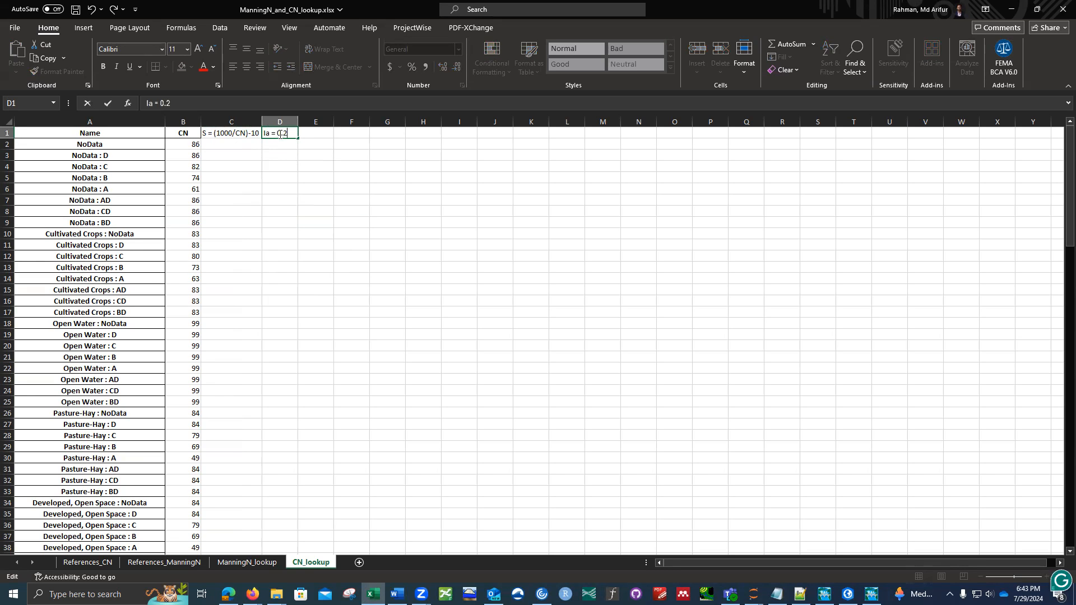
type("*S")
left_click(362, 221)
Step: Calculate S in C2 with the formula =(1000/B2)-10 and fill it down for all land cover and soil combinations
left_click(232, 145)
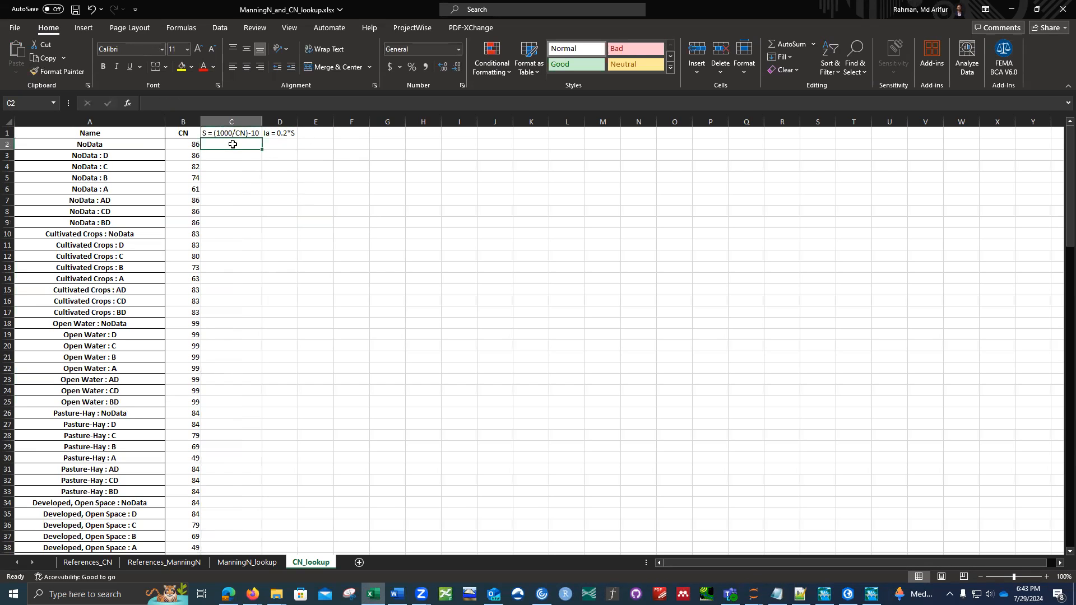
type("=")
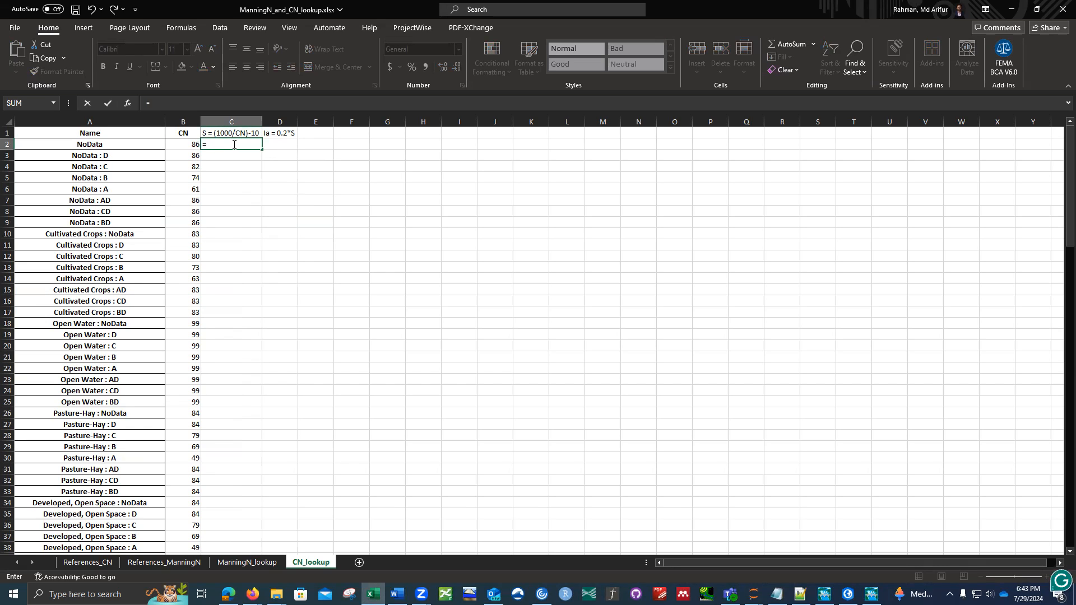
type("(1000")
left_click(191, 145)
type(")")
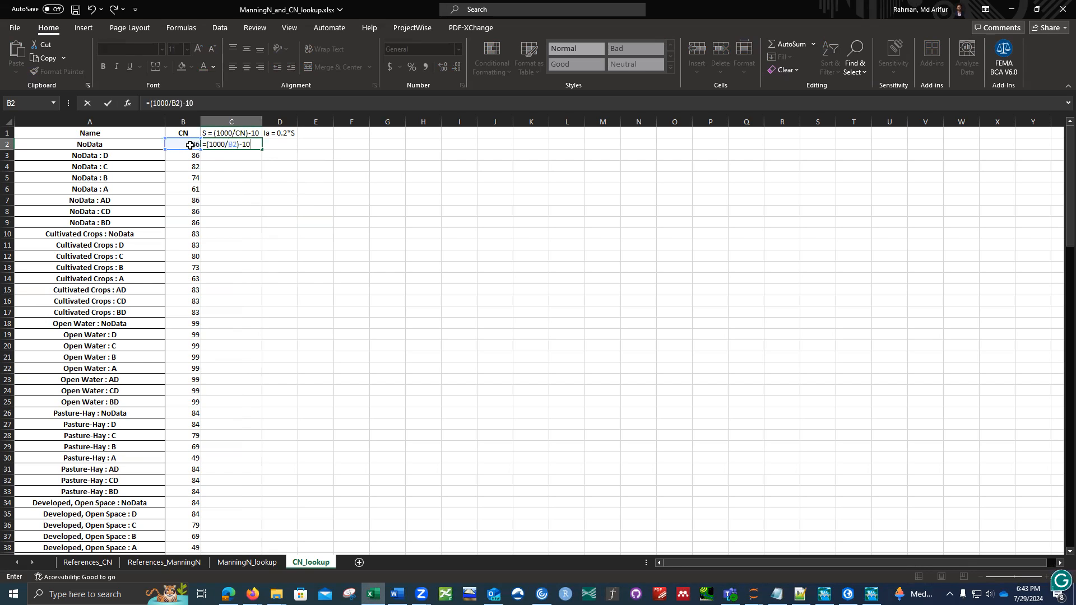
type("-10")
key("ctrl+Return")
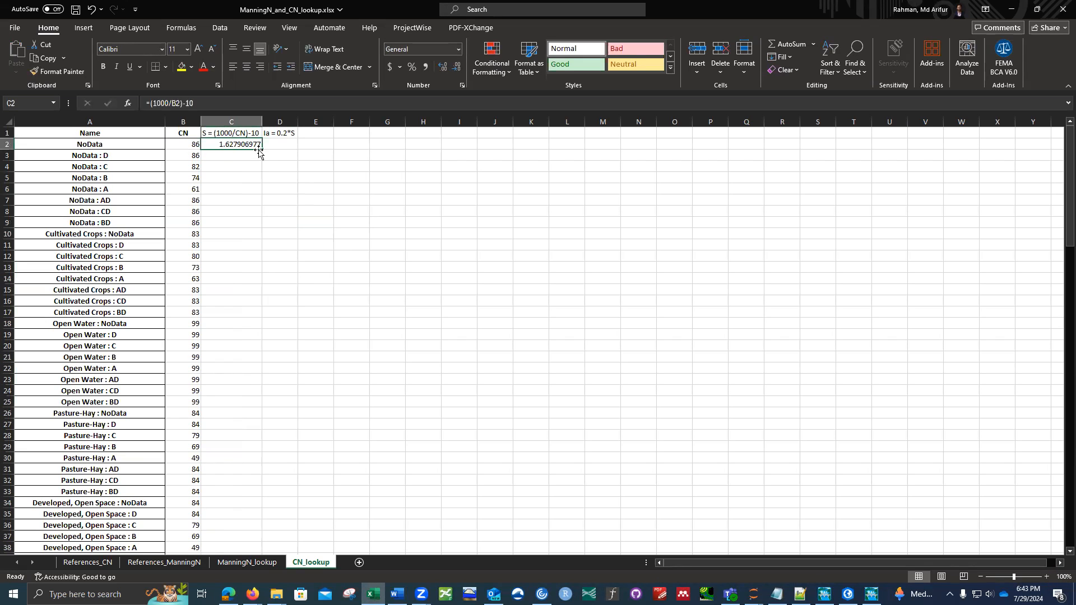
double_click(258, 150)
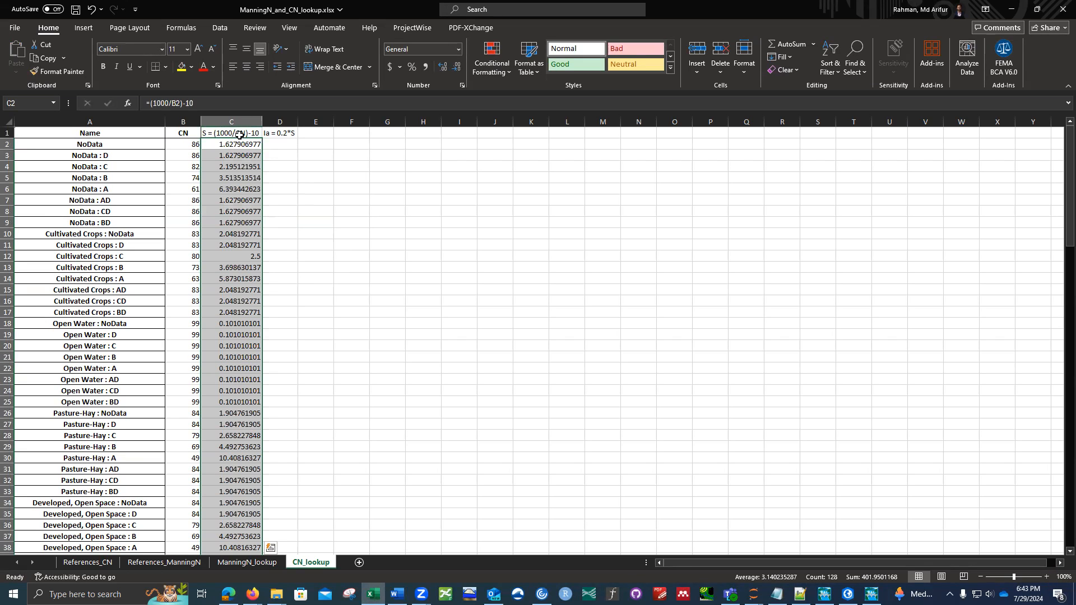
Step: Calculate the initial abstraction in D2 with the formula =0.2*C2 and fill it down column D
left_click(283, 144)
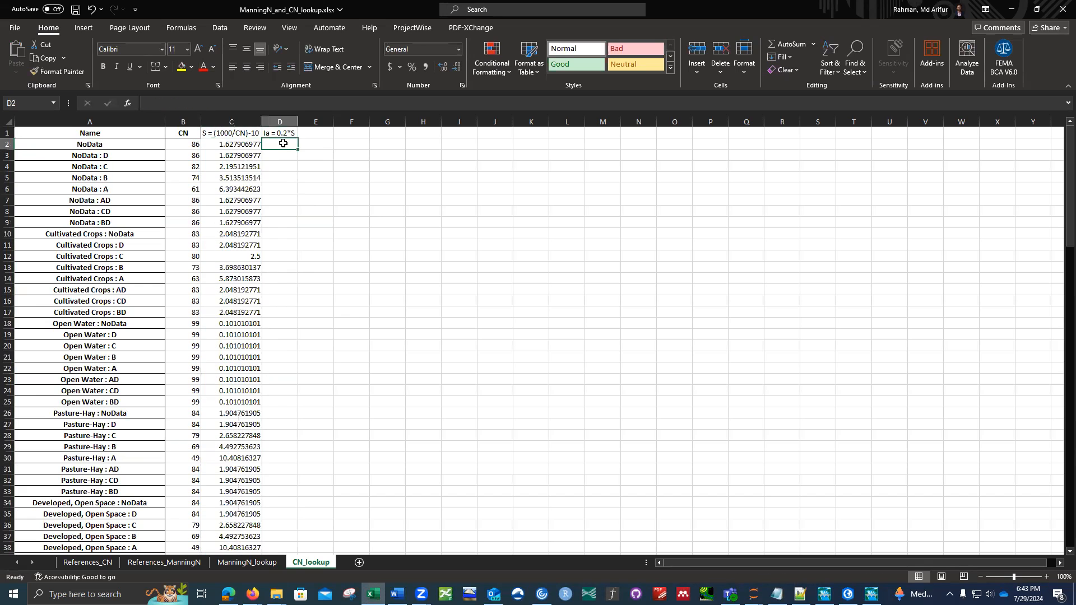
type("=0.")
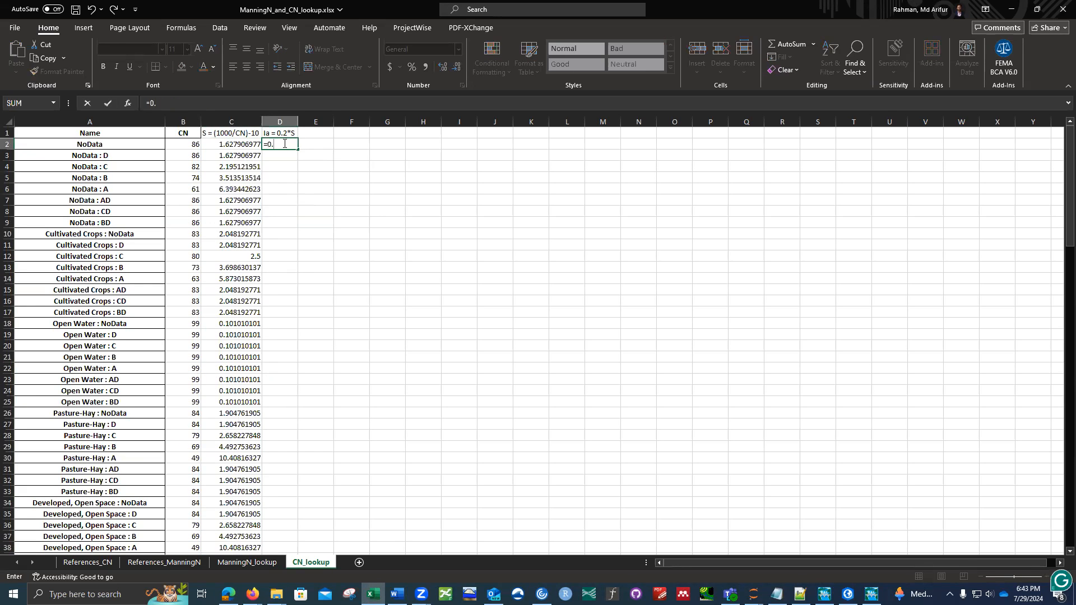
type("2*")
left_click(240, 144)
key("Return")
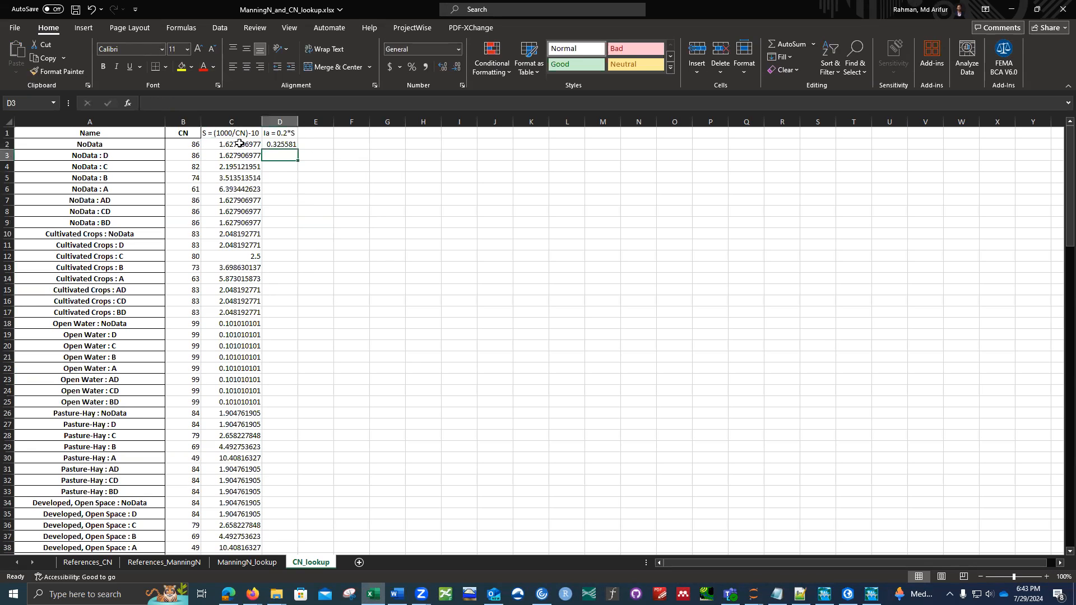
left_click(273, 147)
double_click(298, 150)
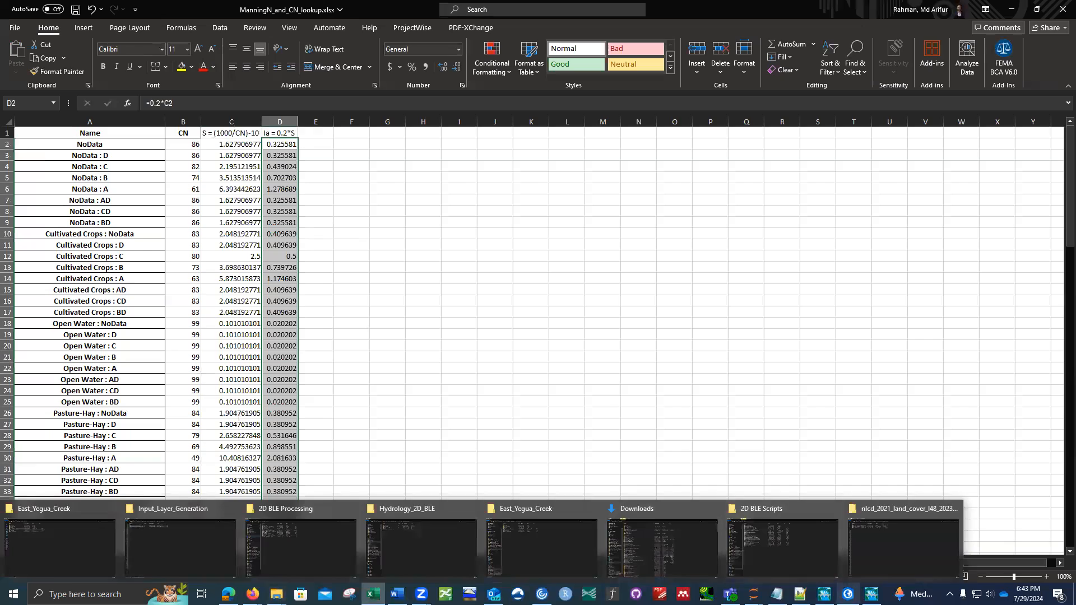
mouse_move(872, 595)
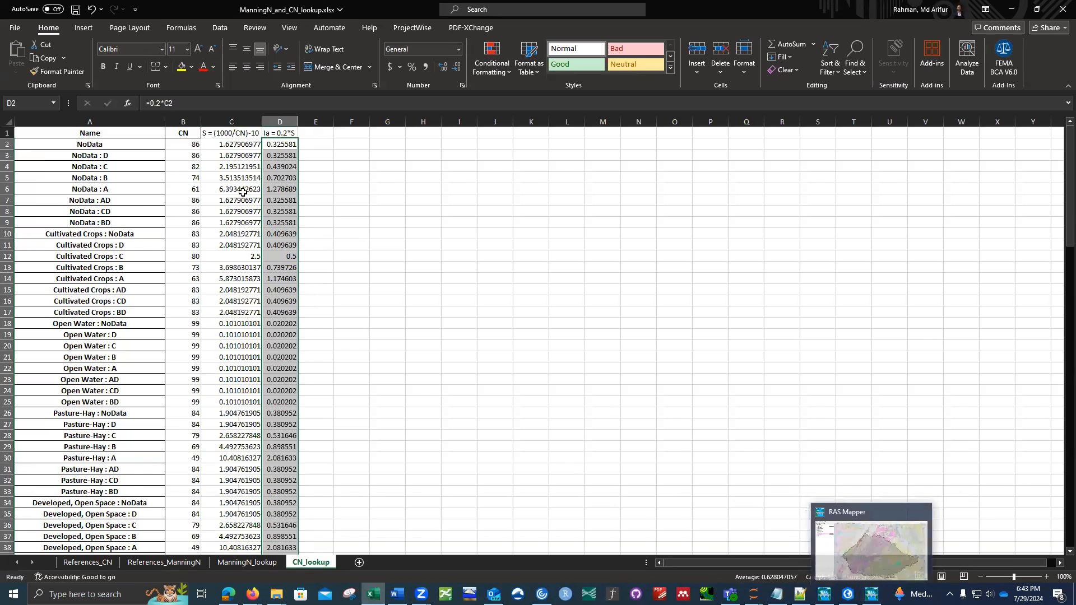
left_click(871, 595)
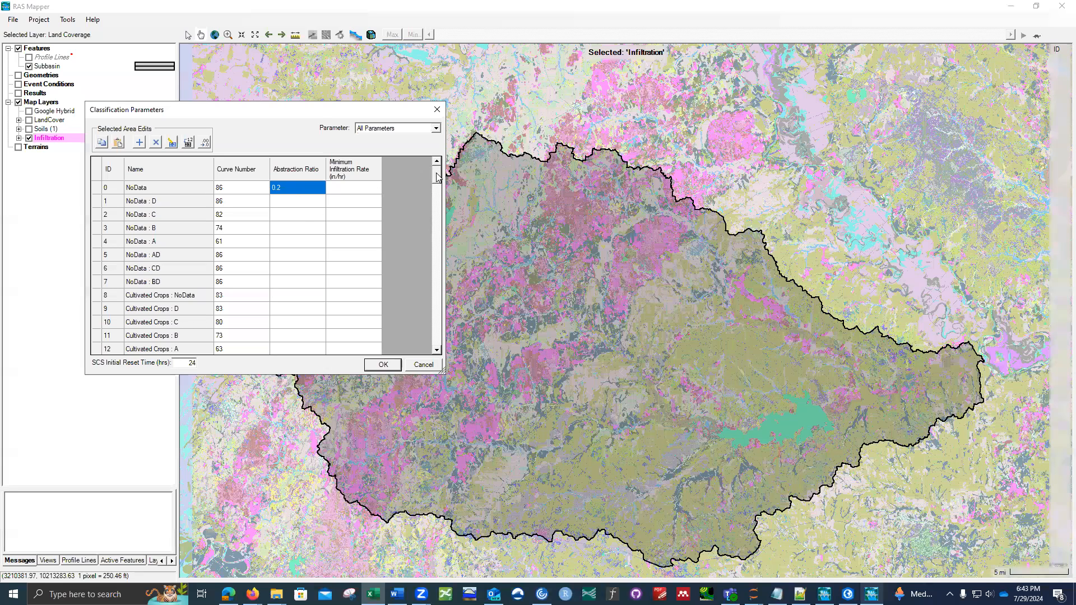
left_click_drag(444, 274, 437, 170)
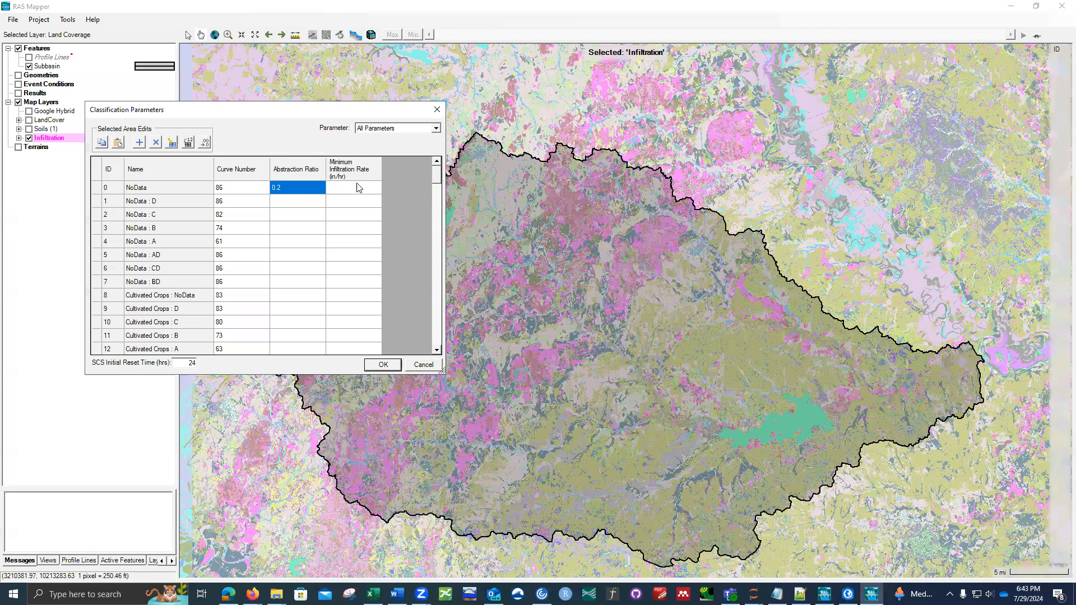
left_click(297, 203)
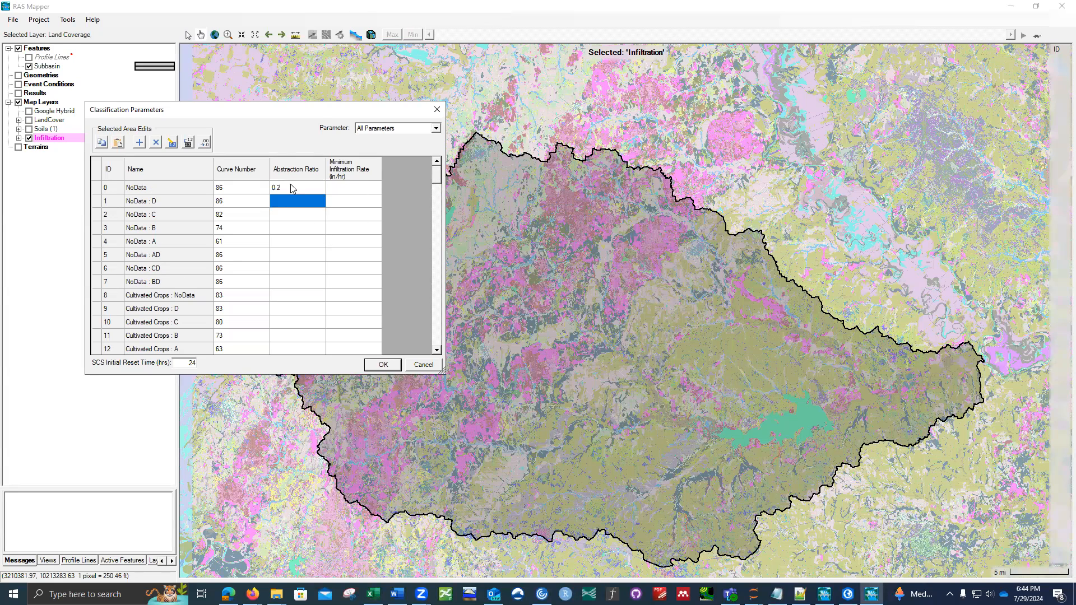
left_click(289, 187)
left_click_drag(291, 191, 319, 516)
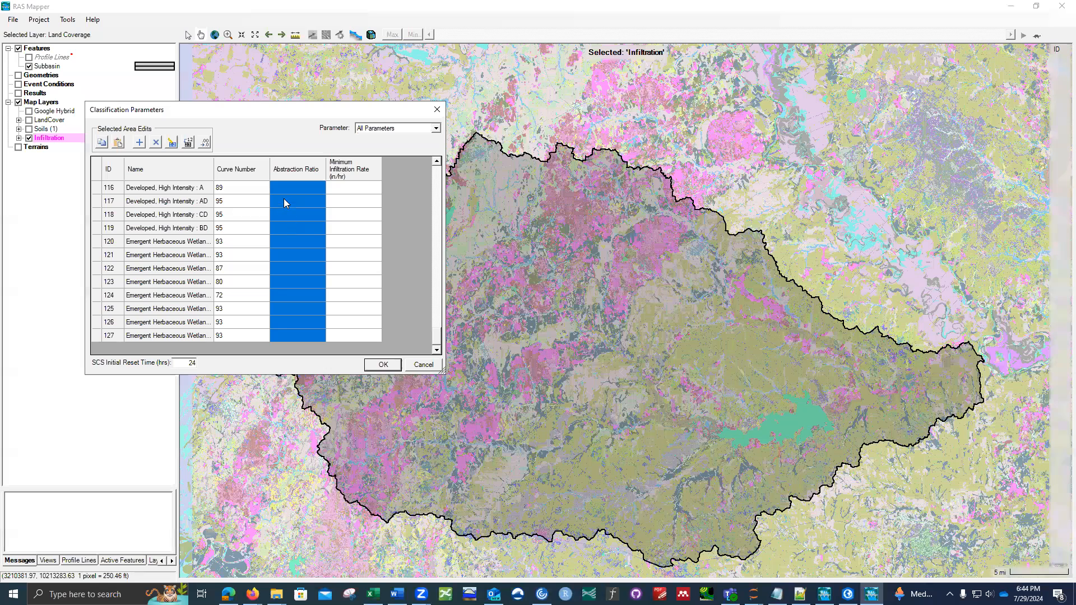
scroll(281, 204, "up", 20)
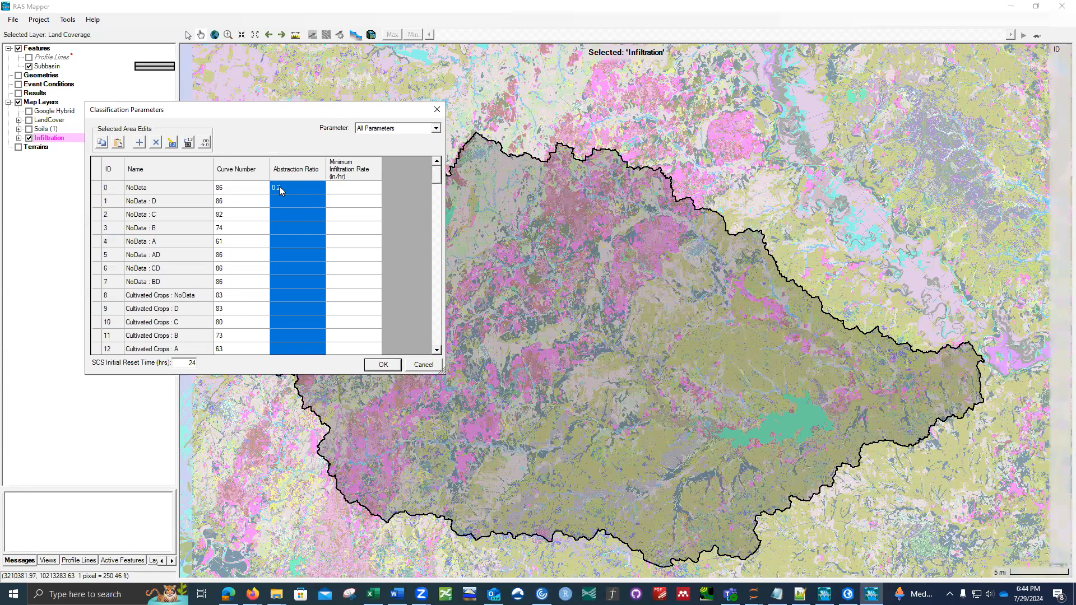
Step: In the CN_lookup sheet in Excel, enter 0.2 in cell E2 and fill it down column E for all combinations
left_click(373, 595)
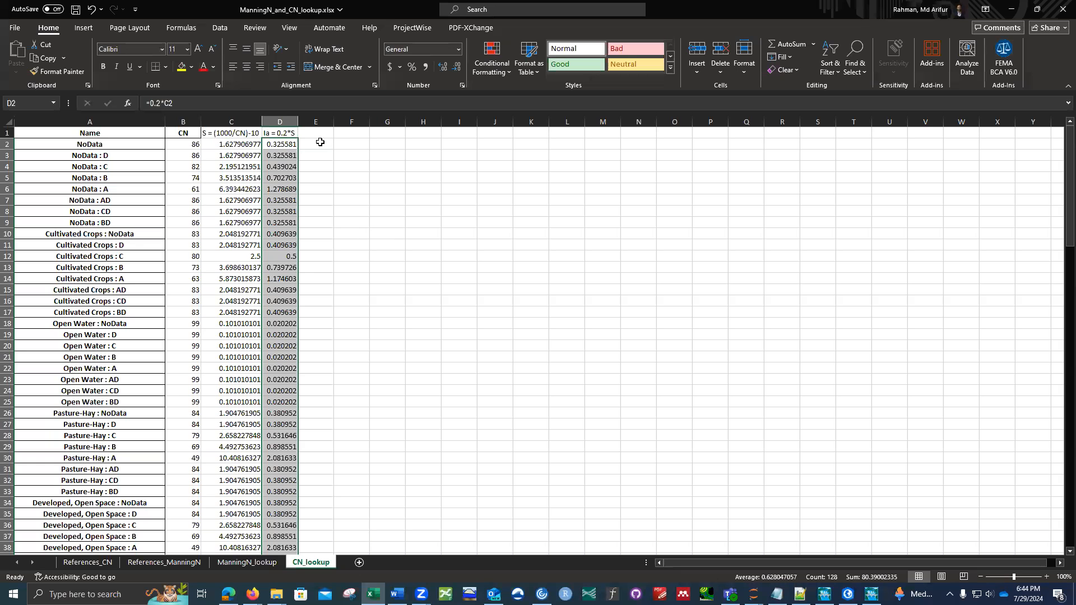
left_click(320, 142)
type("0.2")
left_click(352, 212)
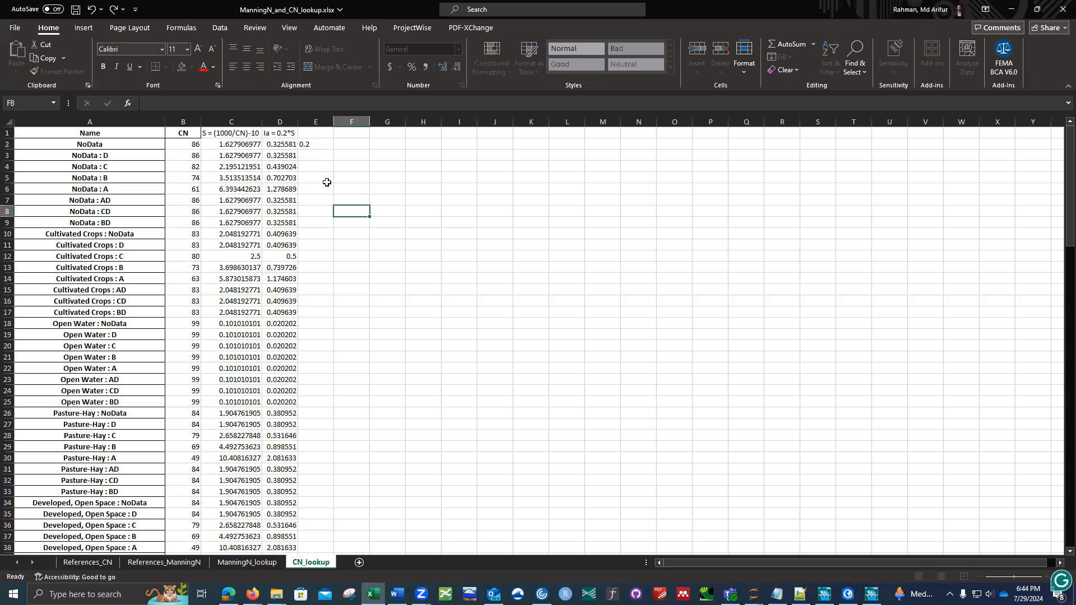
double_click(313, 145)
left_click(341, 153)
left_click(327, 145)
double_click(334, 149)
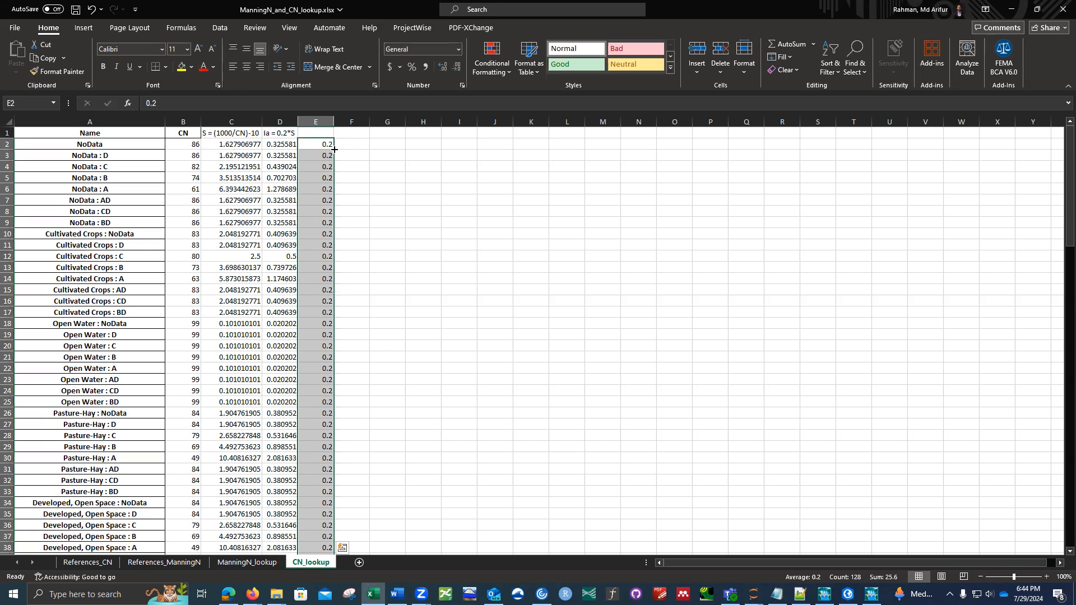
Step: Copy the 0.2 values from column E into the Abstraction Ratio column of RAS Mapper's Classification Parameters, starting at NoData, and accept the table
key("ctrl+c")
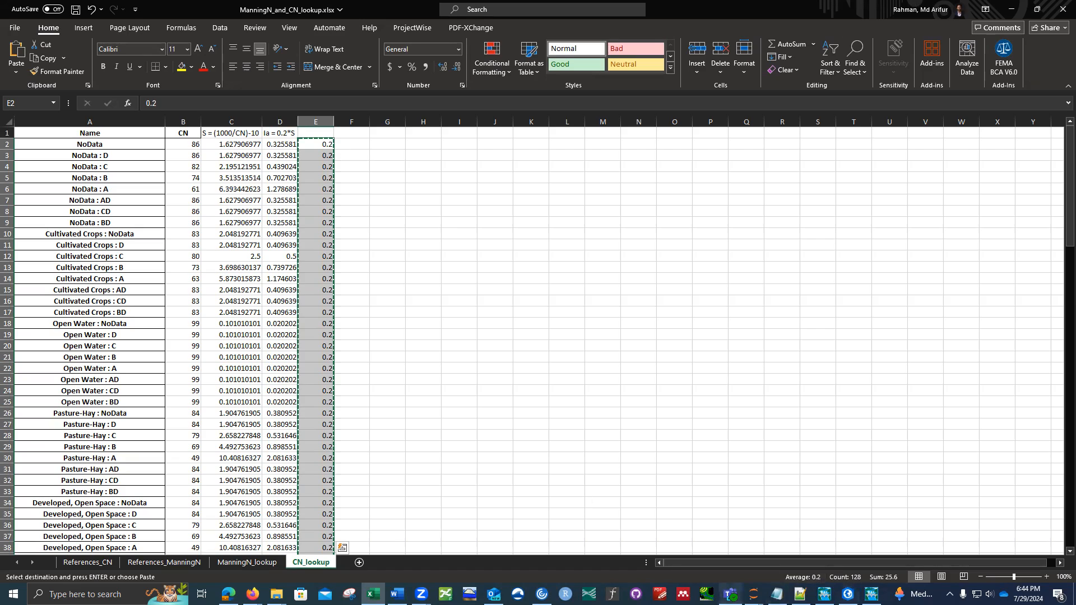
left_click(871, 595)
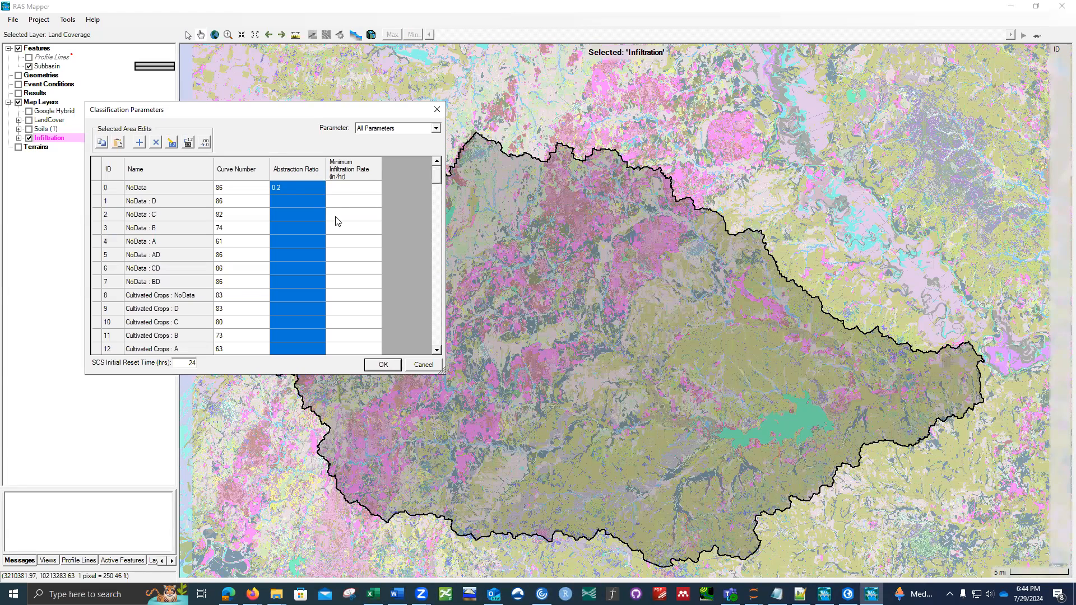
left_click(292, 188)
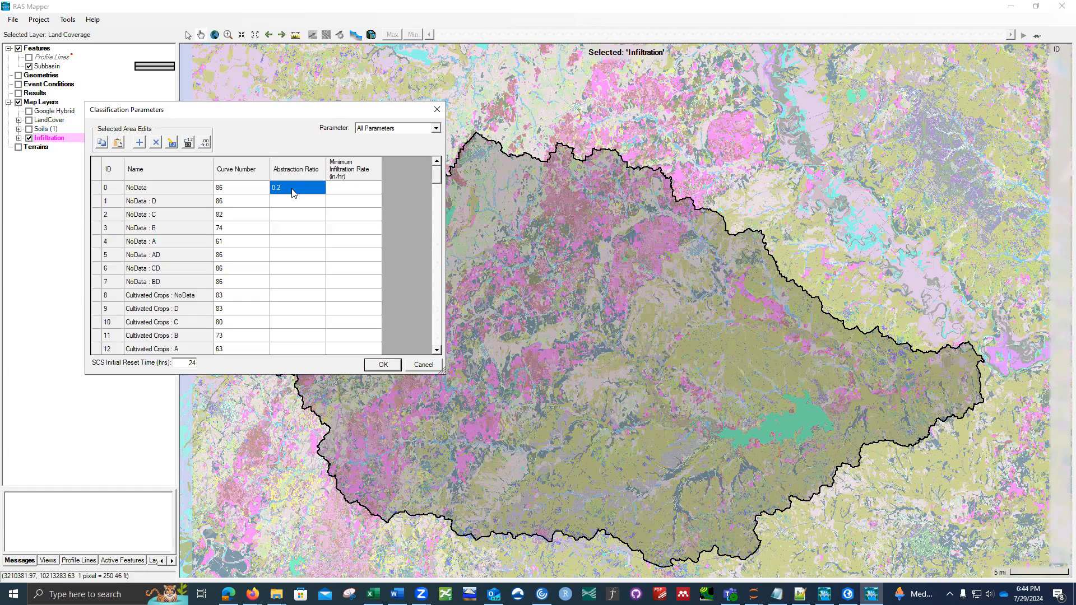
key("ctrl+v")
left_click_drag(439, 176, 463, 376)
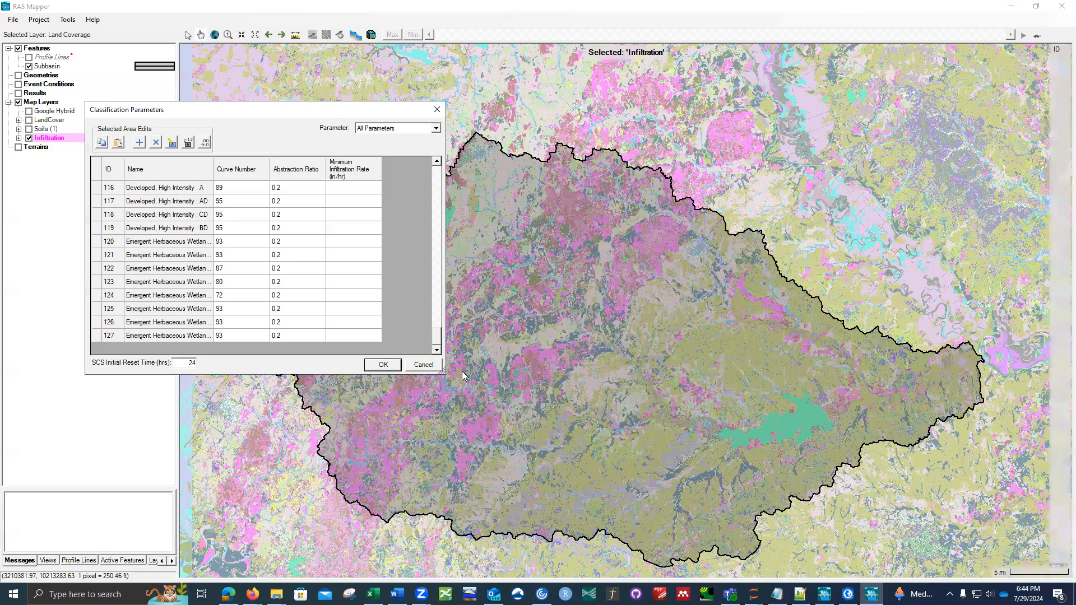
left_click(383, 365)
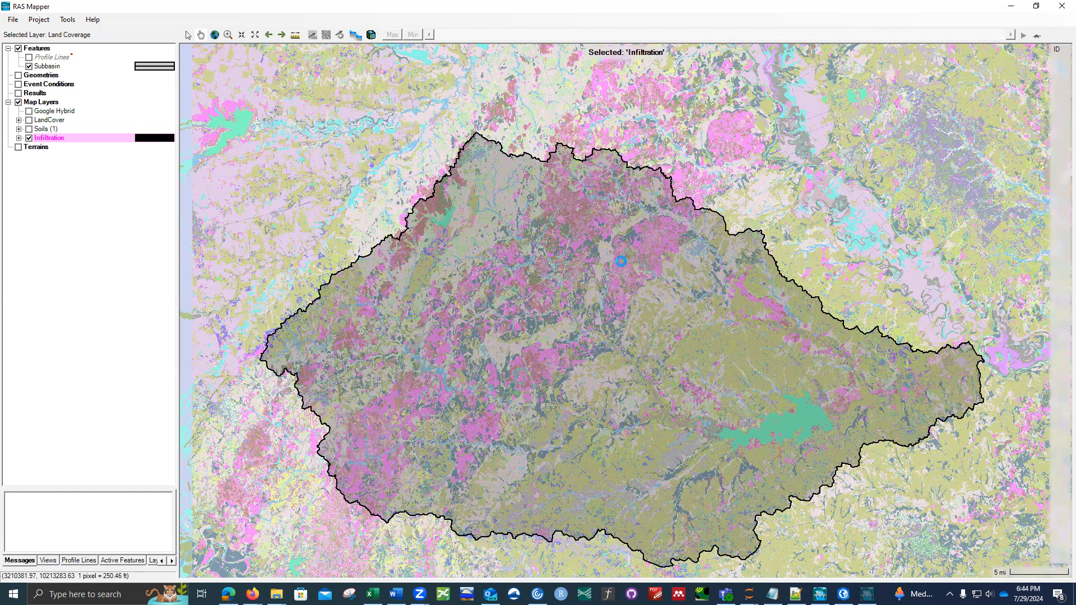
Step: Inspect the curve number and abstraction ratio of the Infiltration layer at several places within the subbasin
mouse_move(482, 189)
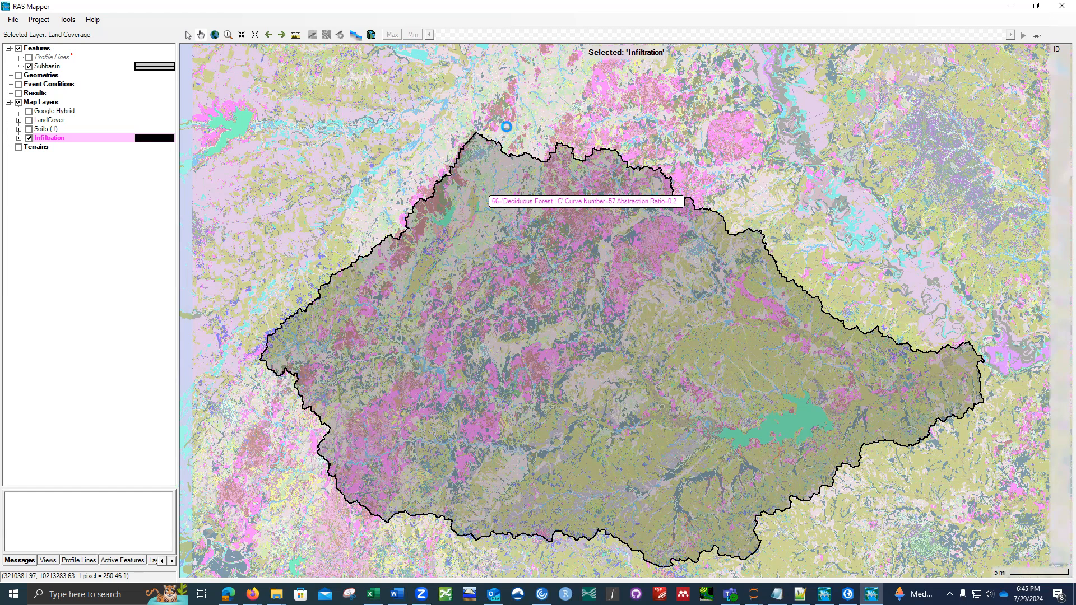
mouse_move(447, 230)
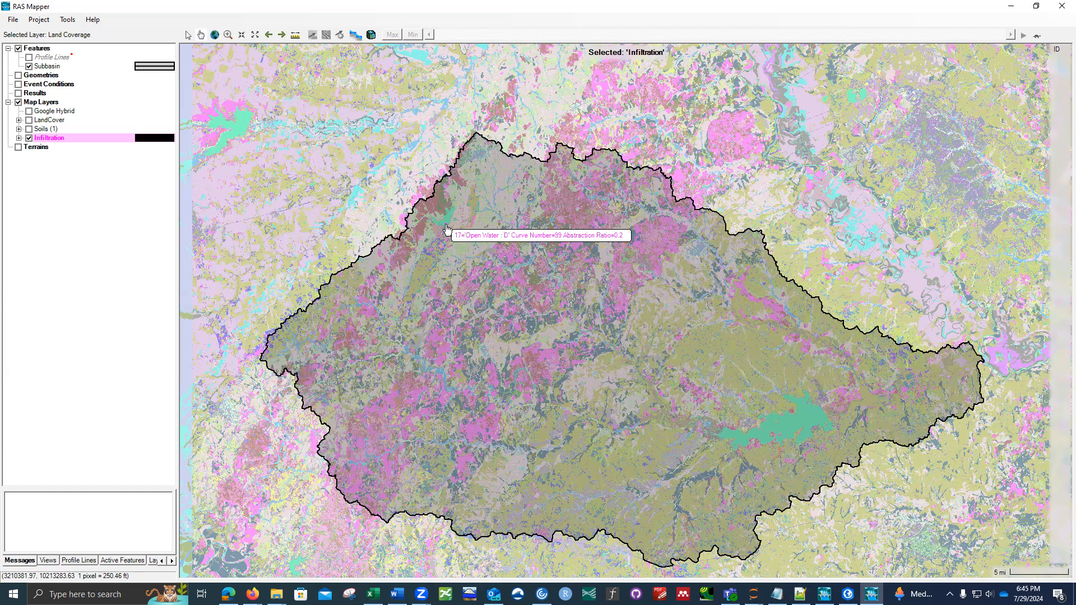
mouse_move(548, 217)
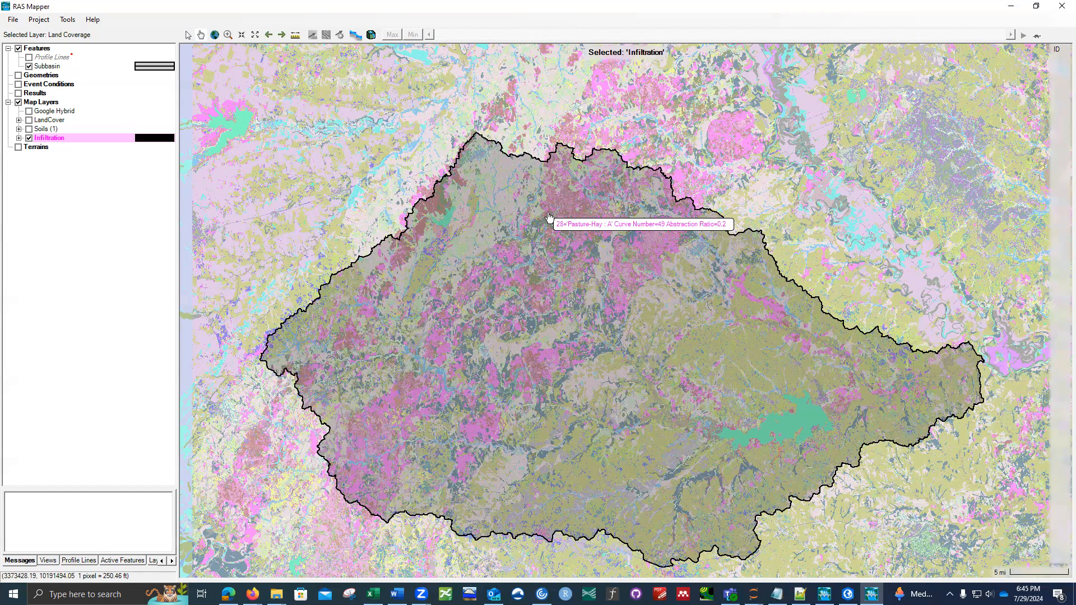
mouse_move(610, 256)
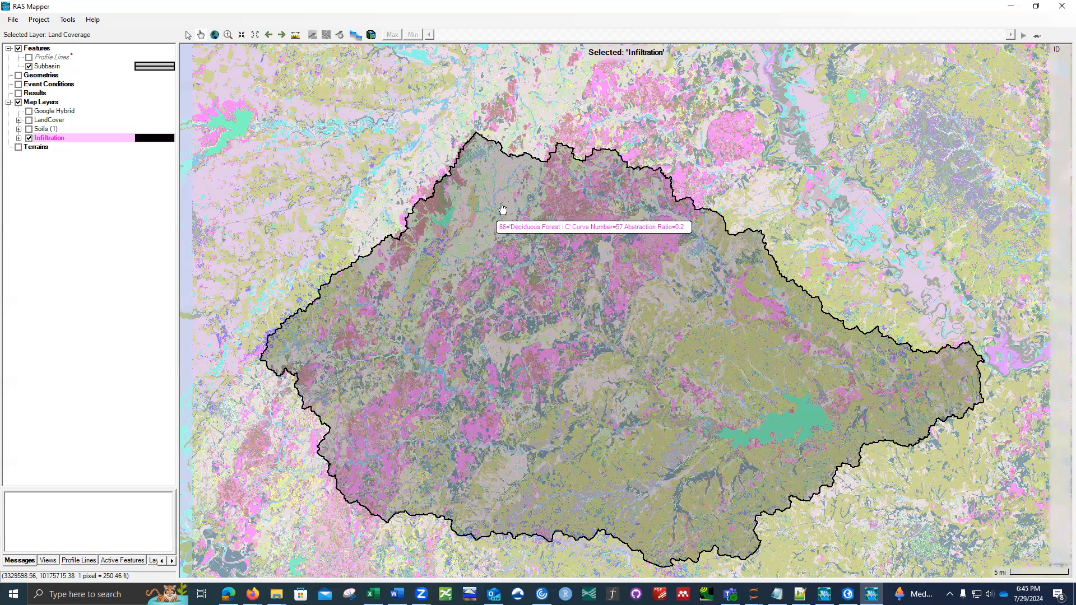
mouse_move(501, 209)
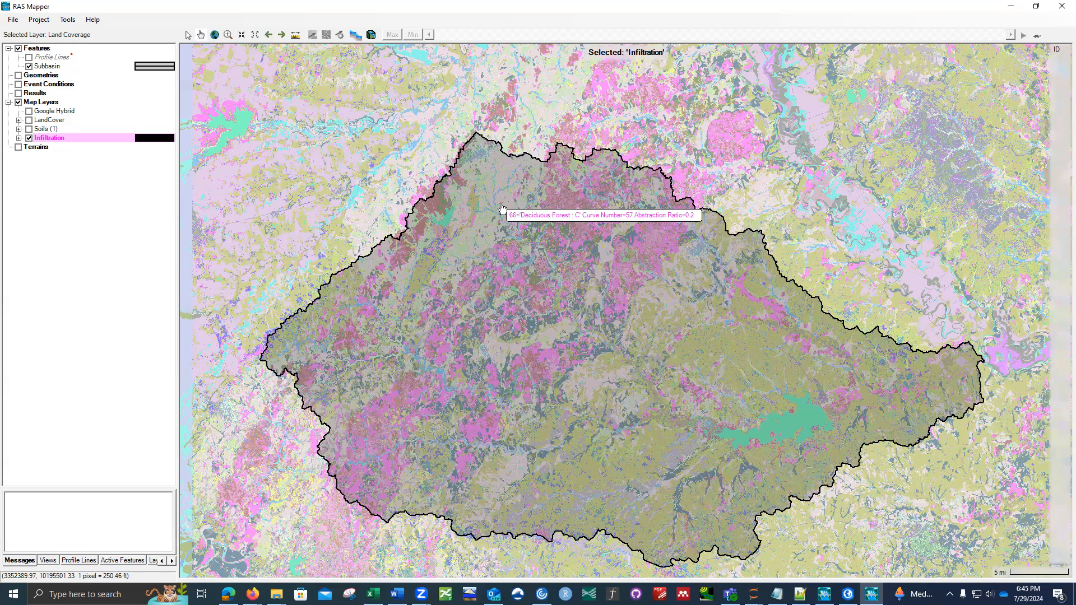